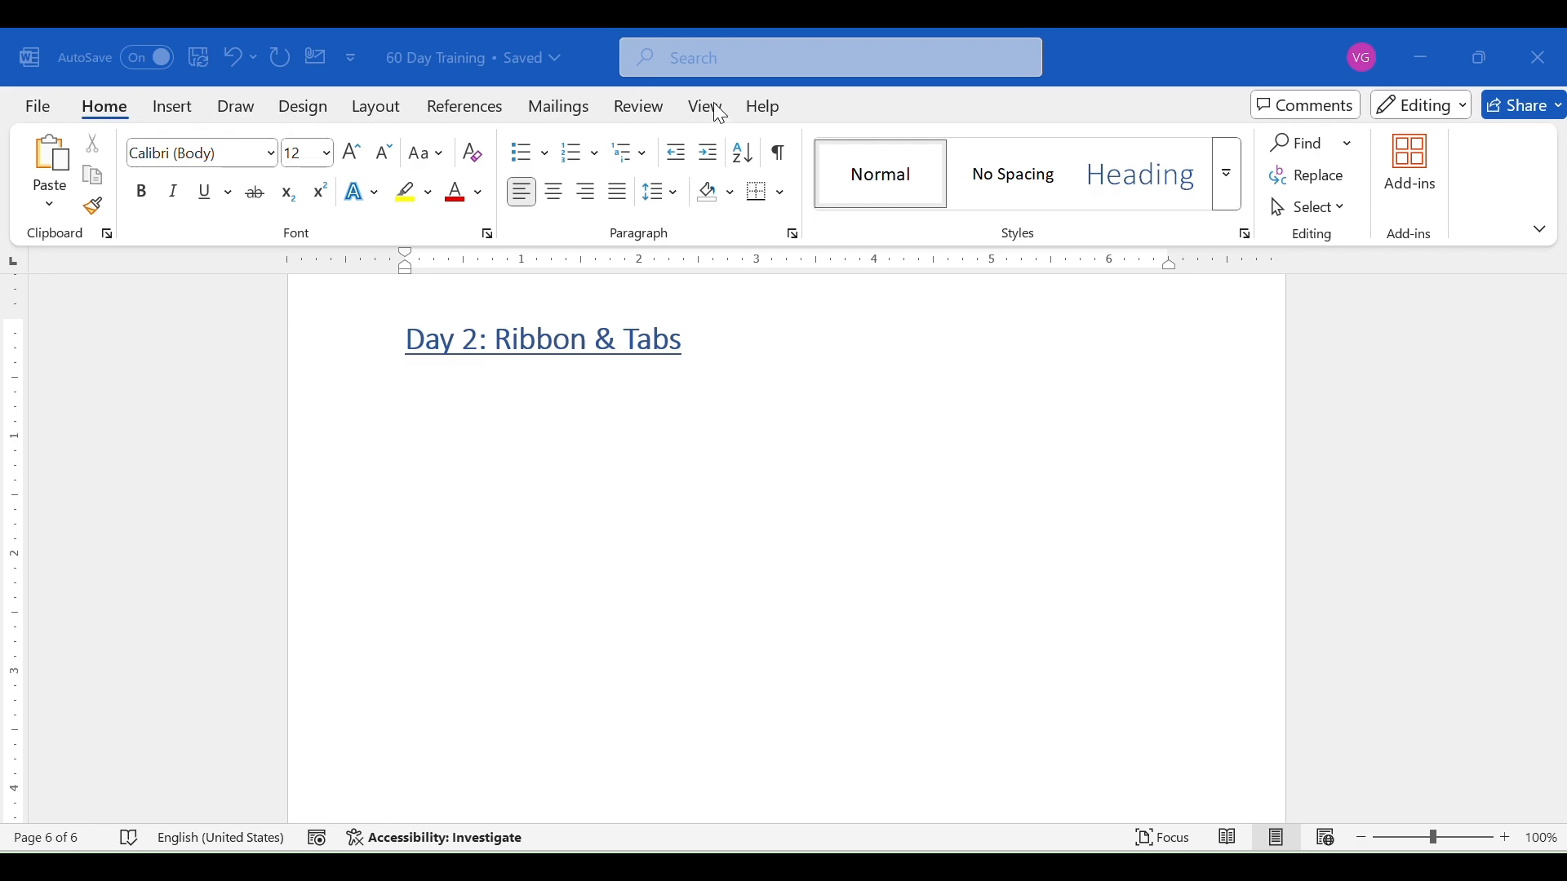
# - Examine the ribbon commands offered under Insert, Draw, Home, References, Mailings and Review
pyautogui.click(626, 82)
pyautogui.click(185, 113)
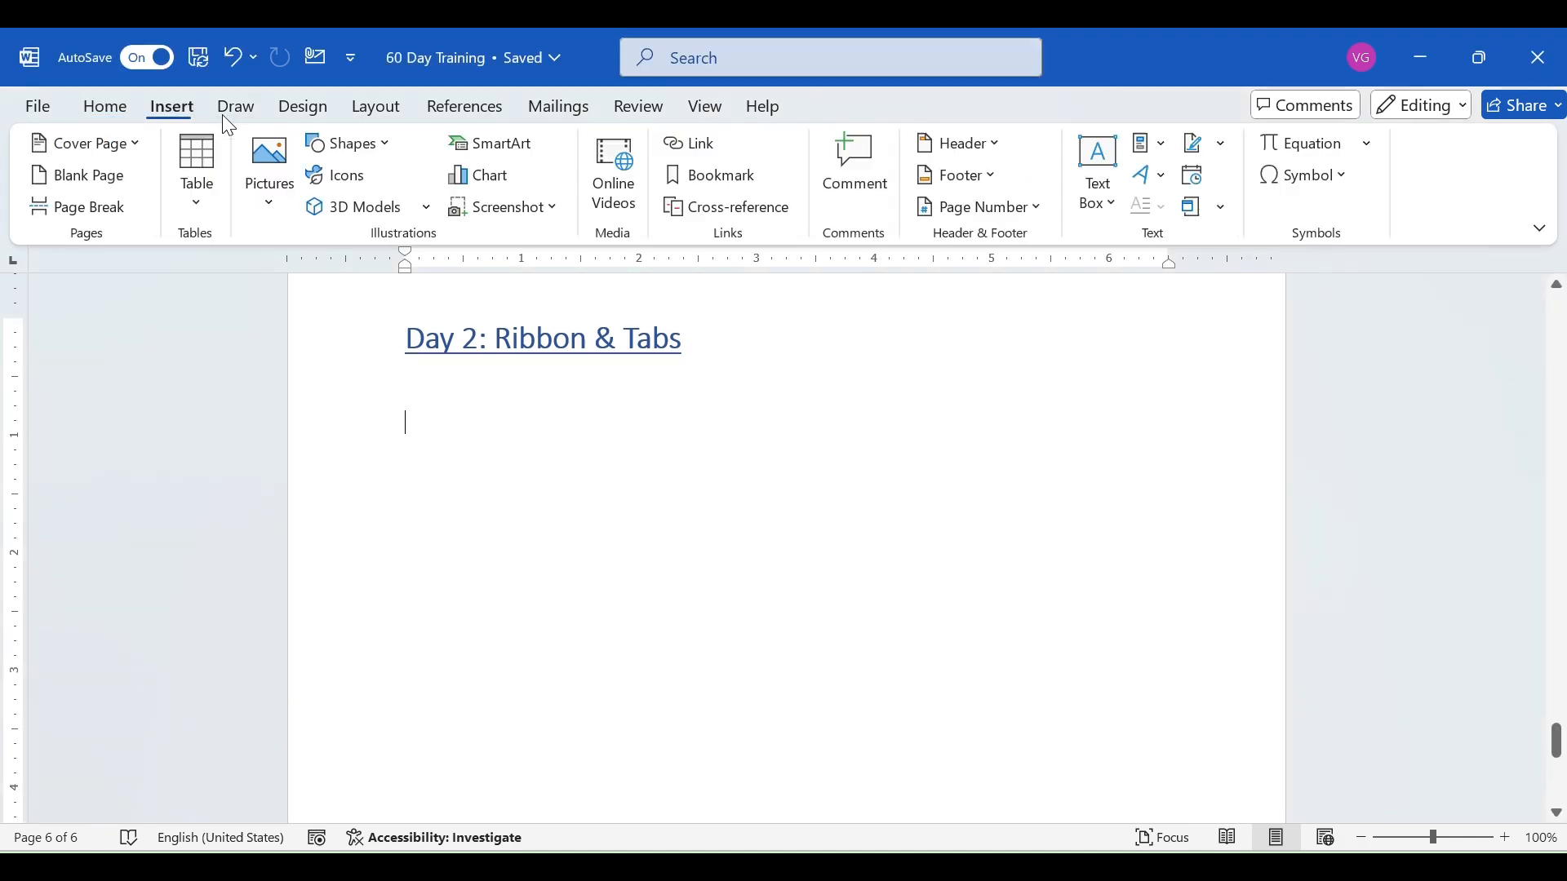
pyautogui.click(234, 111)
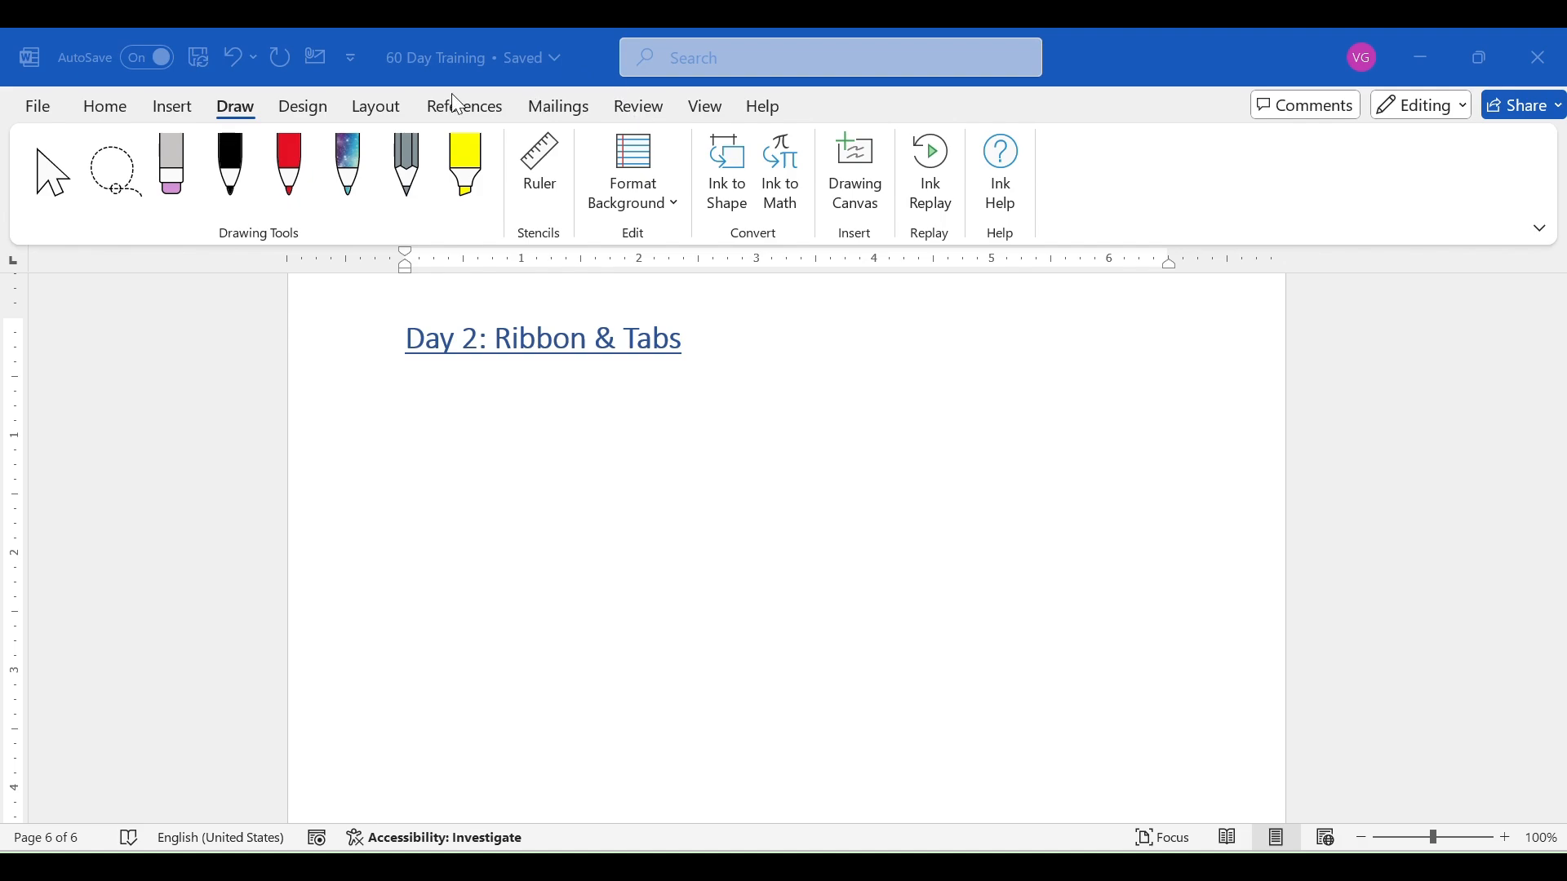
pyautogui.click(112, 108)
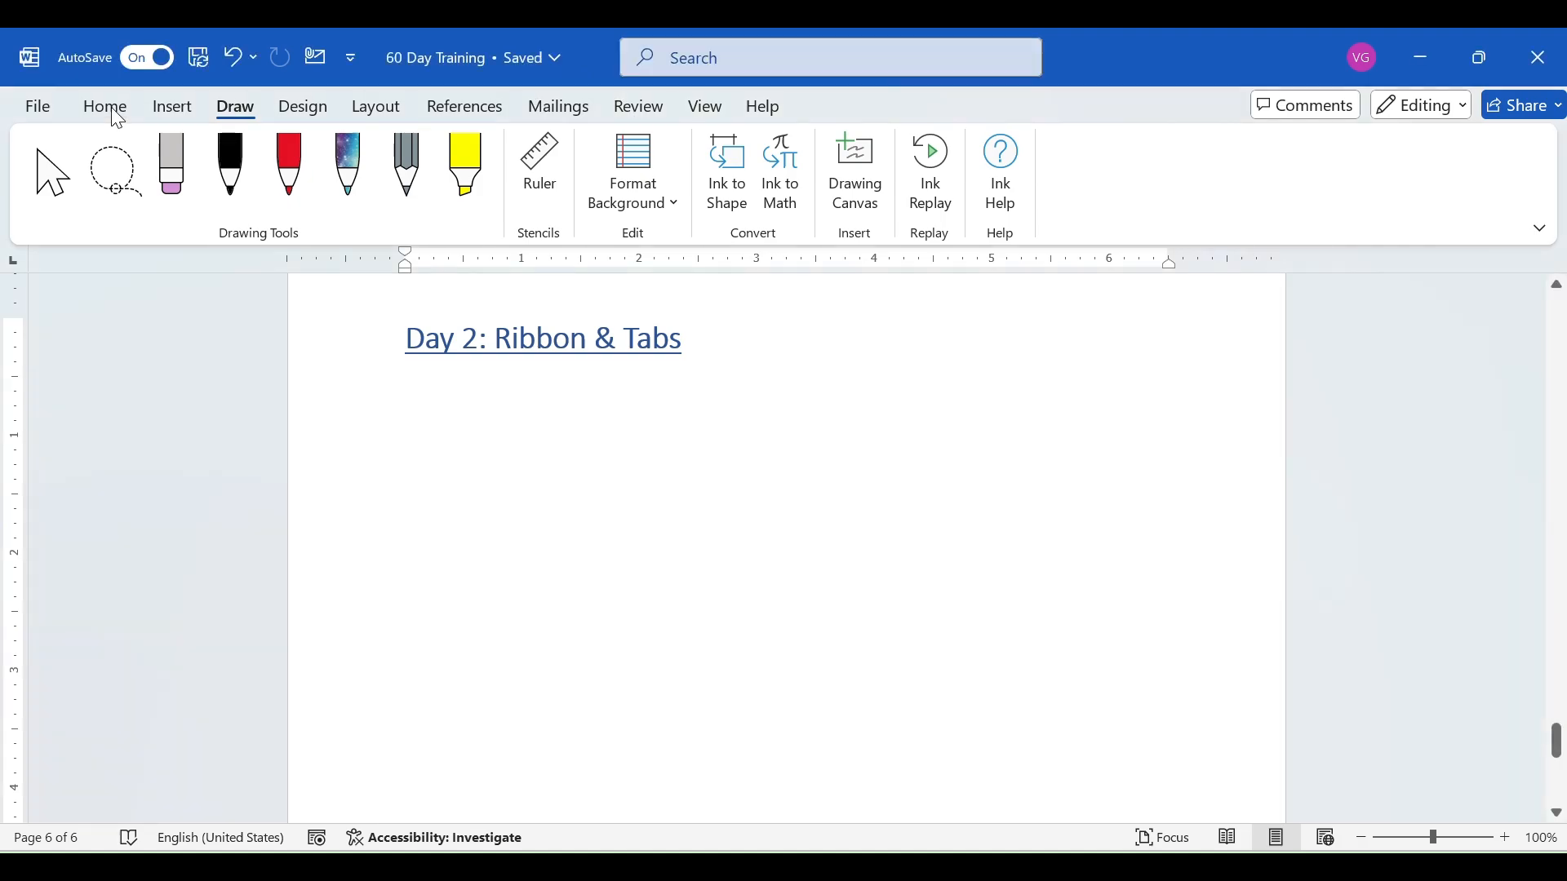
pyautogui.click(114, 115)
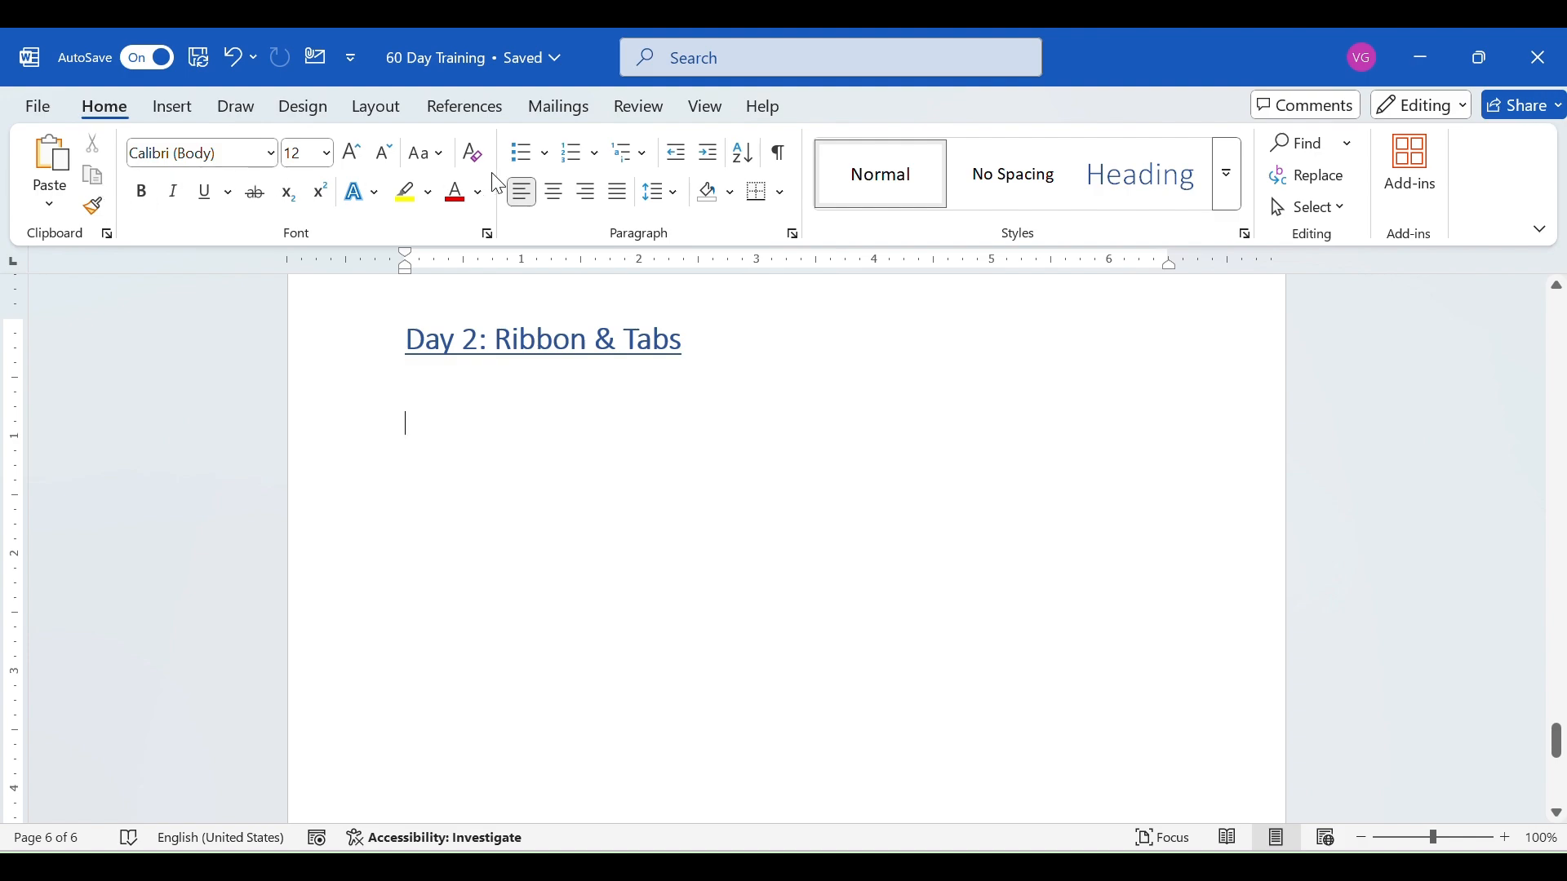
pyautogui.click(171, 107)
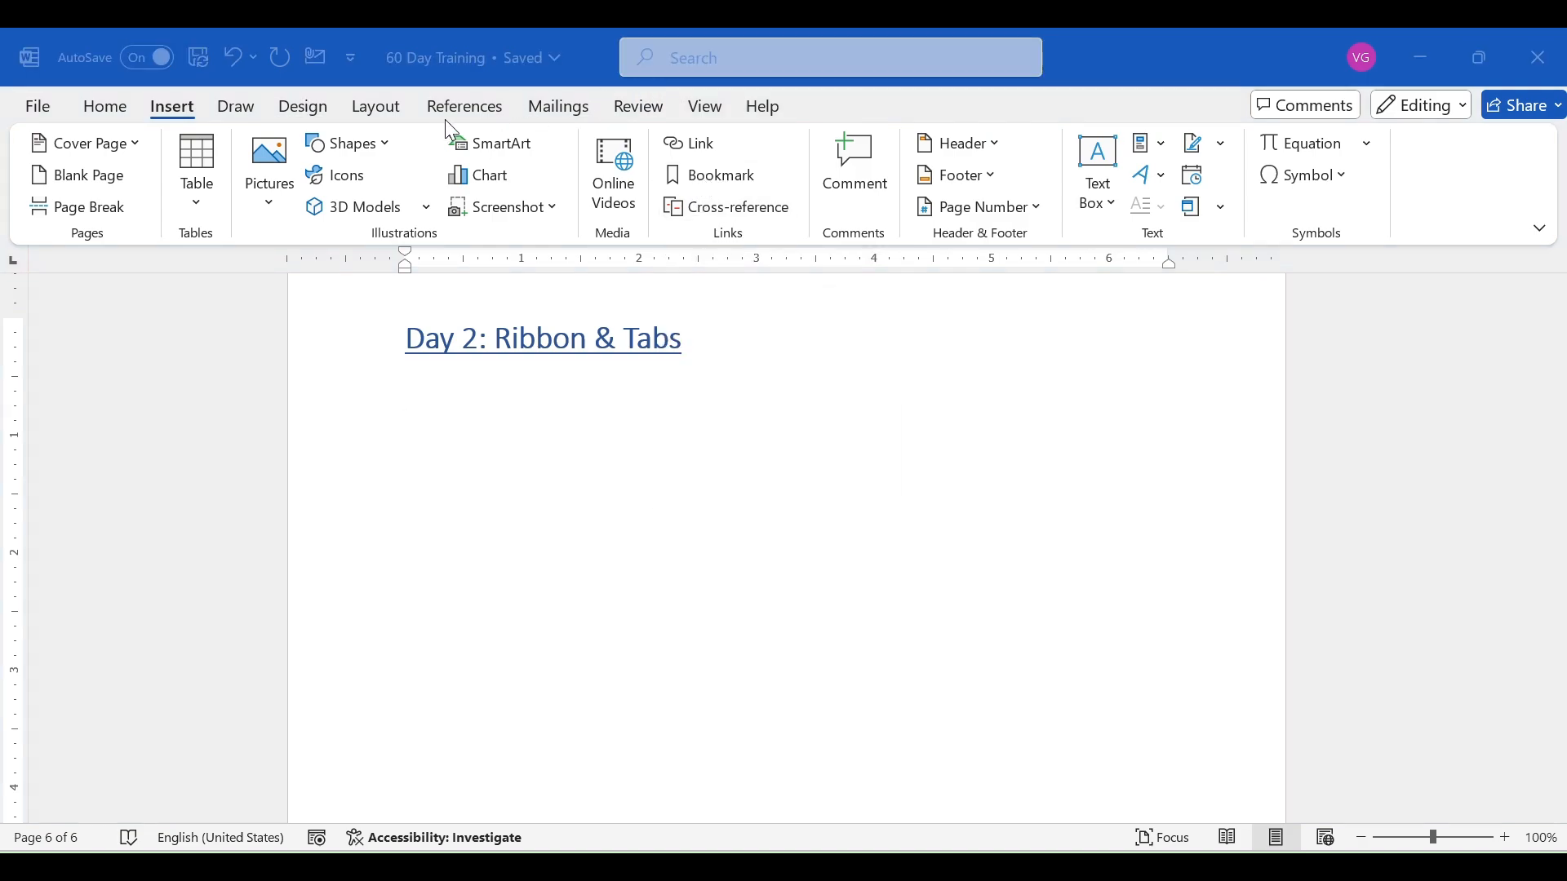
pyautogui.click(494, 115)
pyautogui.click(571, 111)
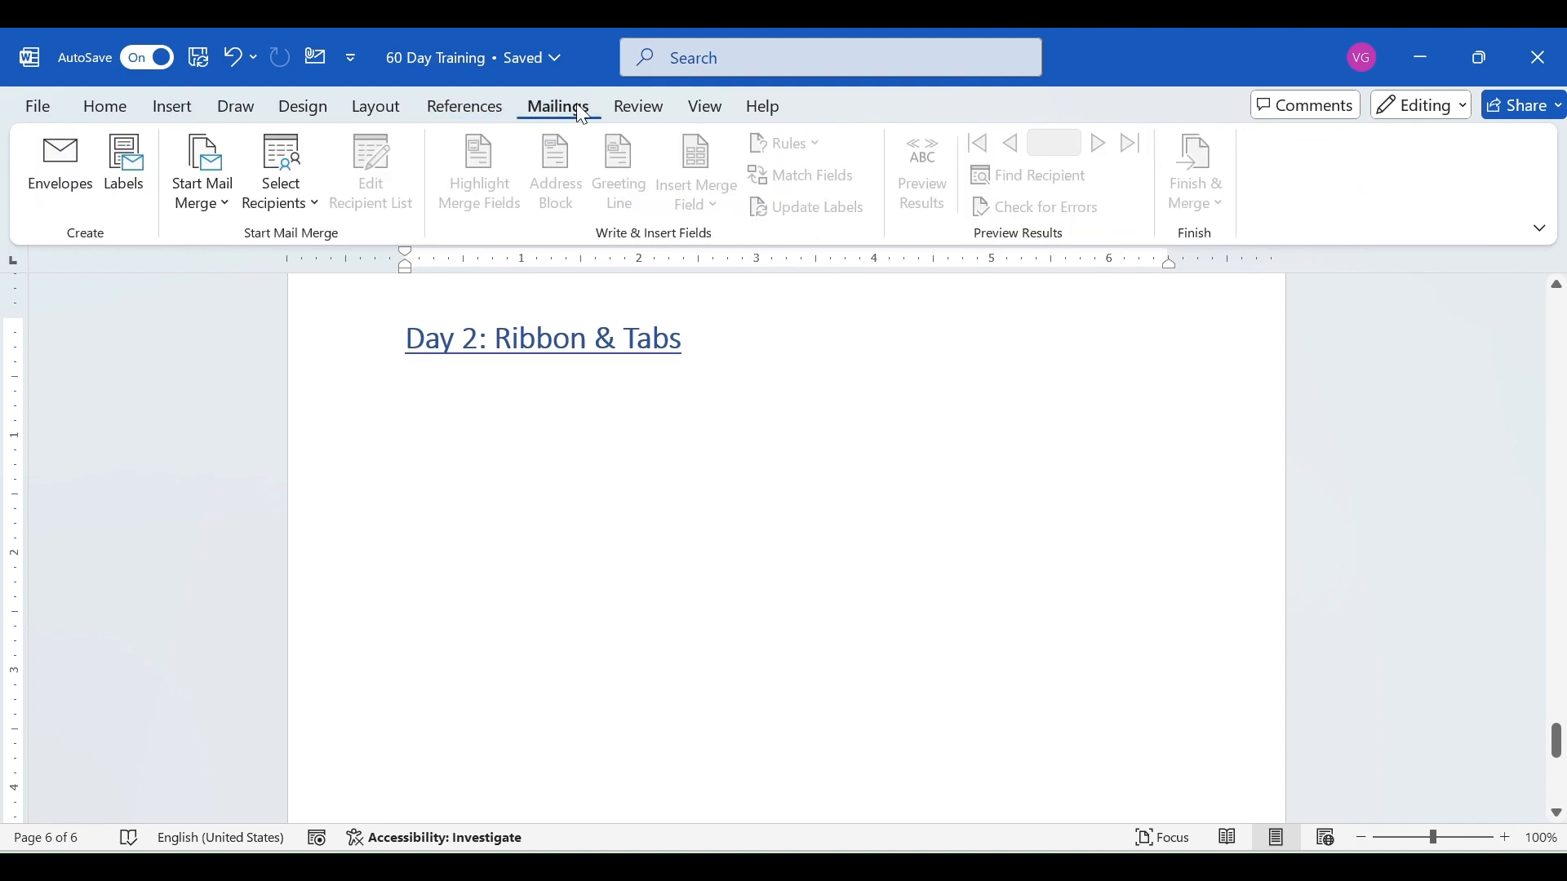
pyautogui.click(624, 107)
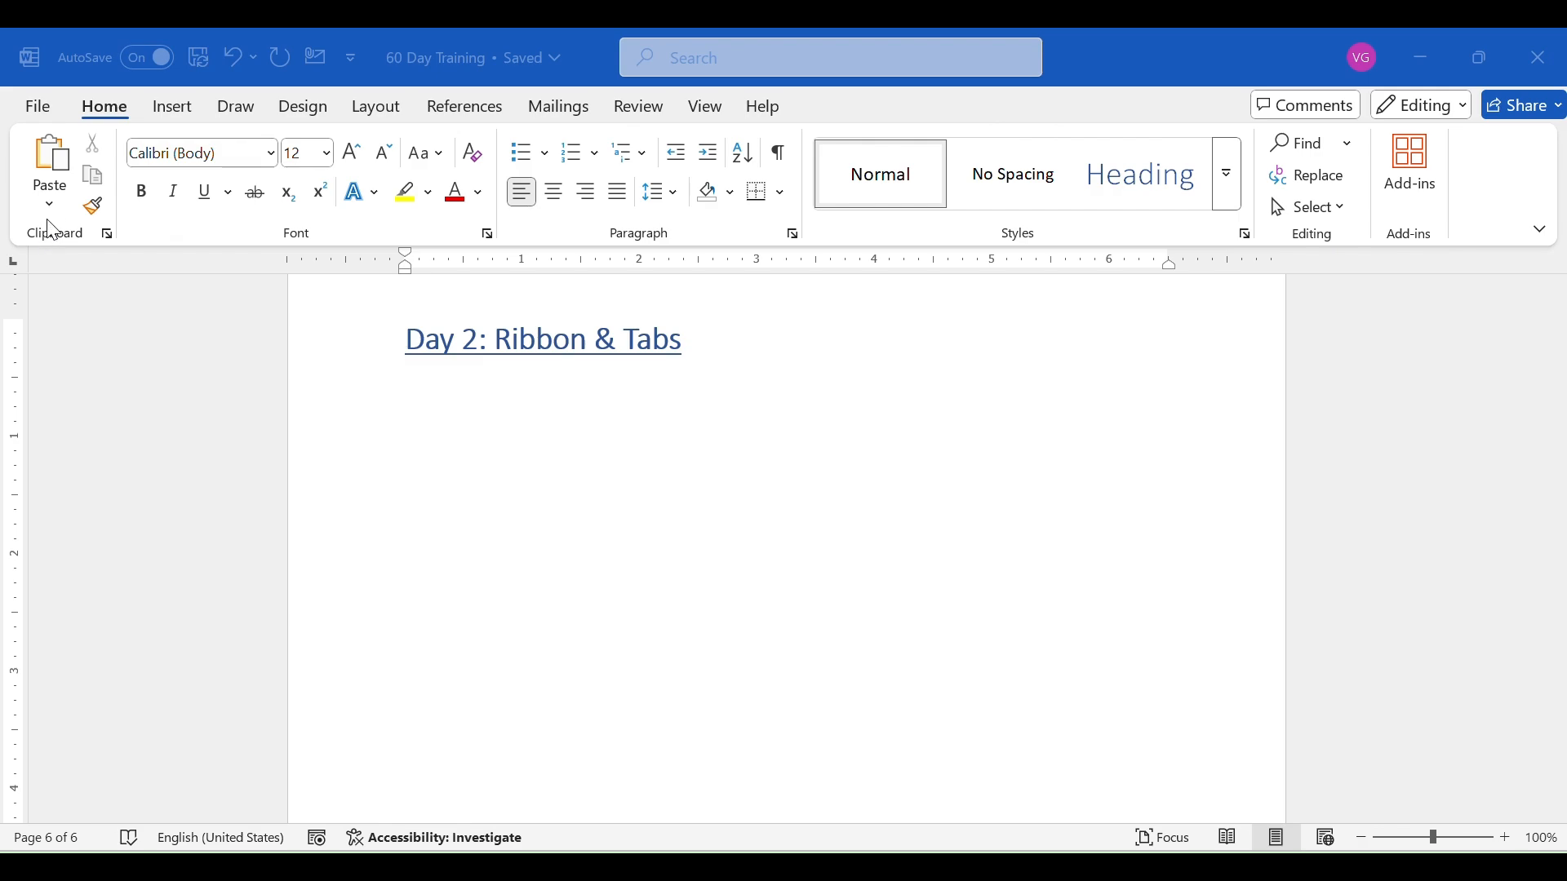
# - Enter the text "Hello" on the empty line below the "Day 2: Ribbon & Tabs" heading
pyautogui.click(92, 153)
pyautogui.click(522, 473)
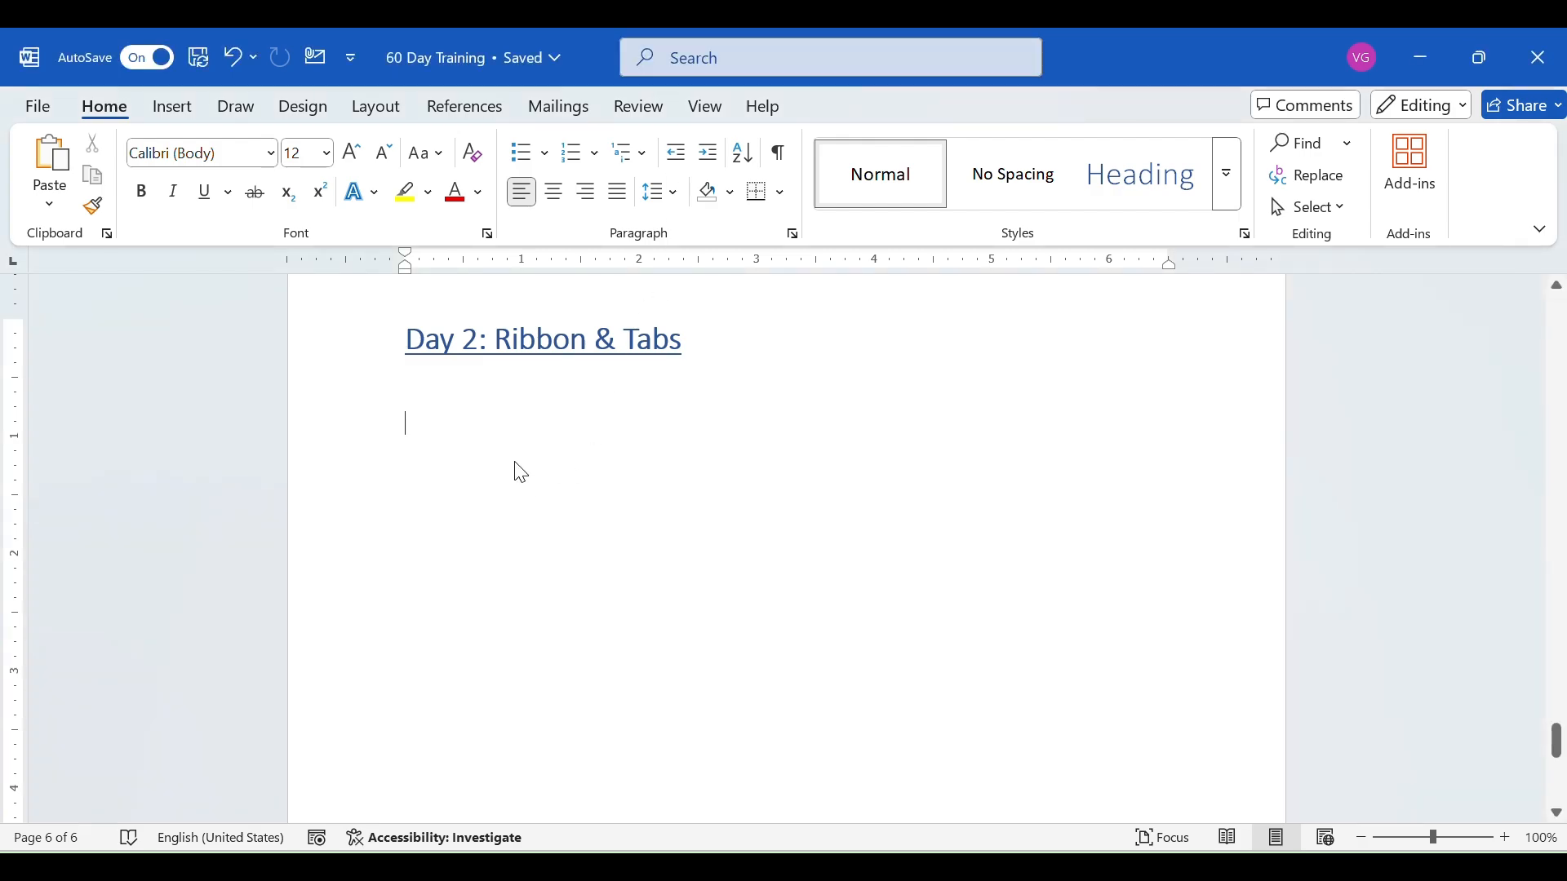
pyautogui.write('Hello')
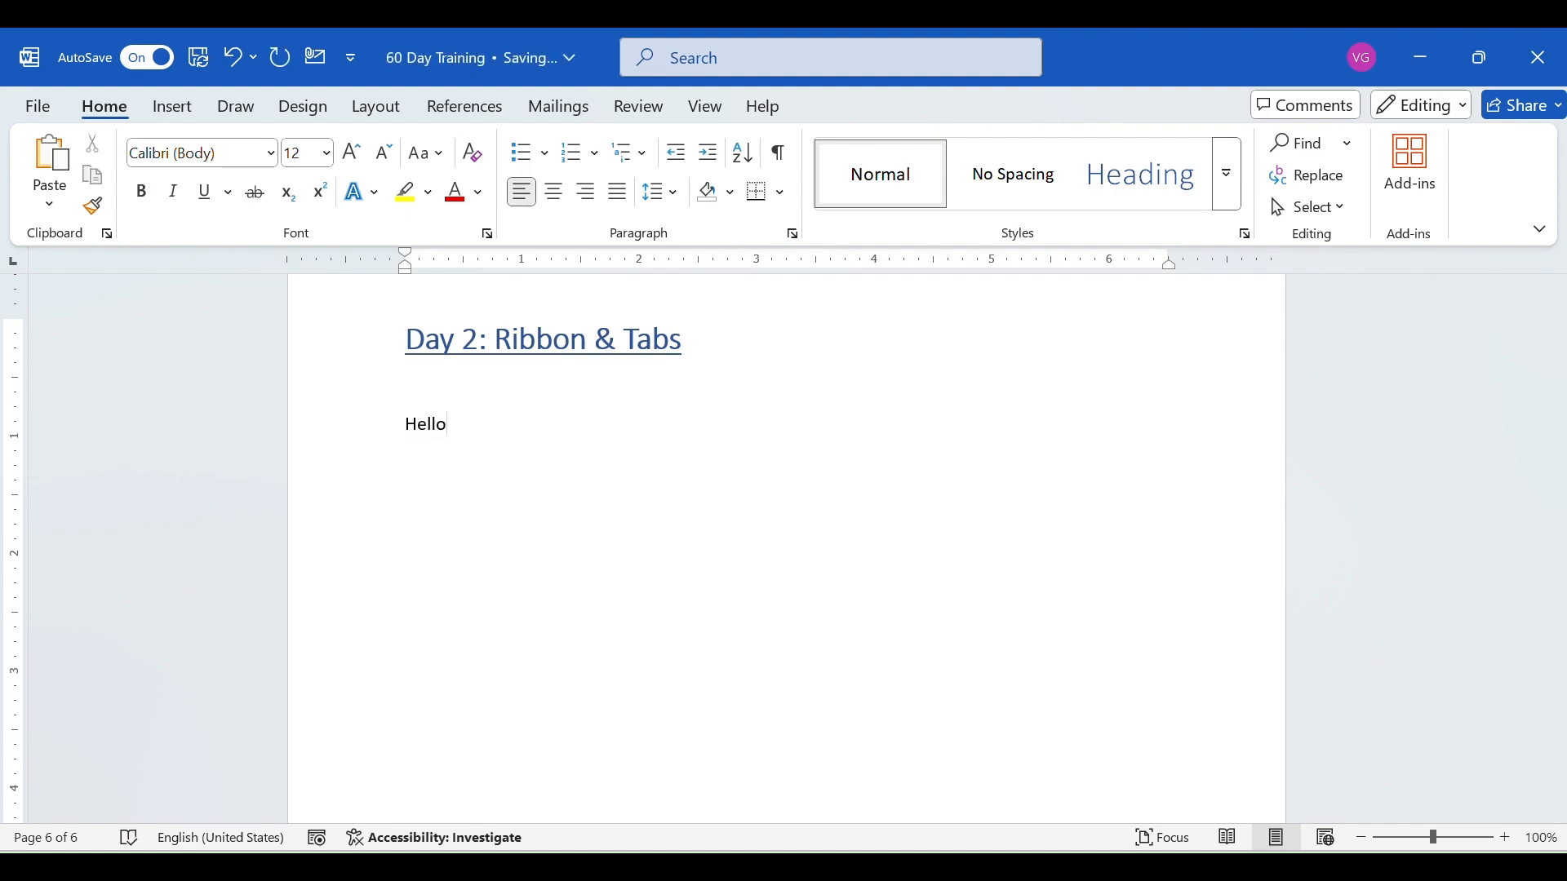
# - Copy the word "Hello" and paste it on a new line directly below the original
pyautogui.doubleClick(431, 423)
pyautogui.hotkey('ctrl', 'c')
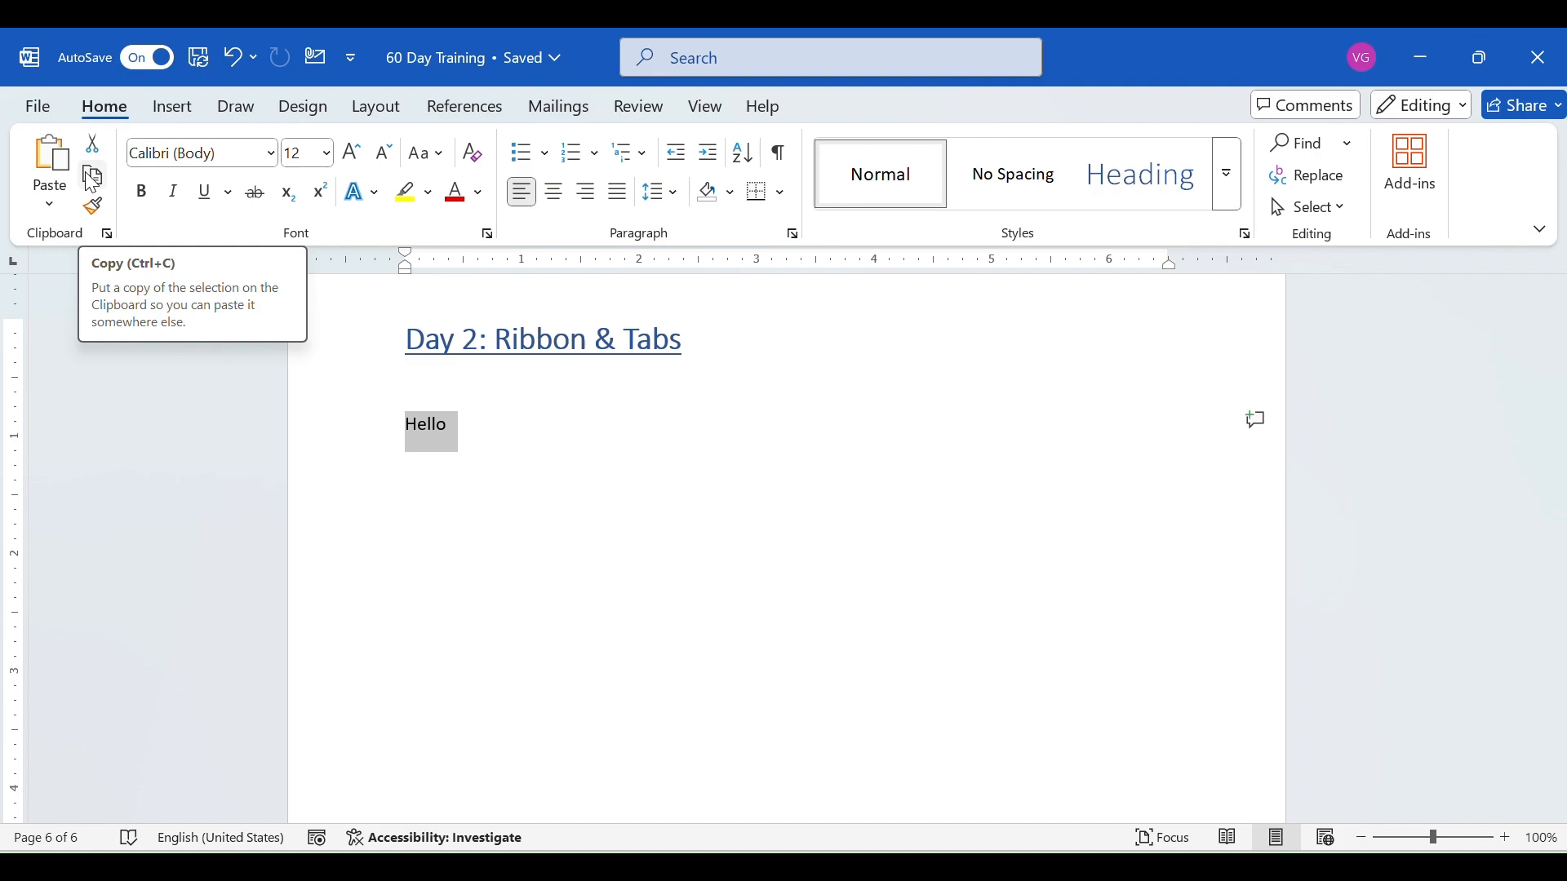
pyautogui.click(92, 181)
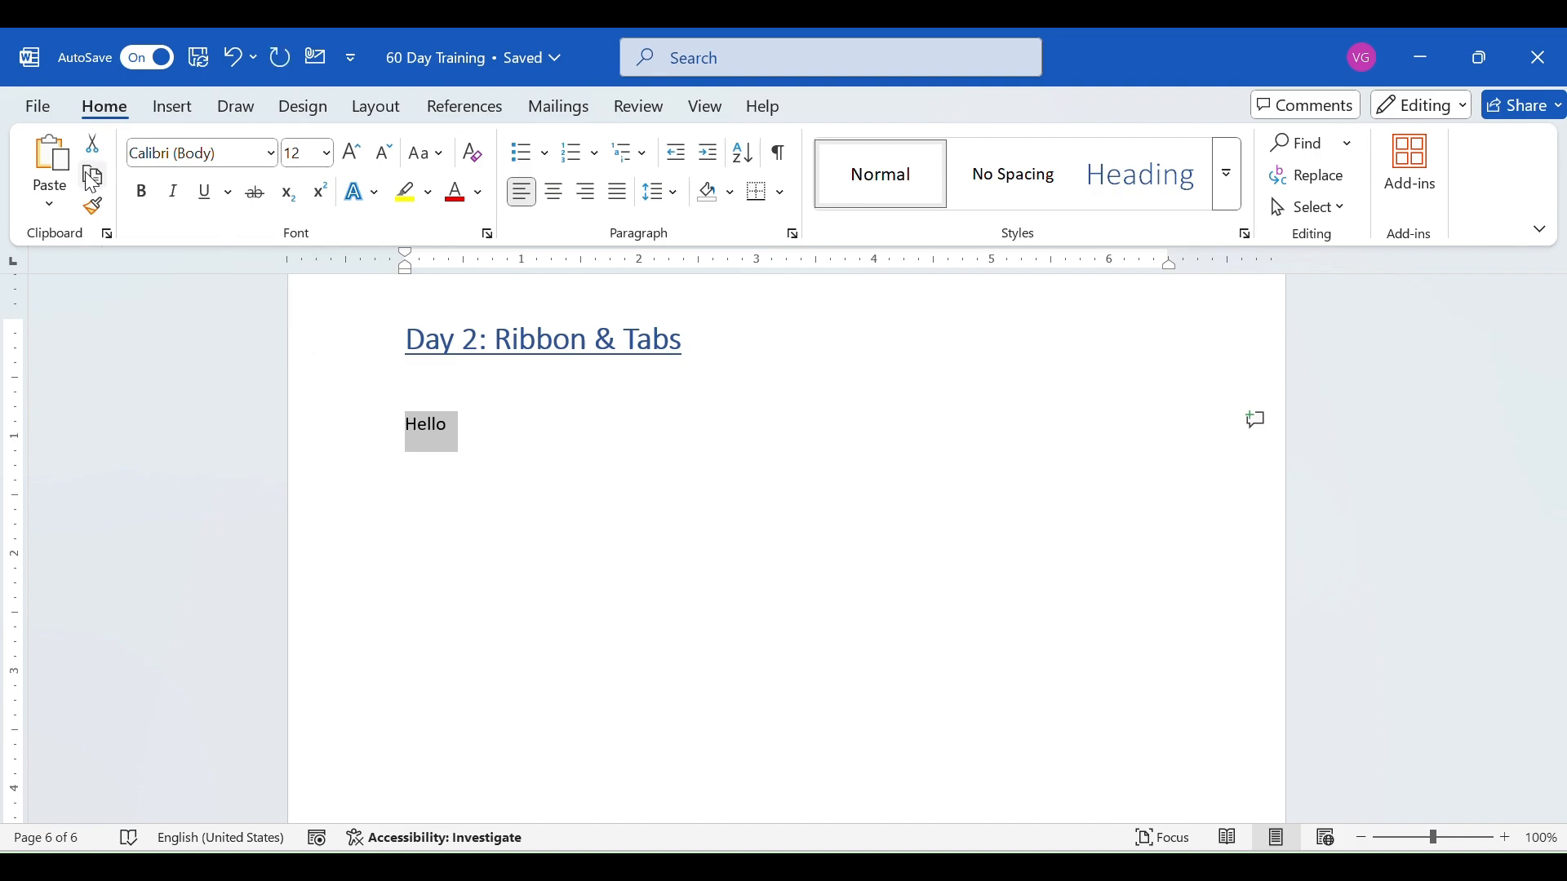
pyautogui.click(483, 401)
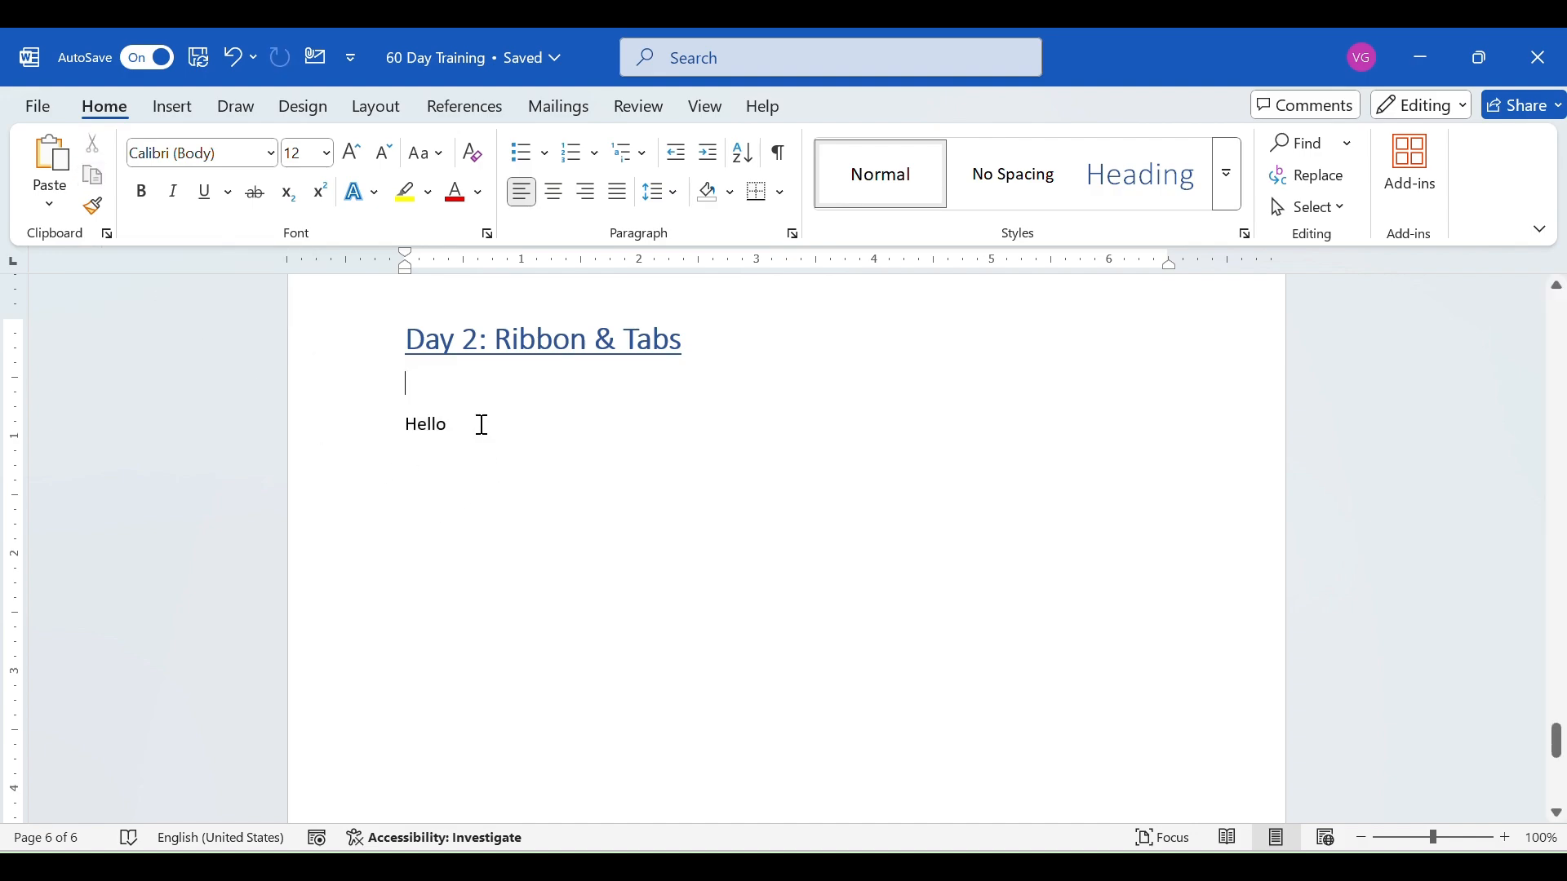
pyautogui.press('Return')
pyautogui.click(71, 164)
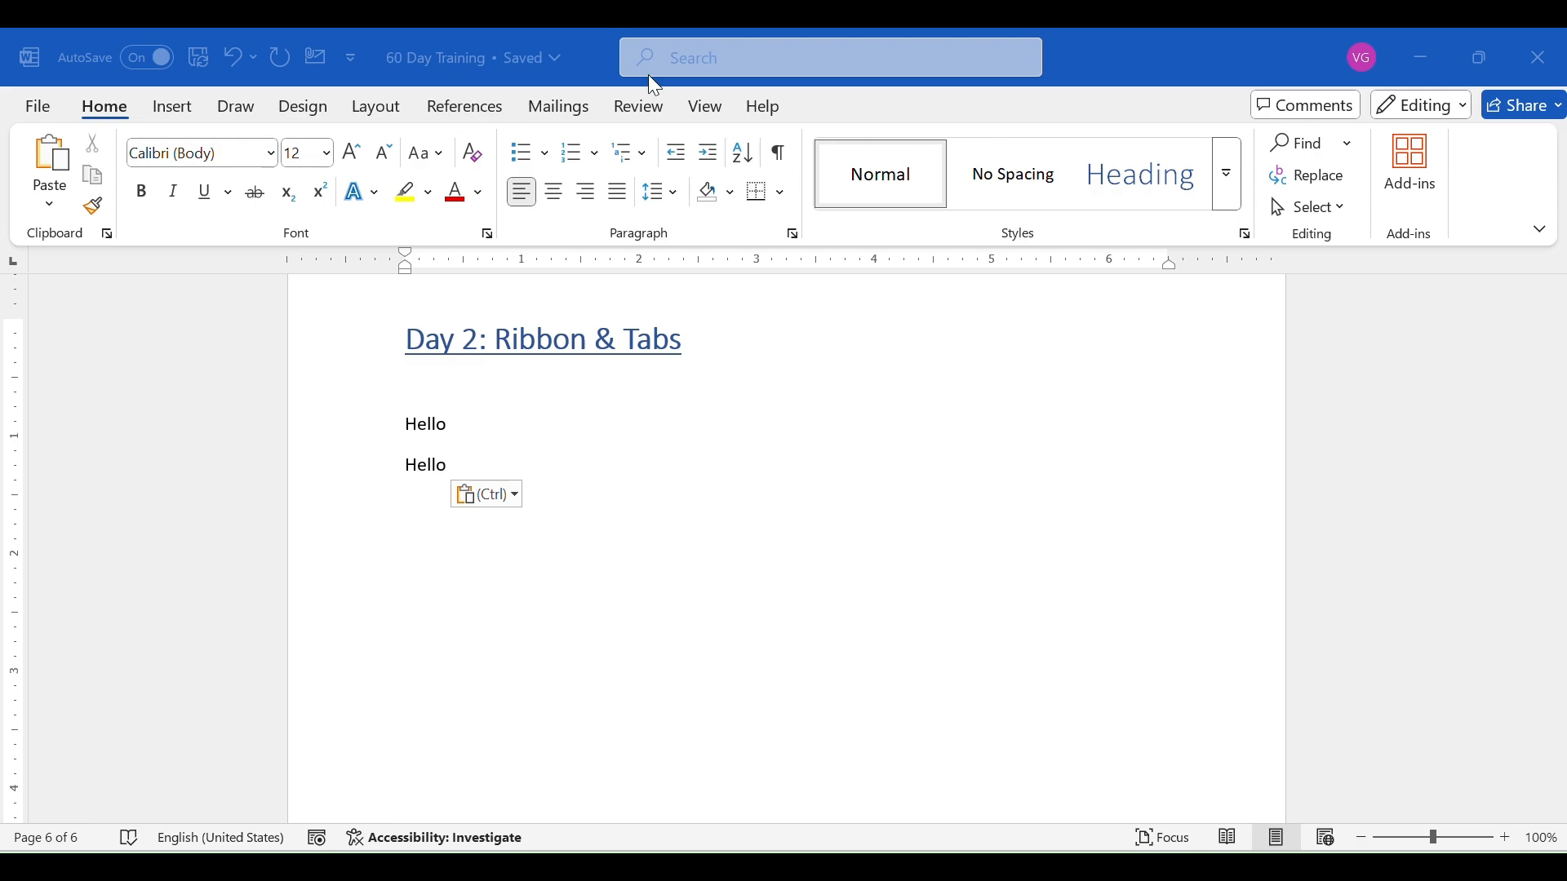
# - Try pasting the copied "Hello" once more using the Picture paste option
pyautogui.click(50, 206)
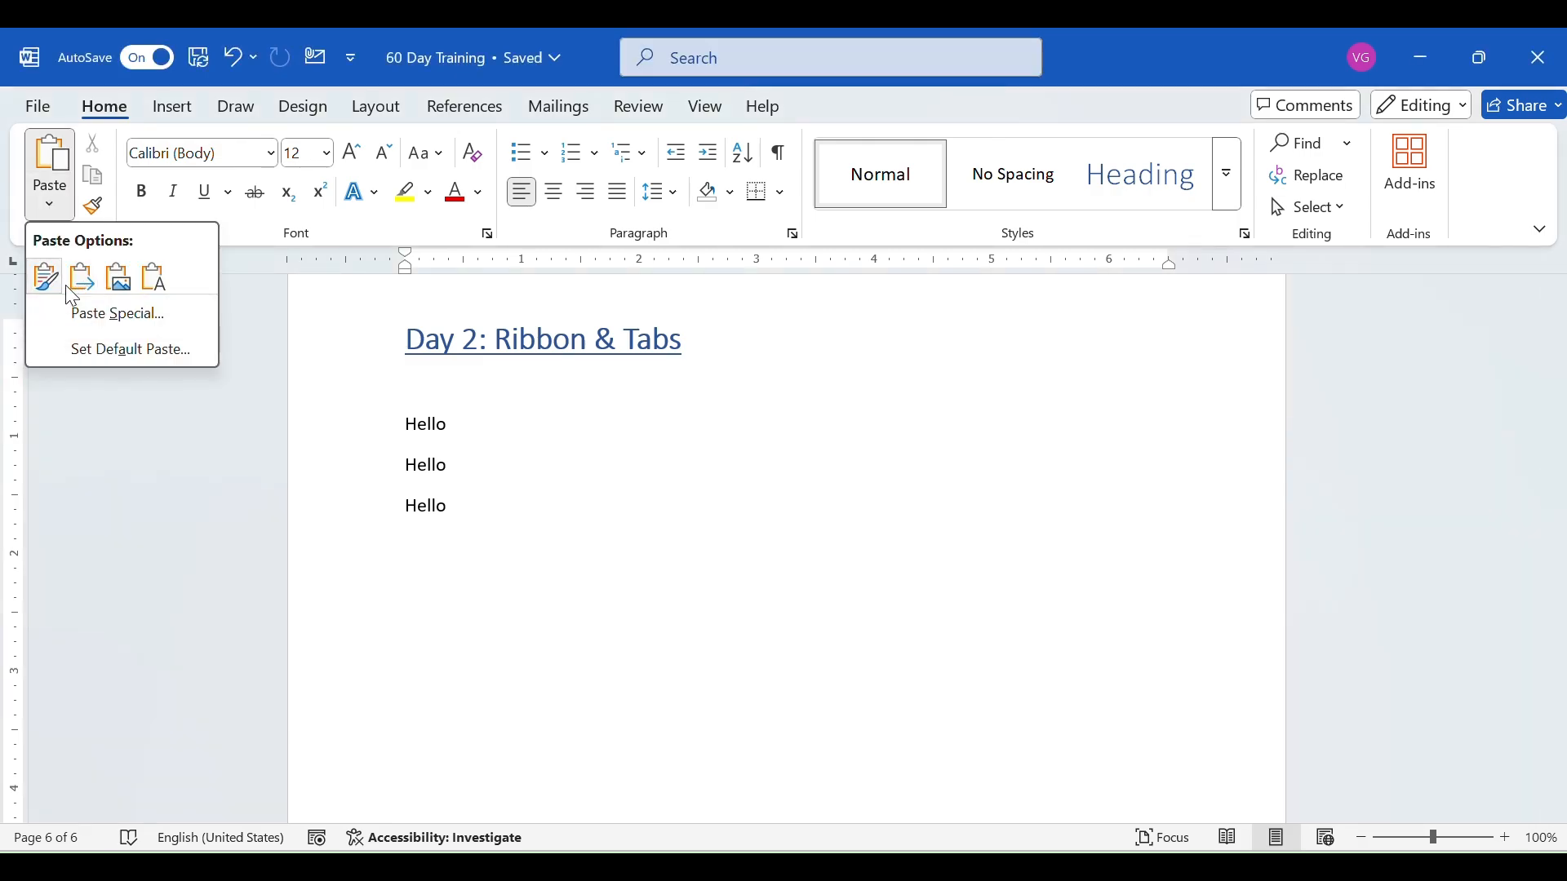
pyautogui.click(112, 281)
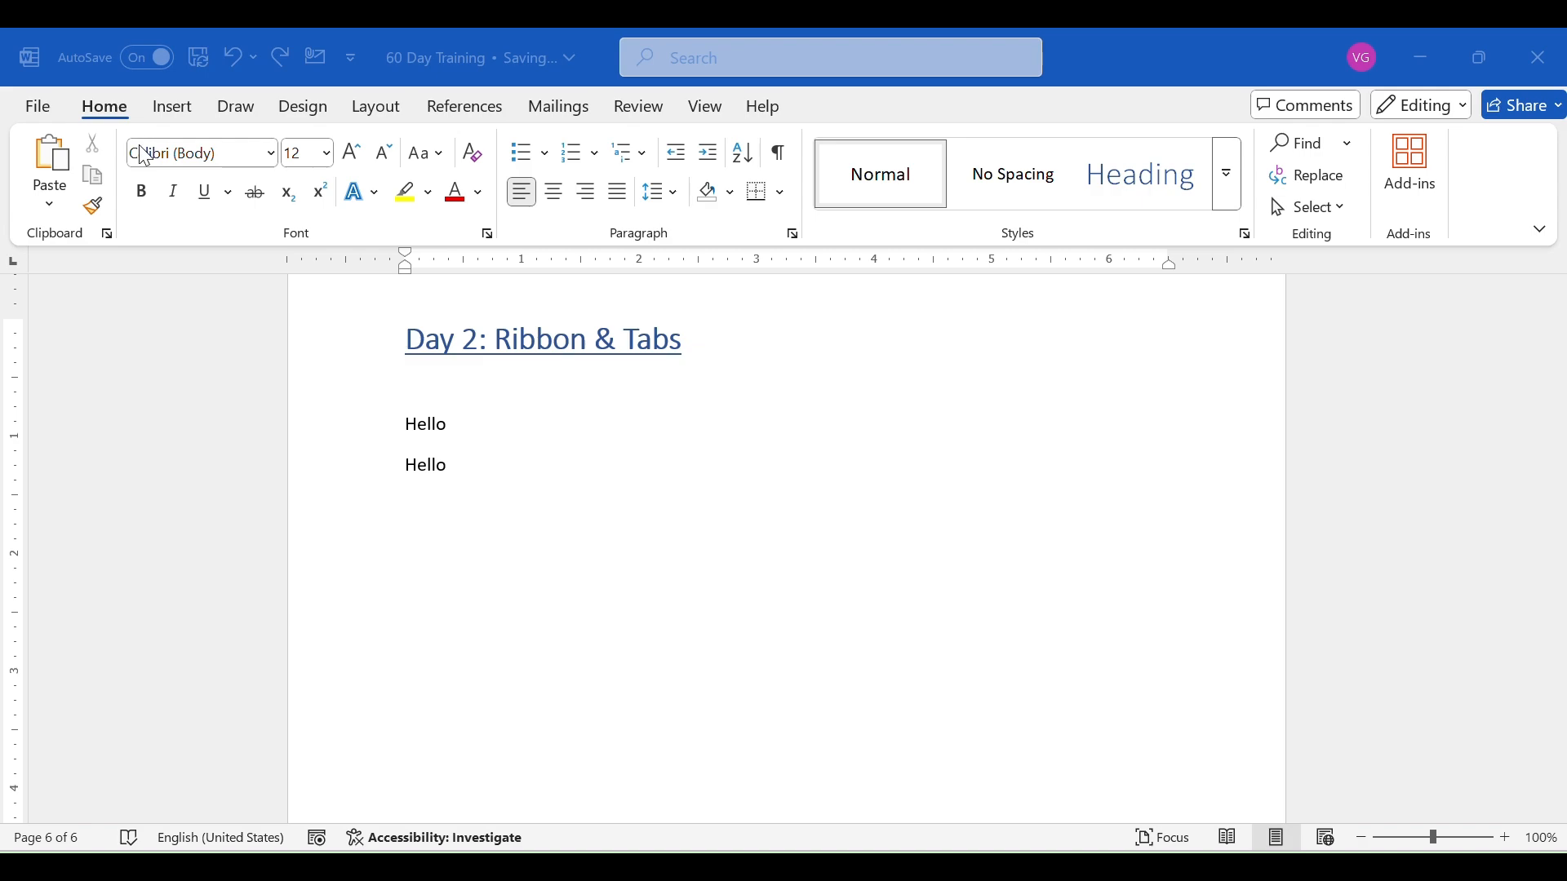
pyautogui.click(271, 153)
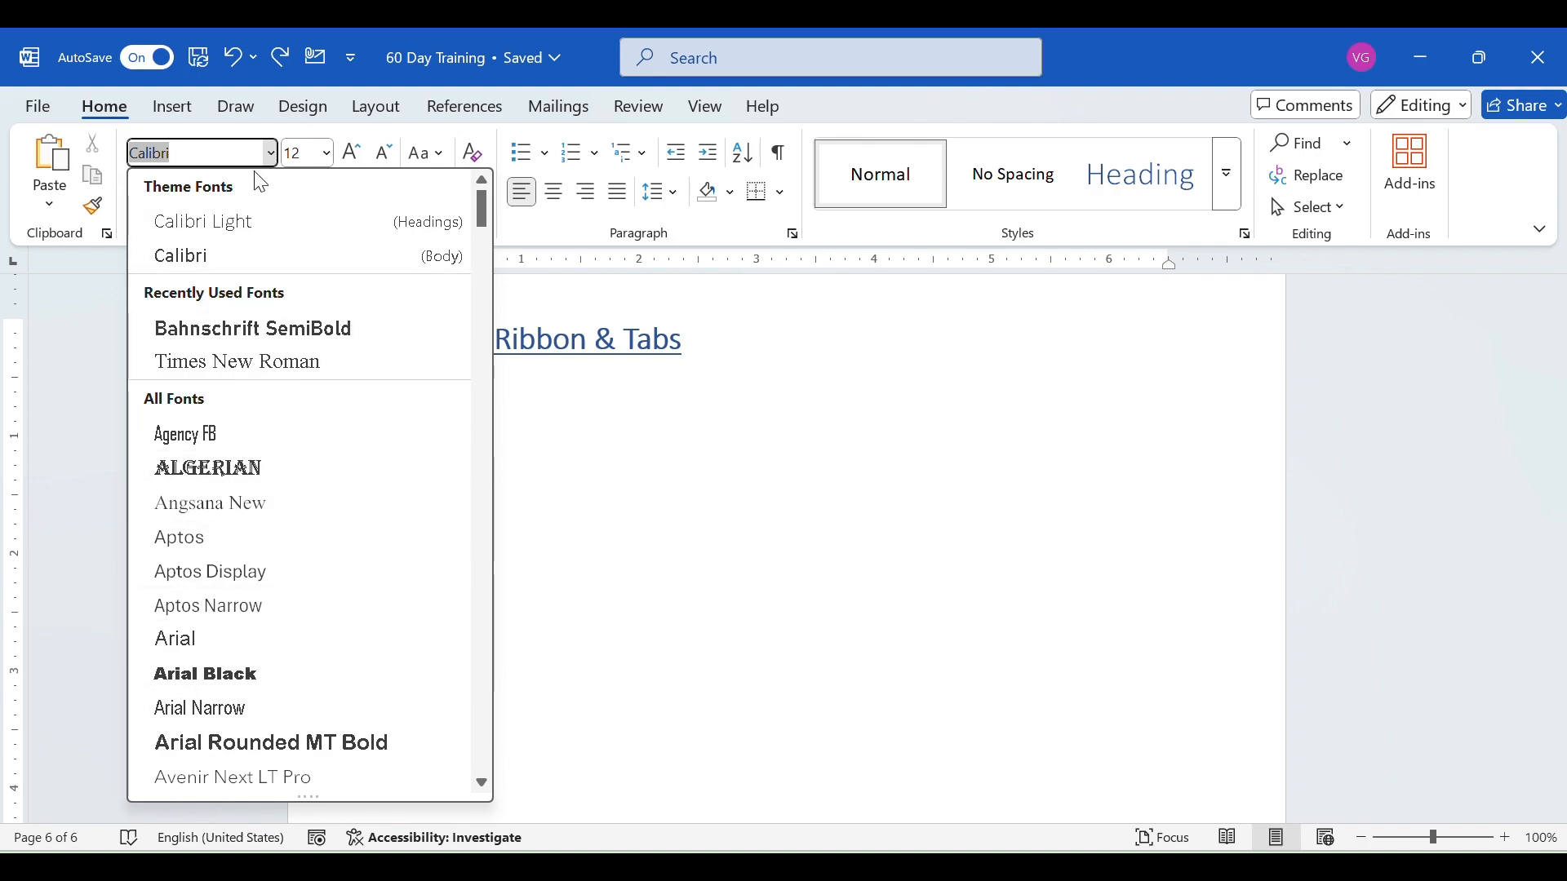
pyautogui.click(274, 157)
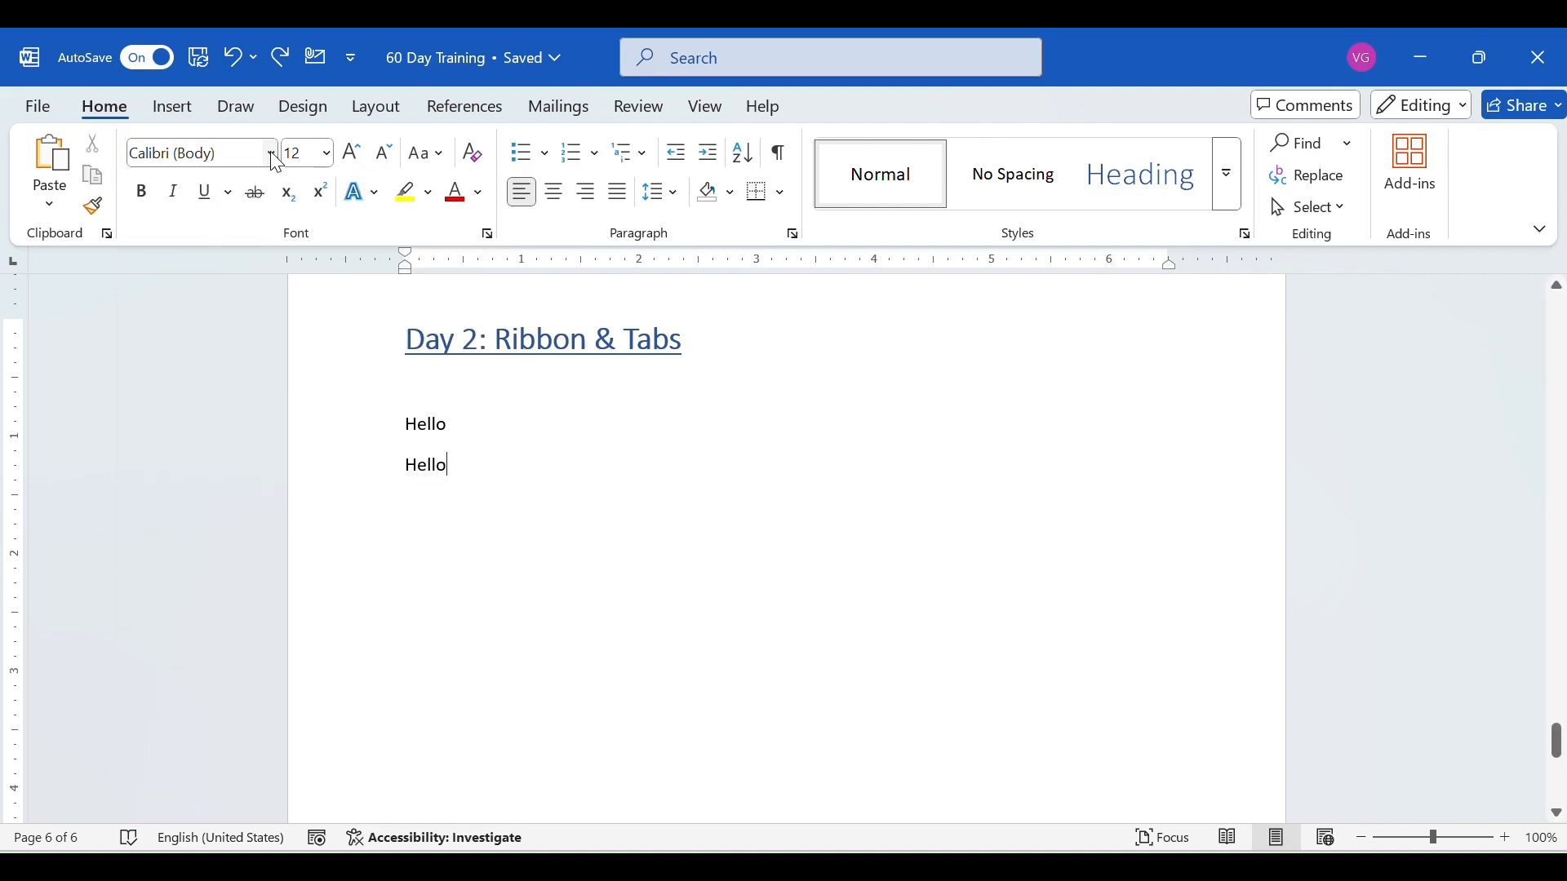
pyautogui.click(326, 153)
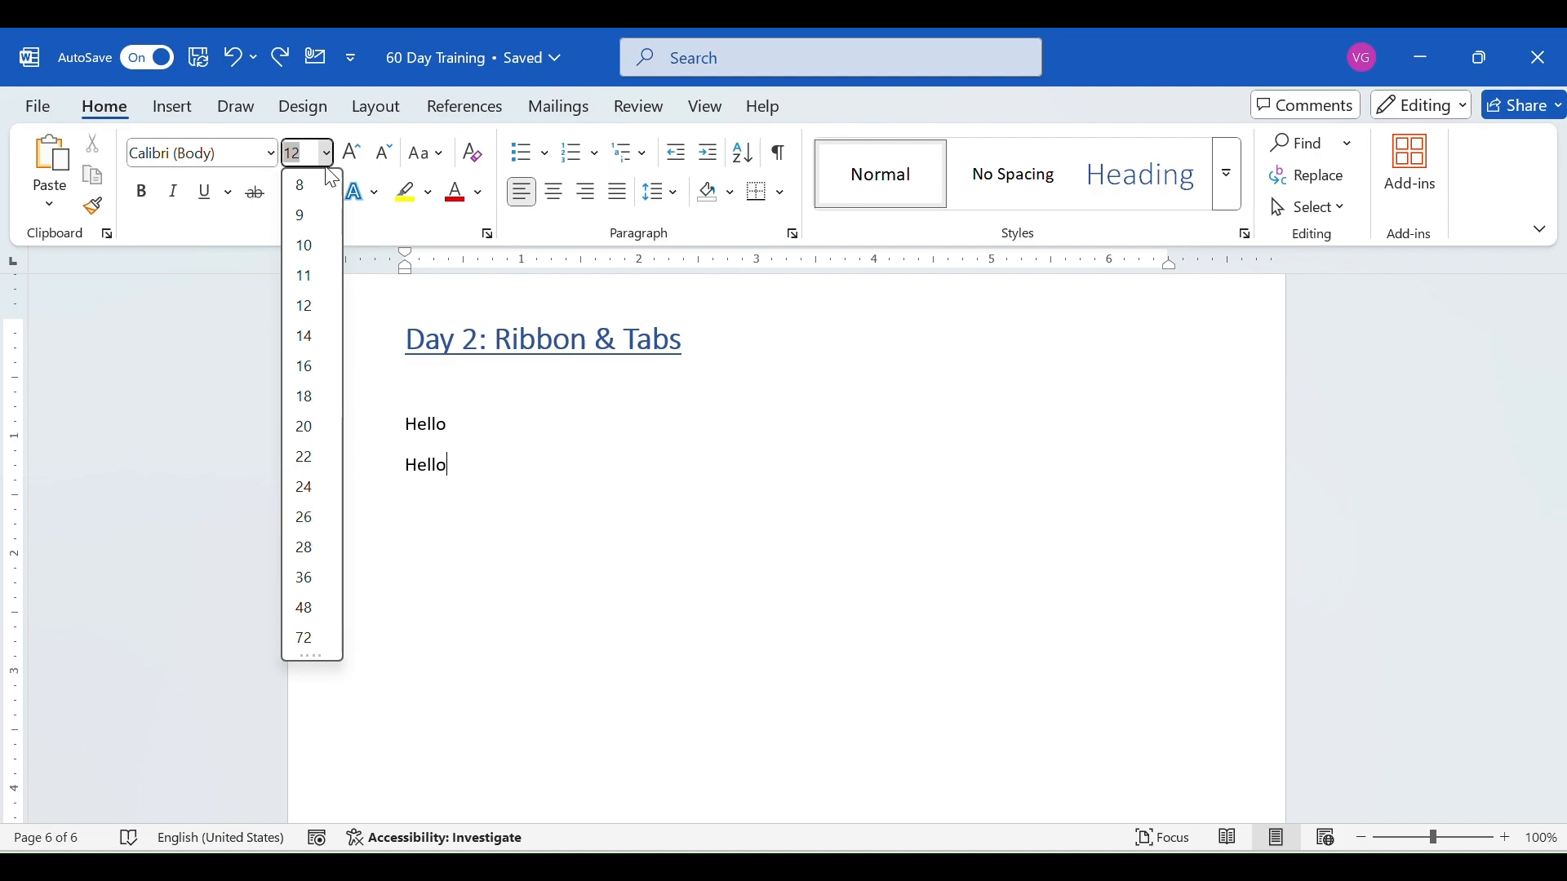
pyautogui.click(337, 156)
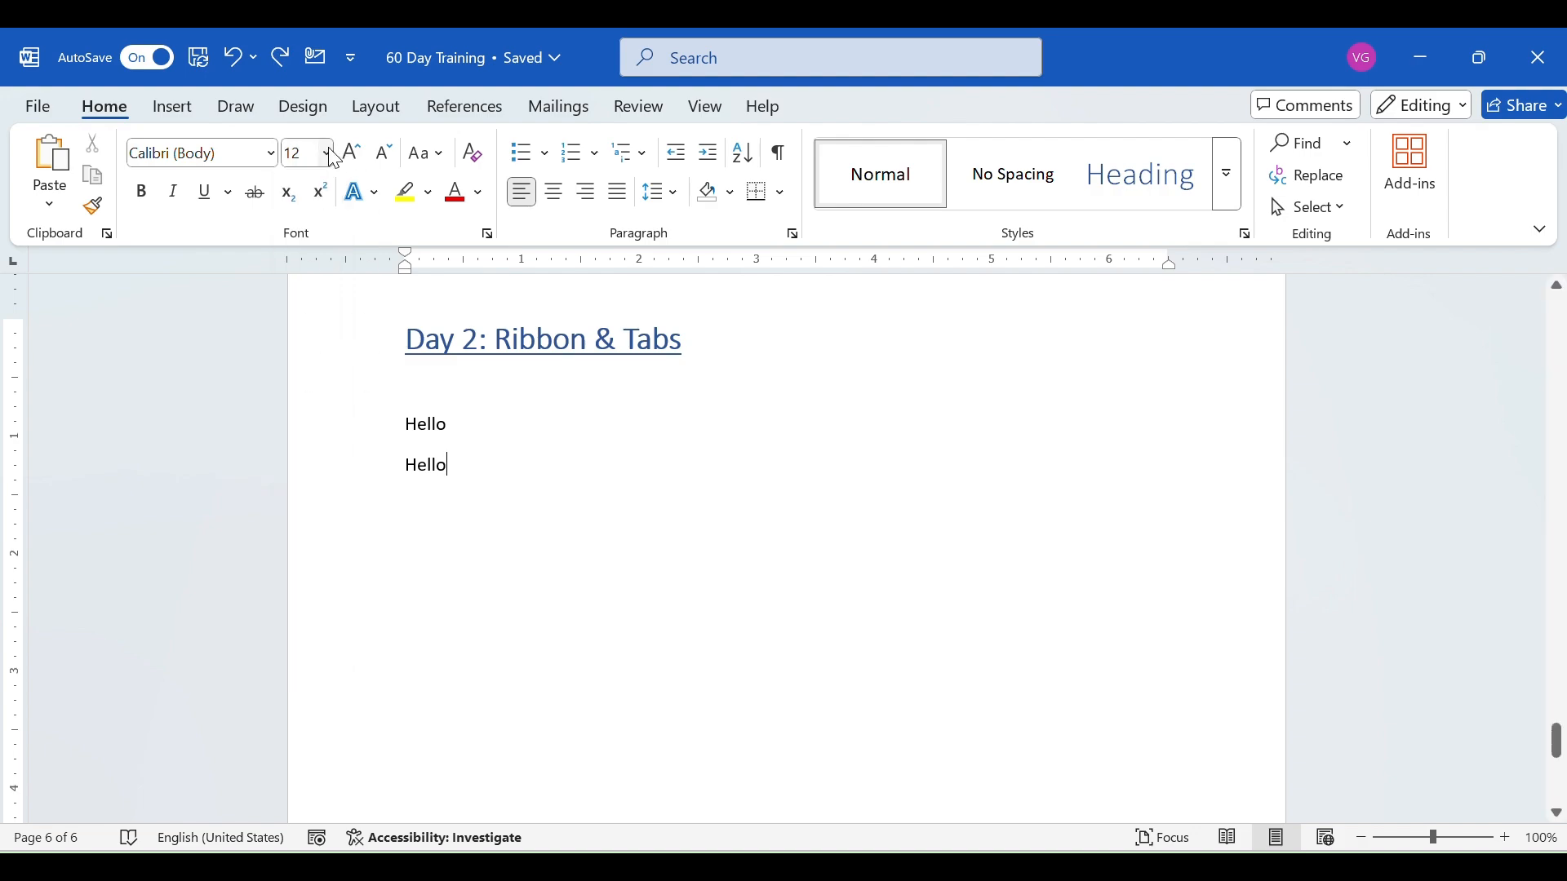
# - Change the second "Hello" to the Algerian font at size 24
pyautogui.doubleClick(430, 472)
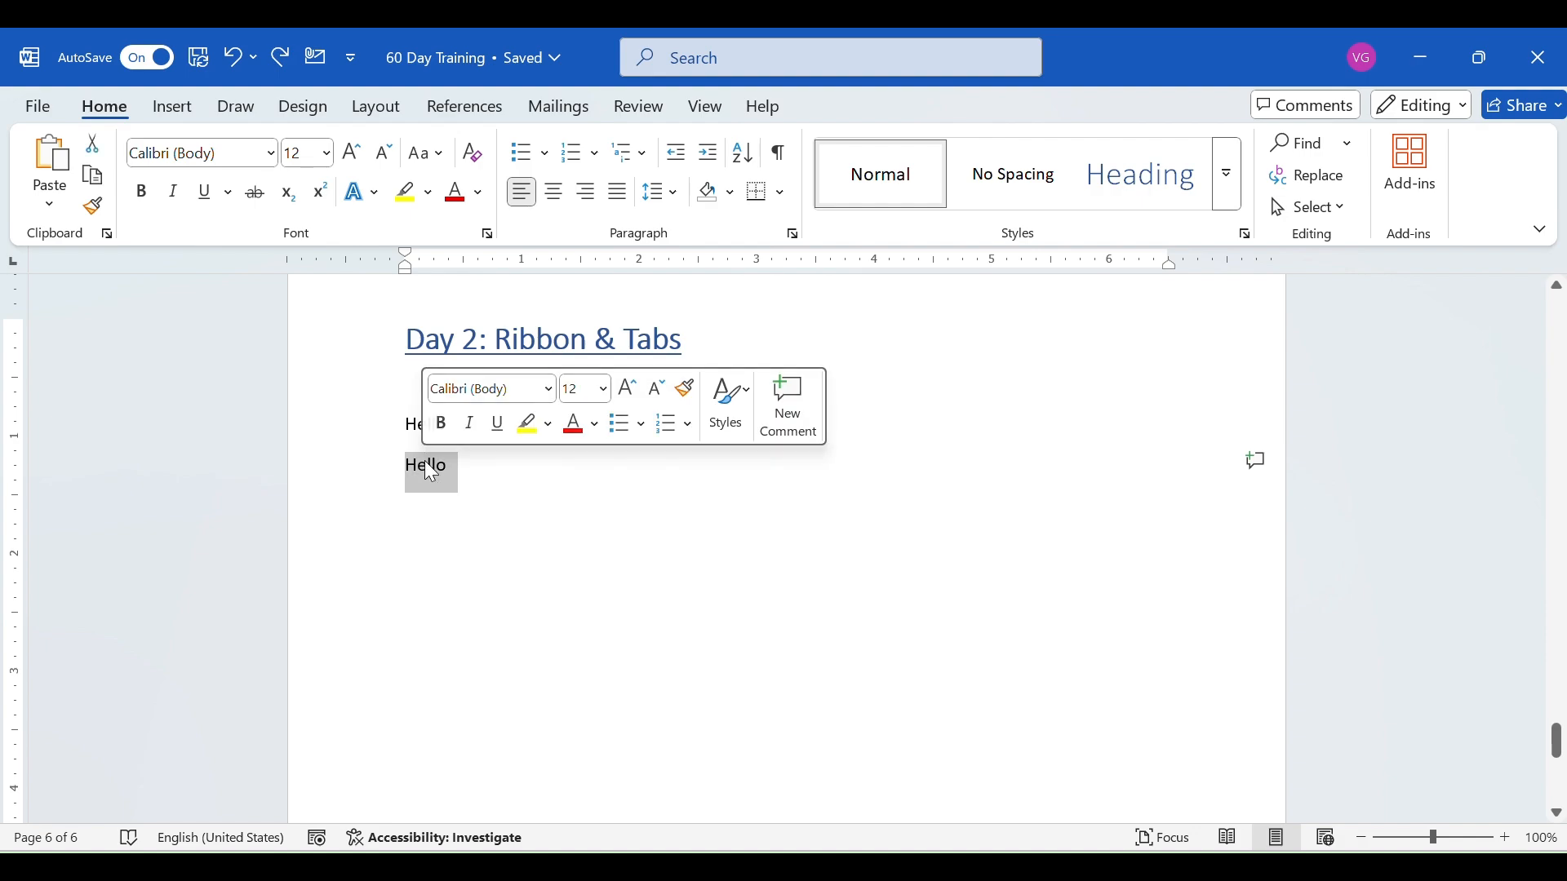
pyautogui.click(275, 154)
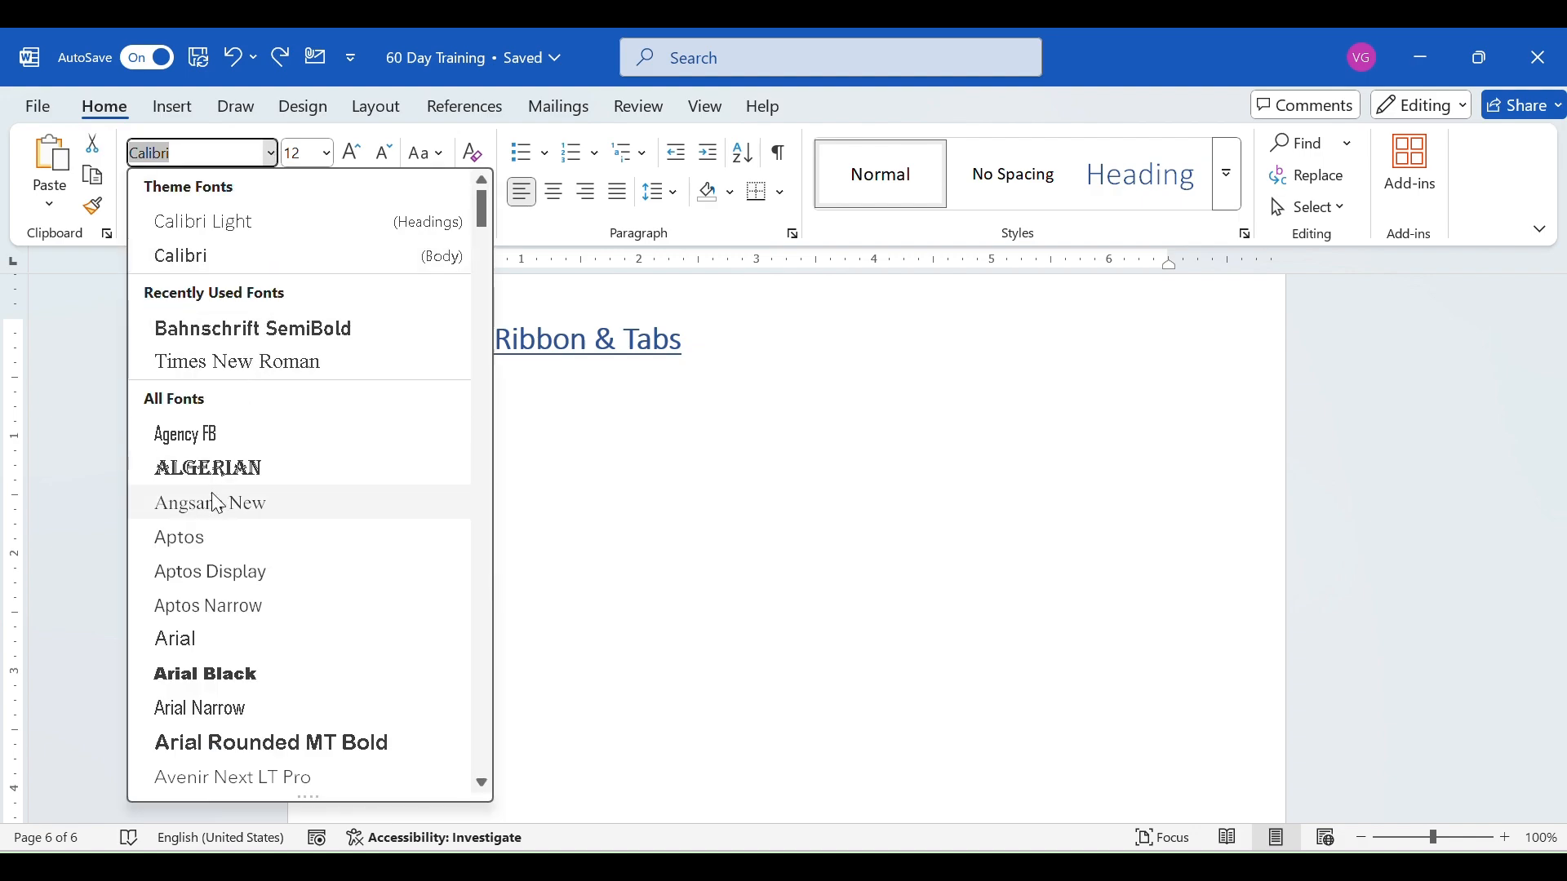
pyautogui.click(208, 469)
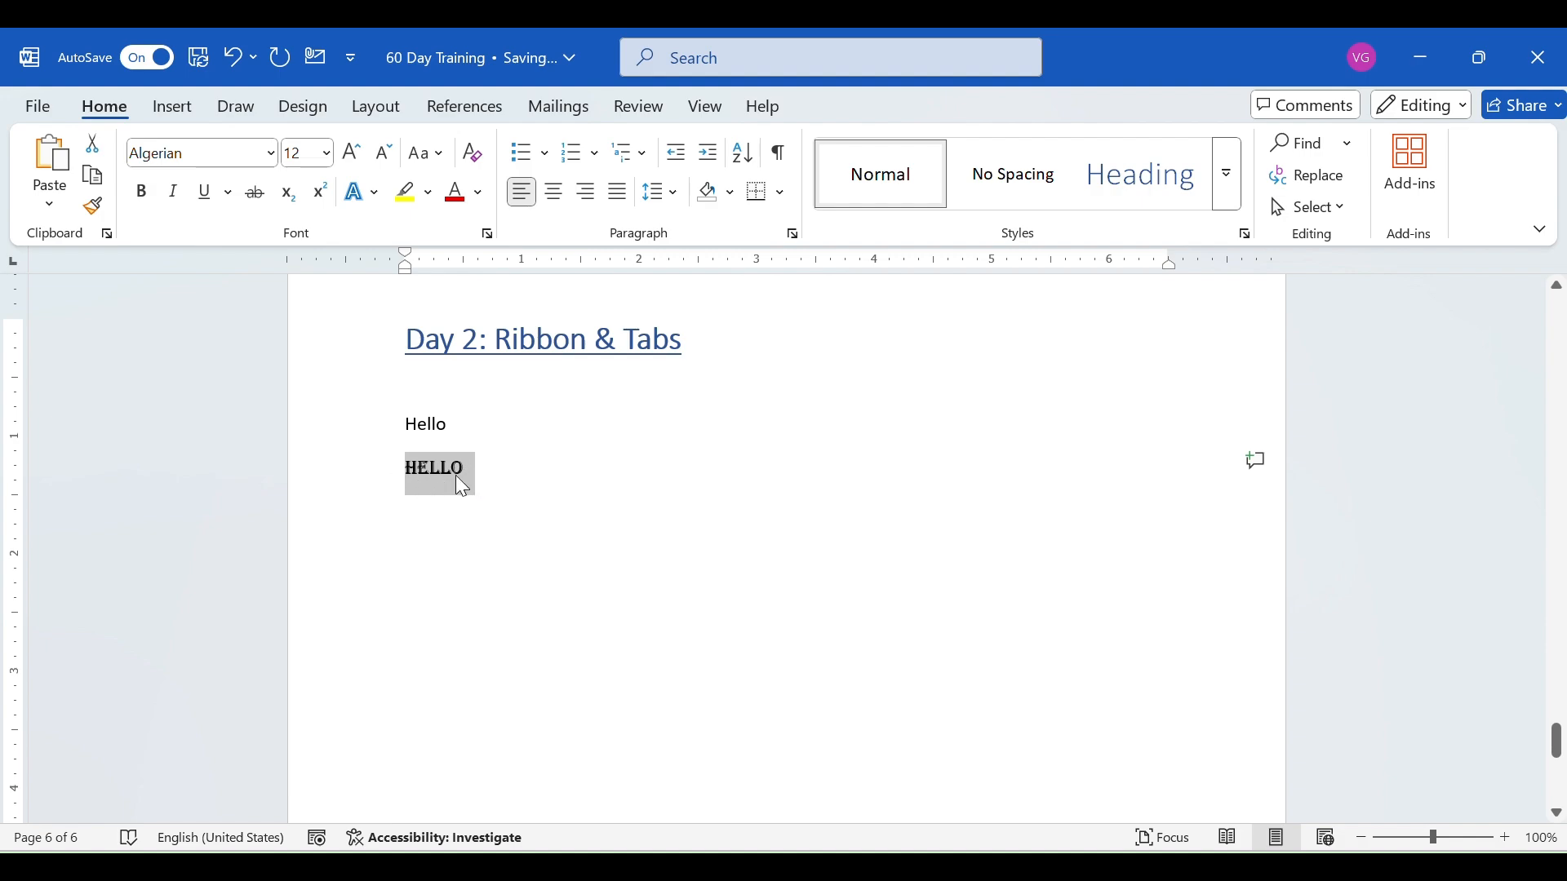
pyautogui.click(328, 153)
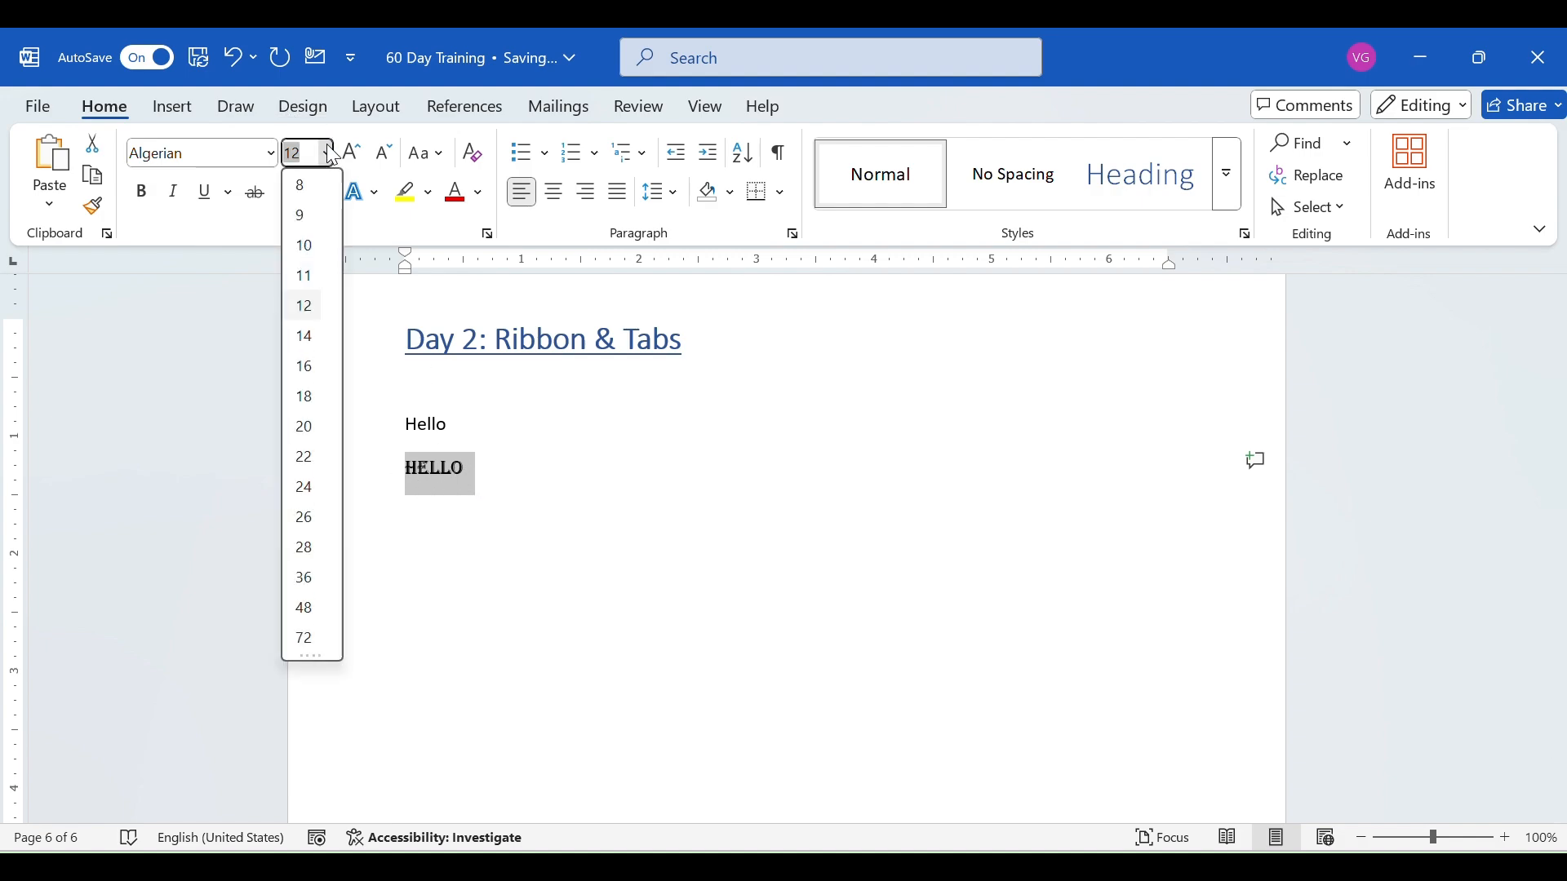
pyautogui.click(301, 489)
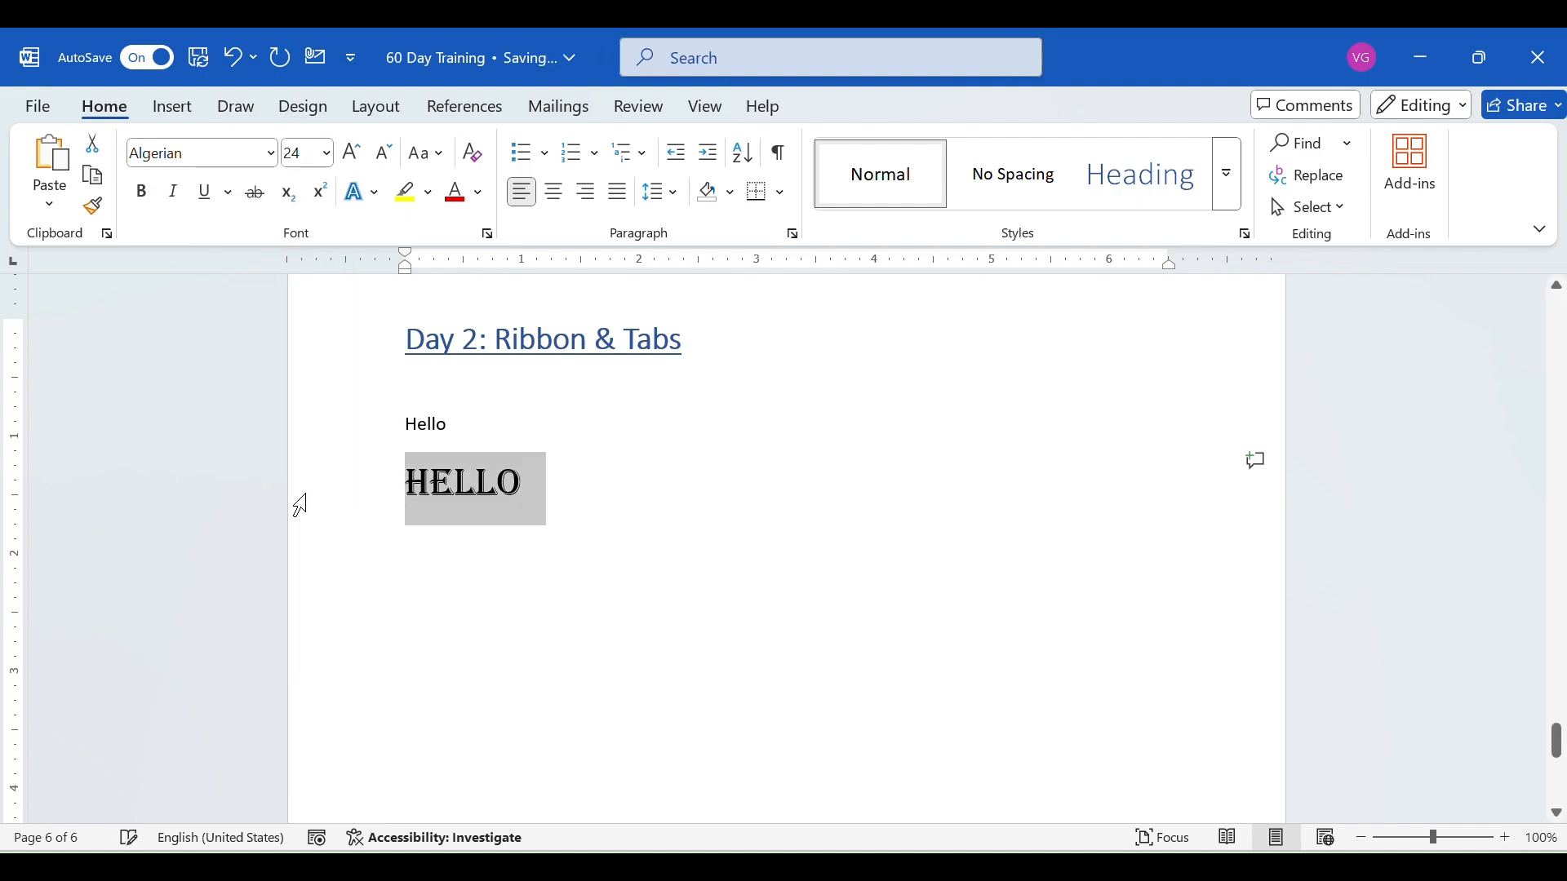
pyautogui.click(327, 153)
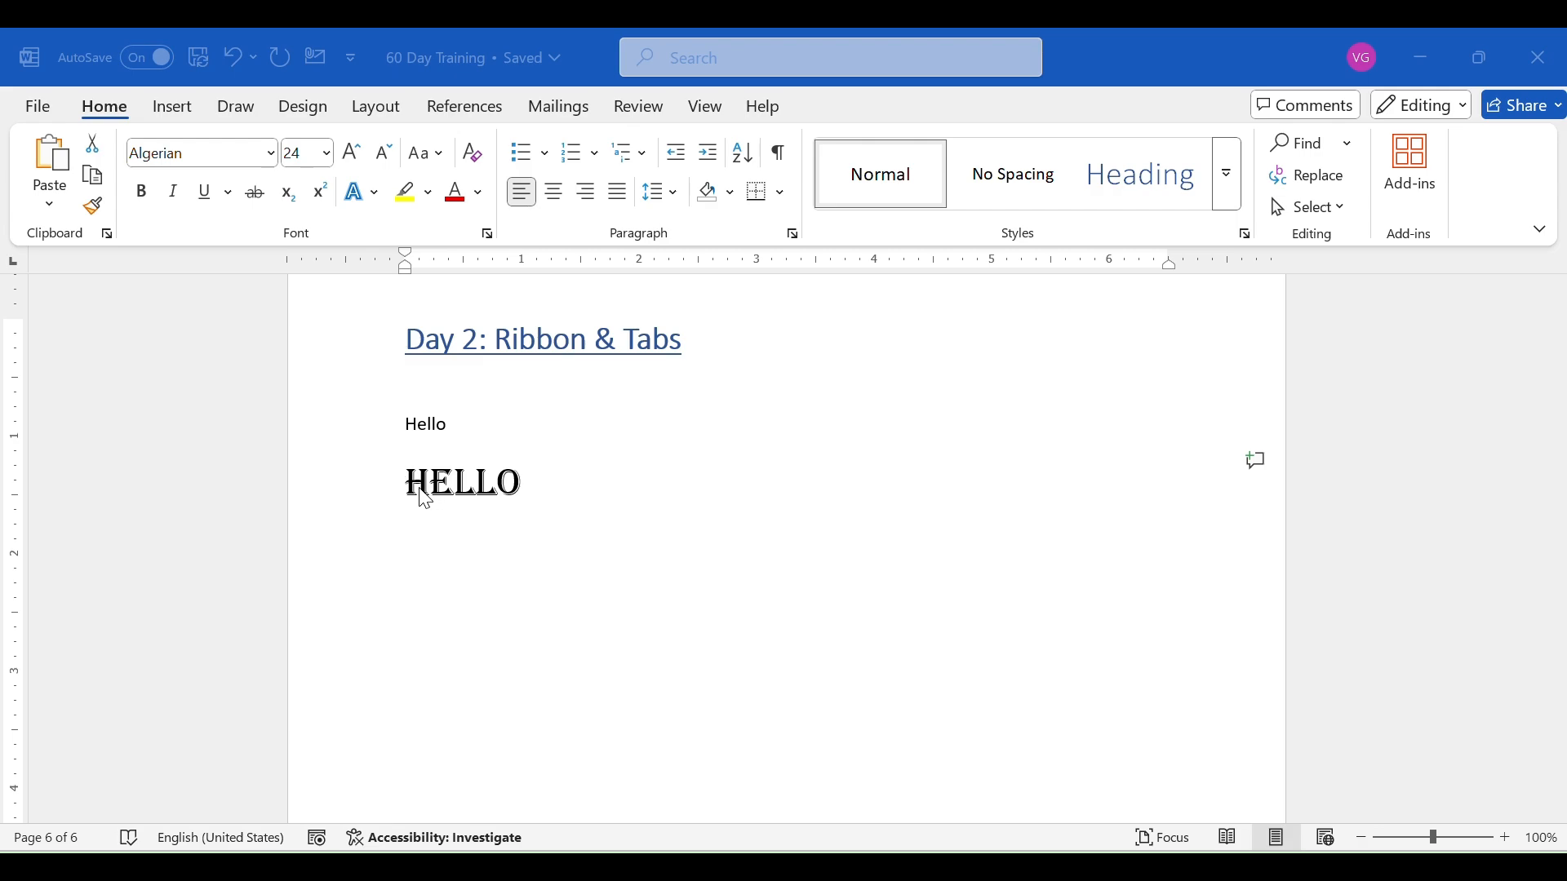
# - Try bold formatting on the second "Hello" line and turn it off again
pyautogui.click(374, 492)
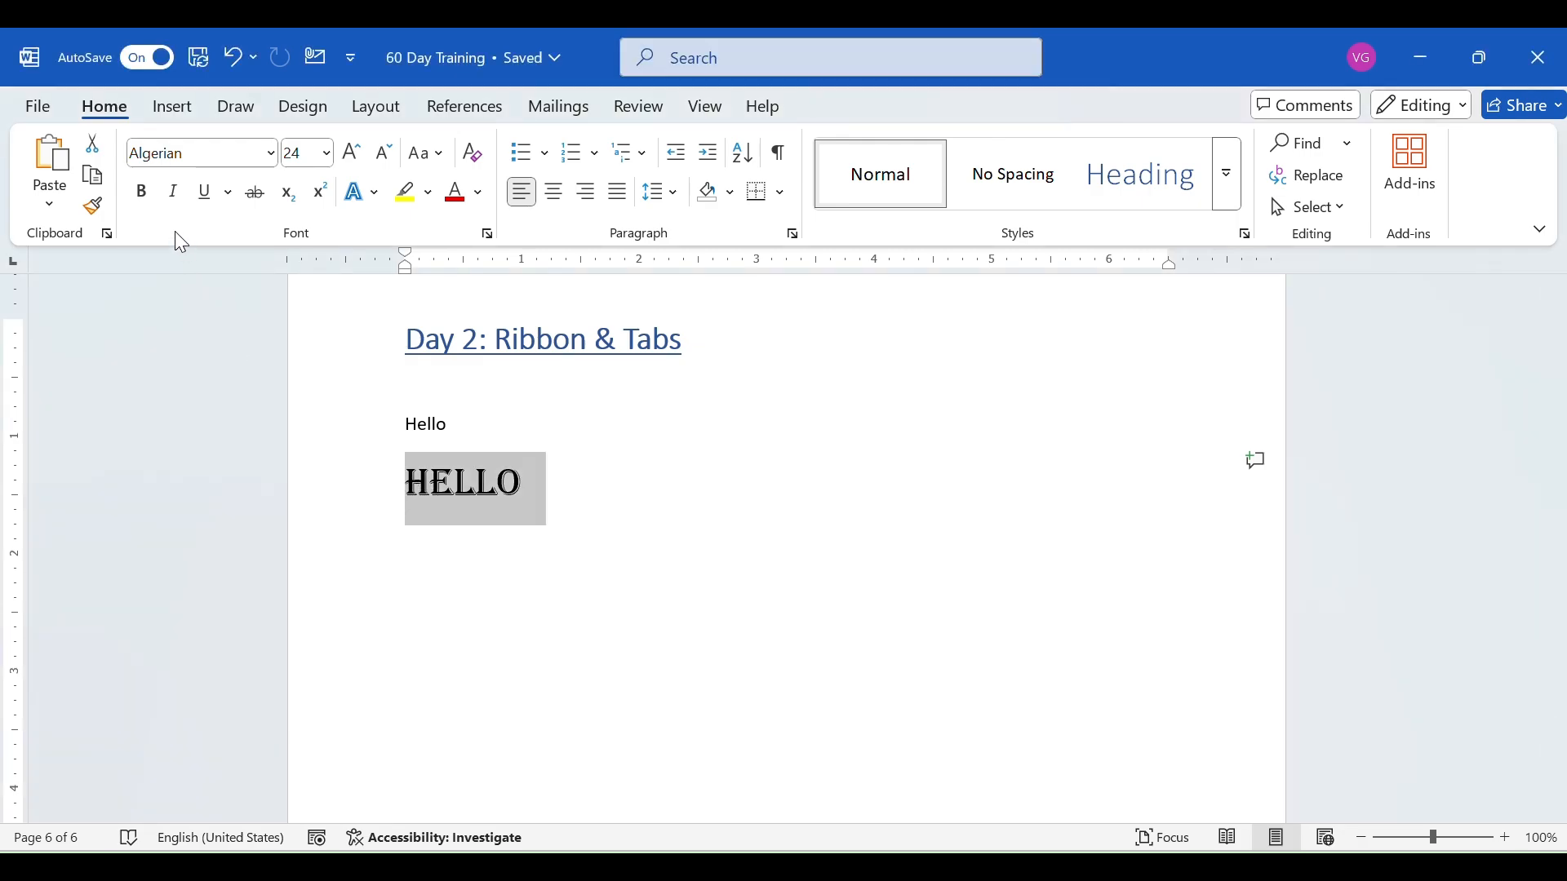
pyautogui.click(143, 194)
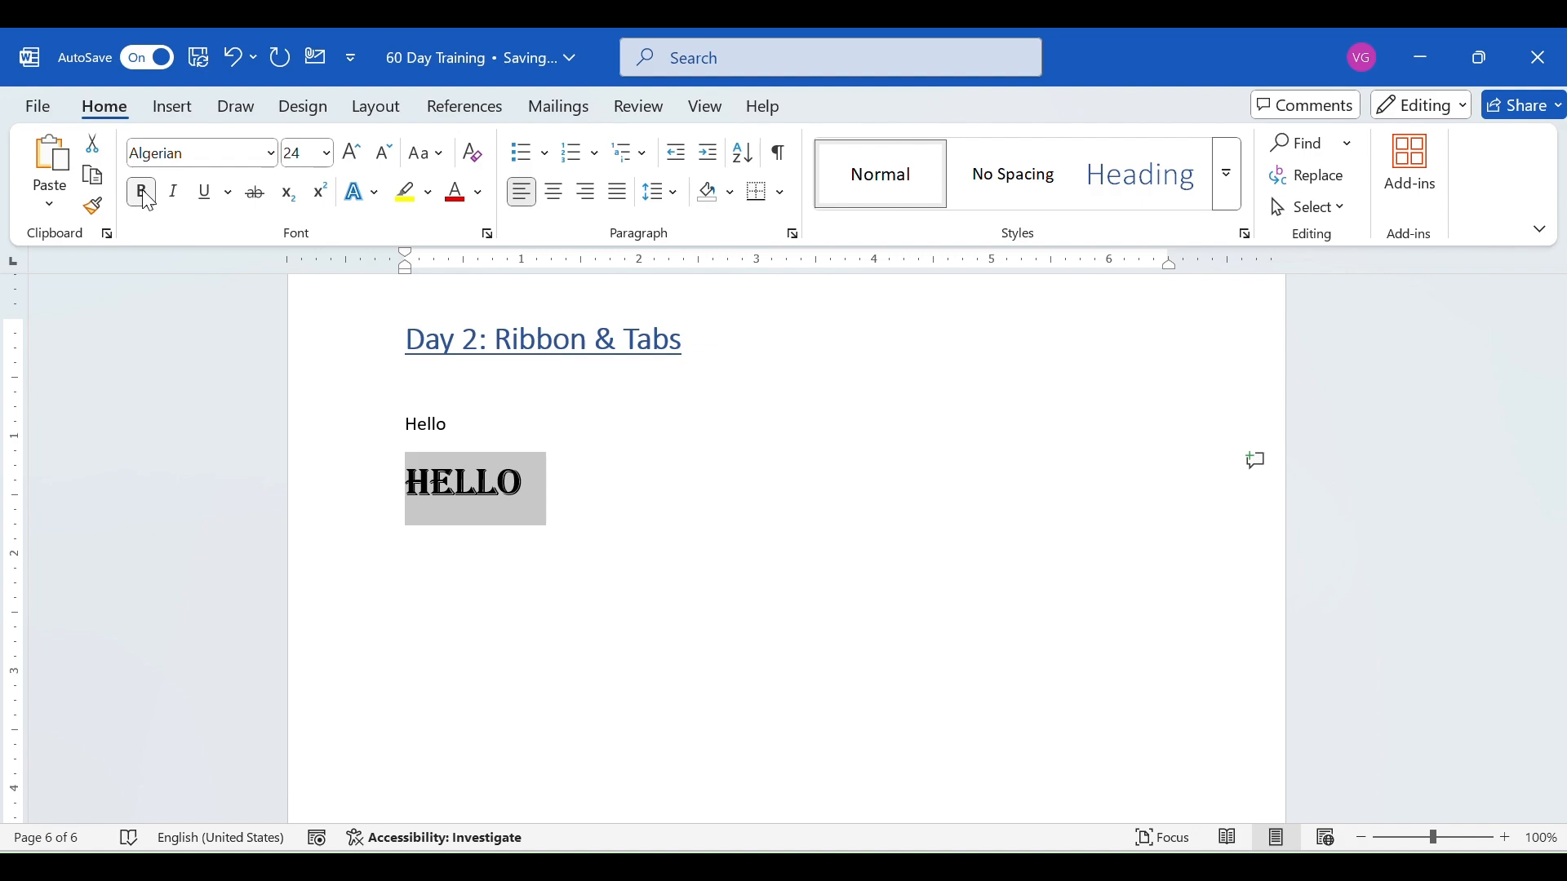
pyautogui.click(148, 200)
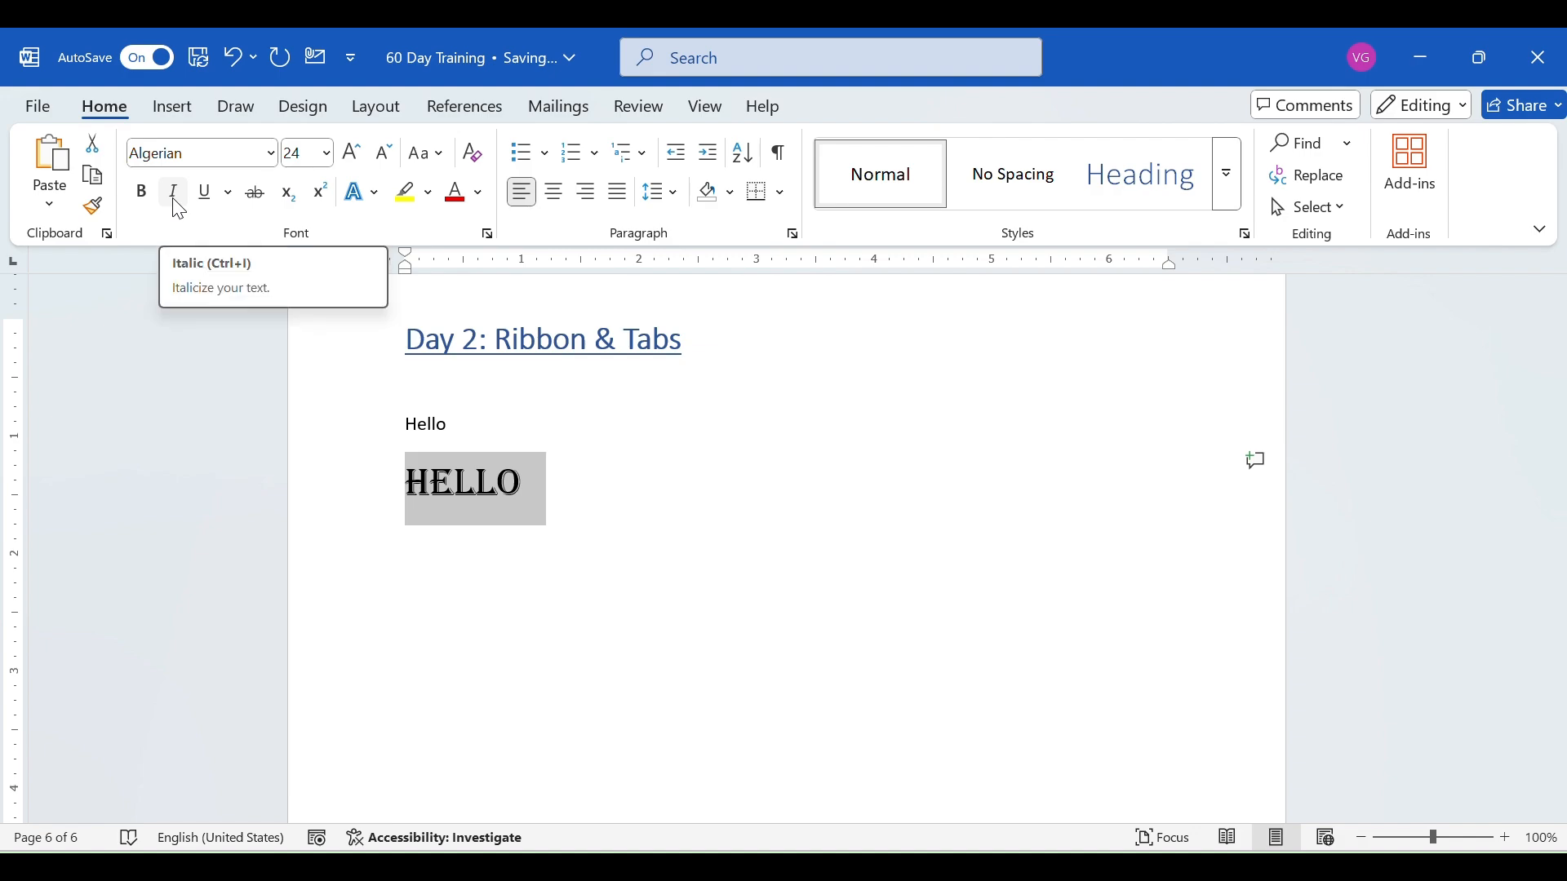
# - Italicize the second "Hello" line, and switch underlining on and off again
pyautogui.click(175, 196)
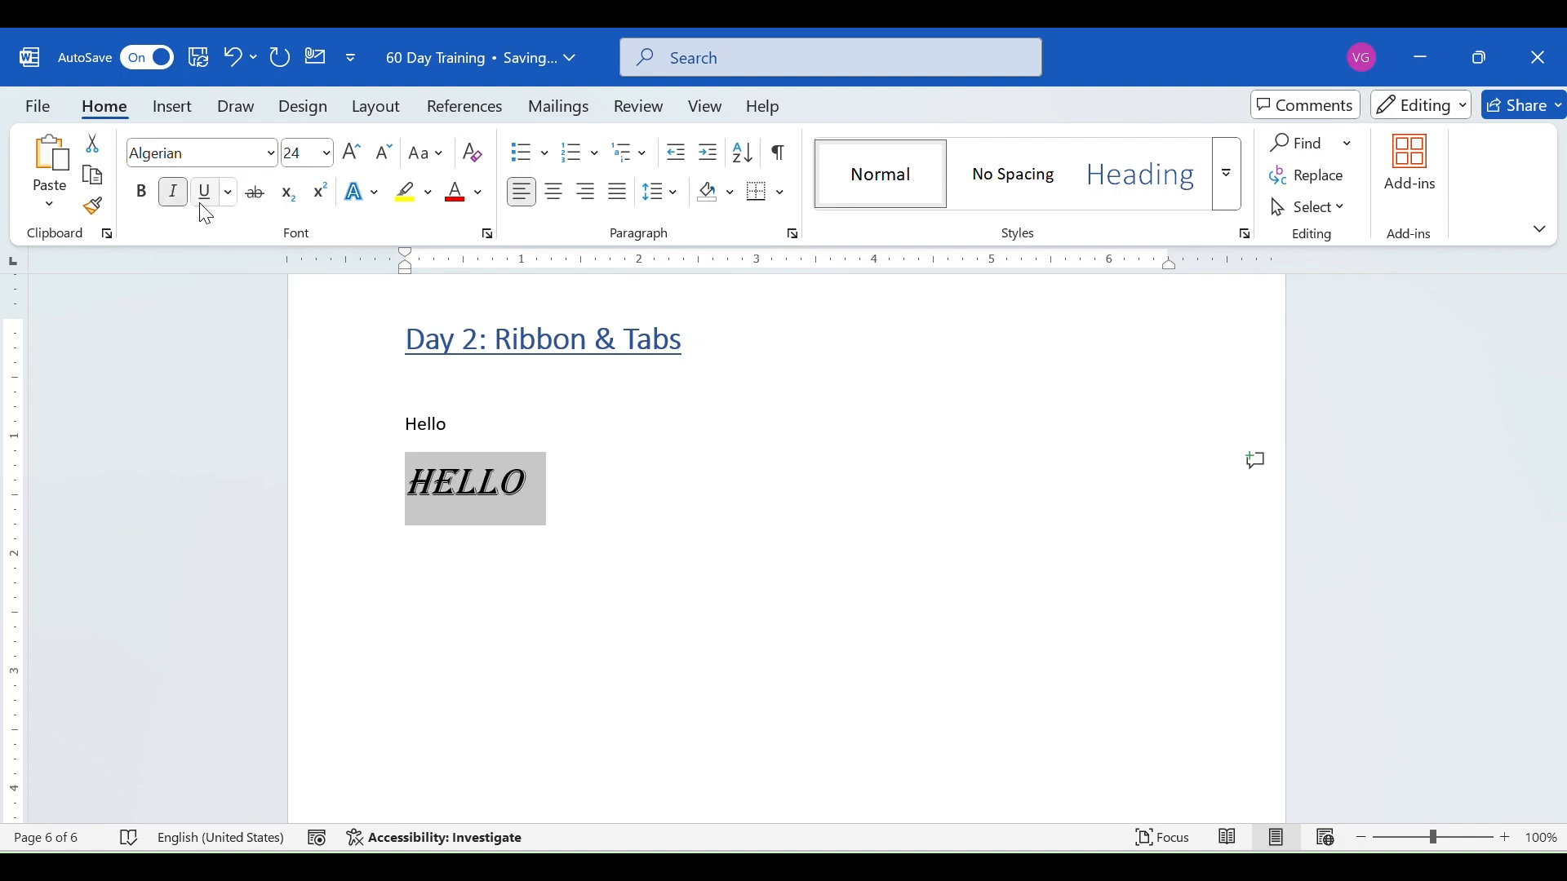
pyautogui.click(205, 211)
pyautogui.click(202, 206)
pyautogui.click(650, 70)
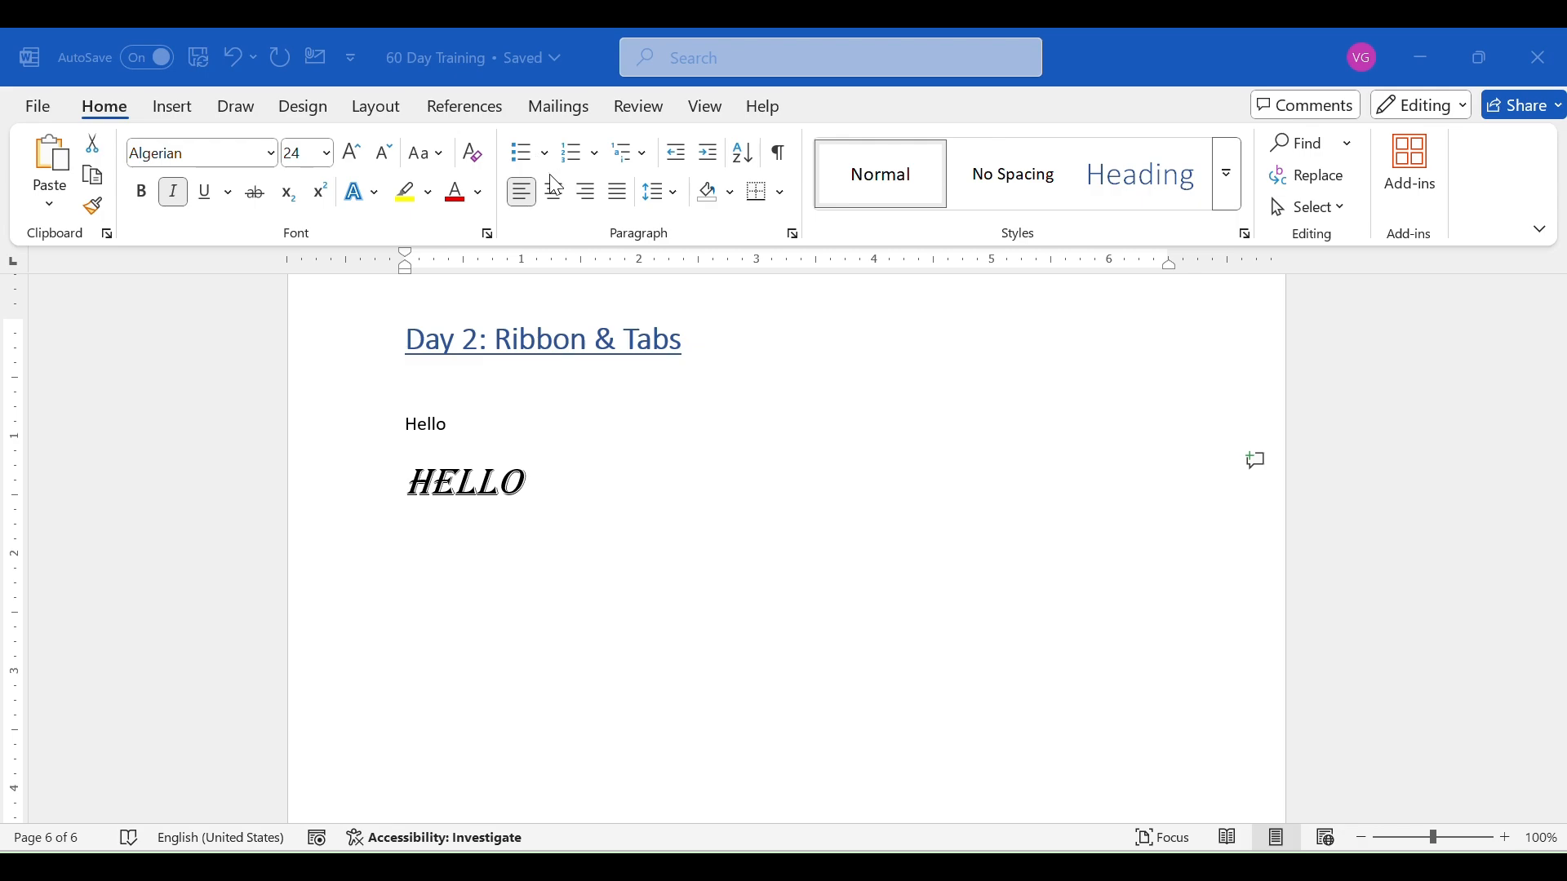
# - Examine the line spacing, shading and border options available for the second "Hello" line
pyautogui.click(651, 201)
pyautogui.click(657, 206)
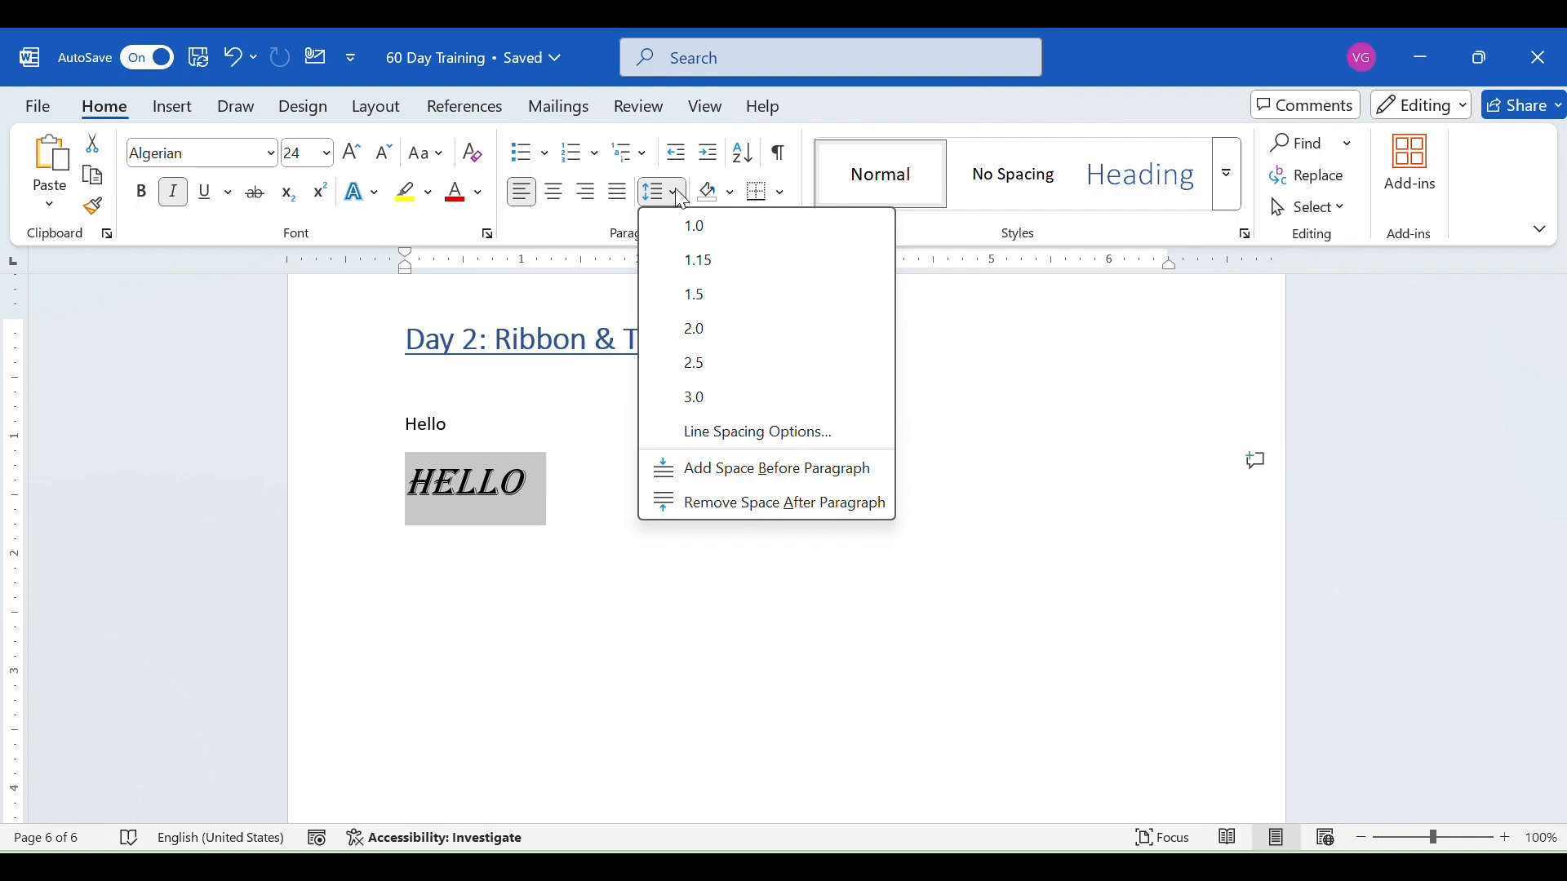
pyautogui.click(676, 191)
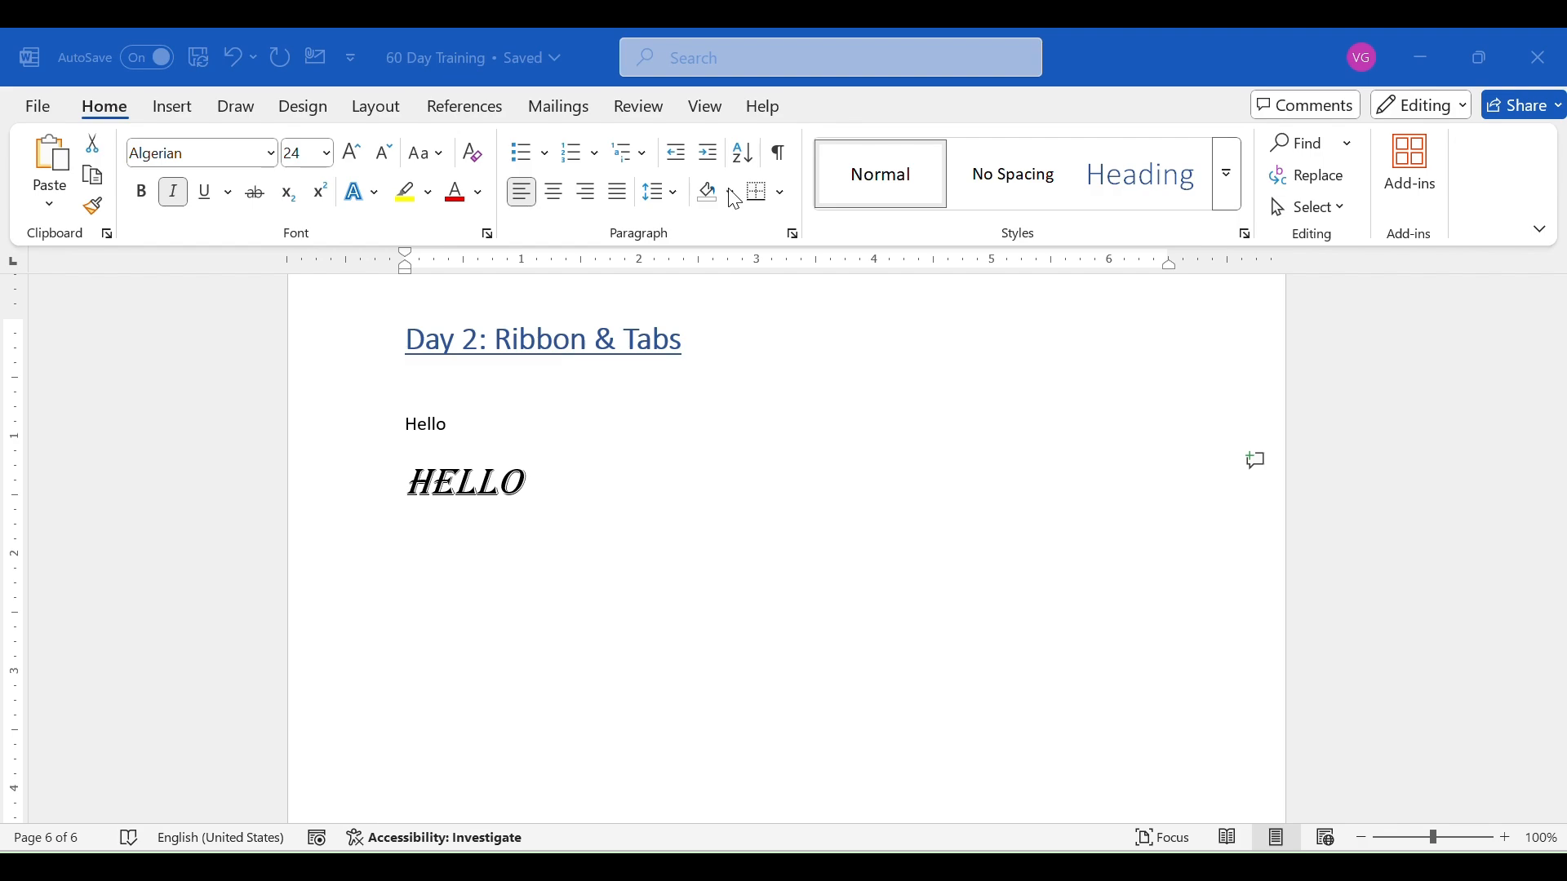
pyautogui.click(732, 194)
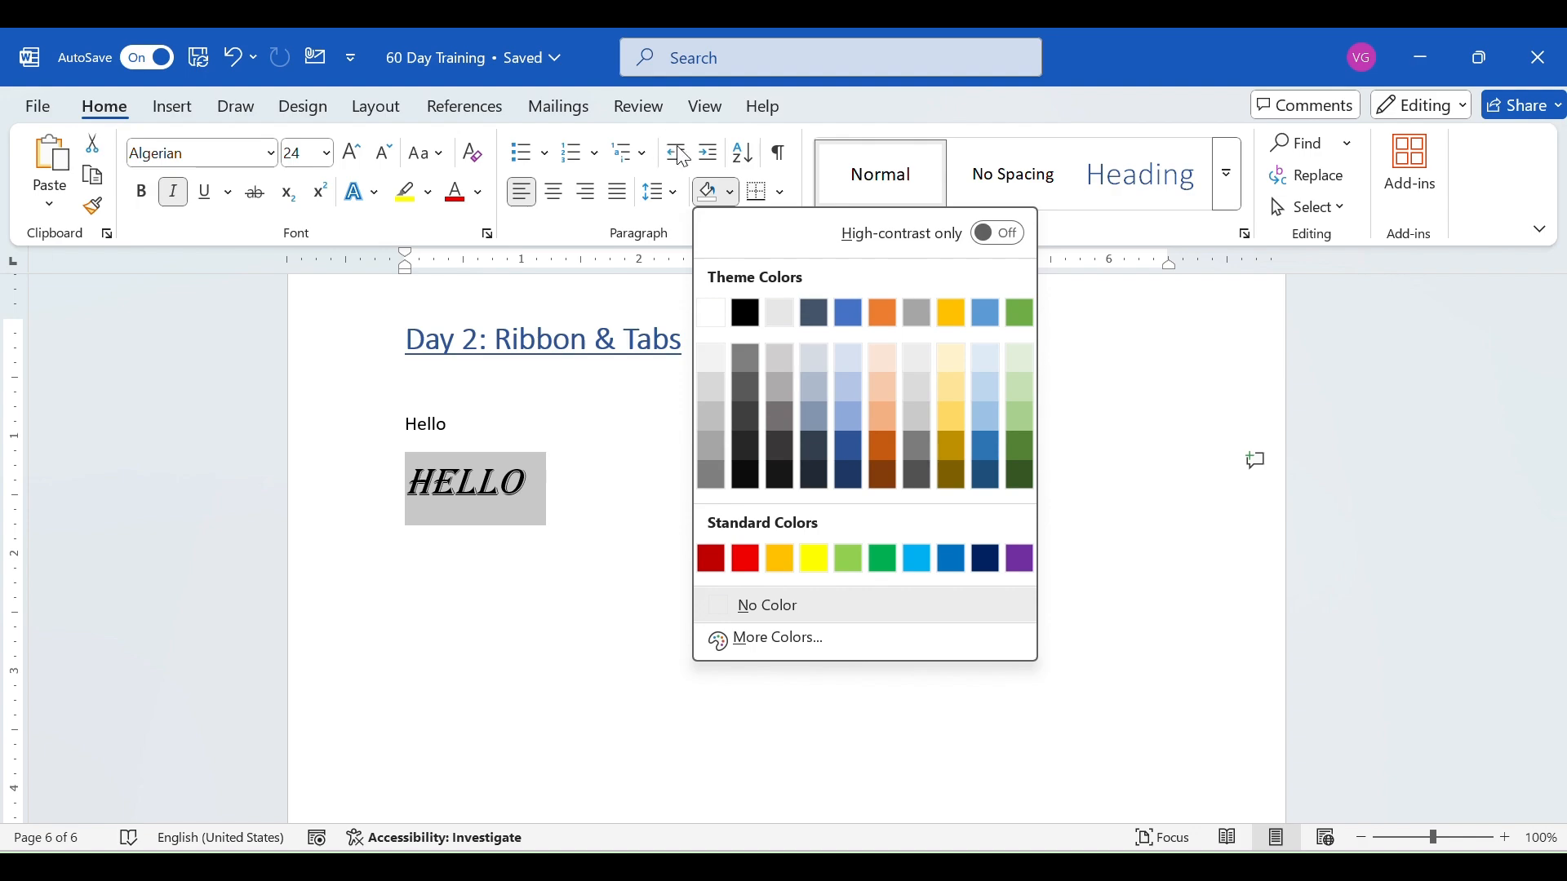
pyautogui.click(676, 264)
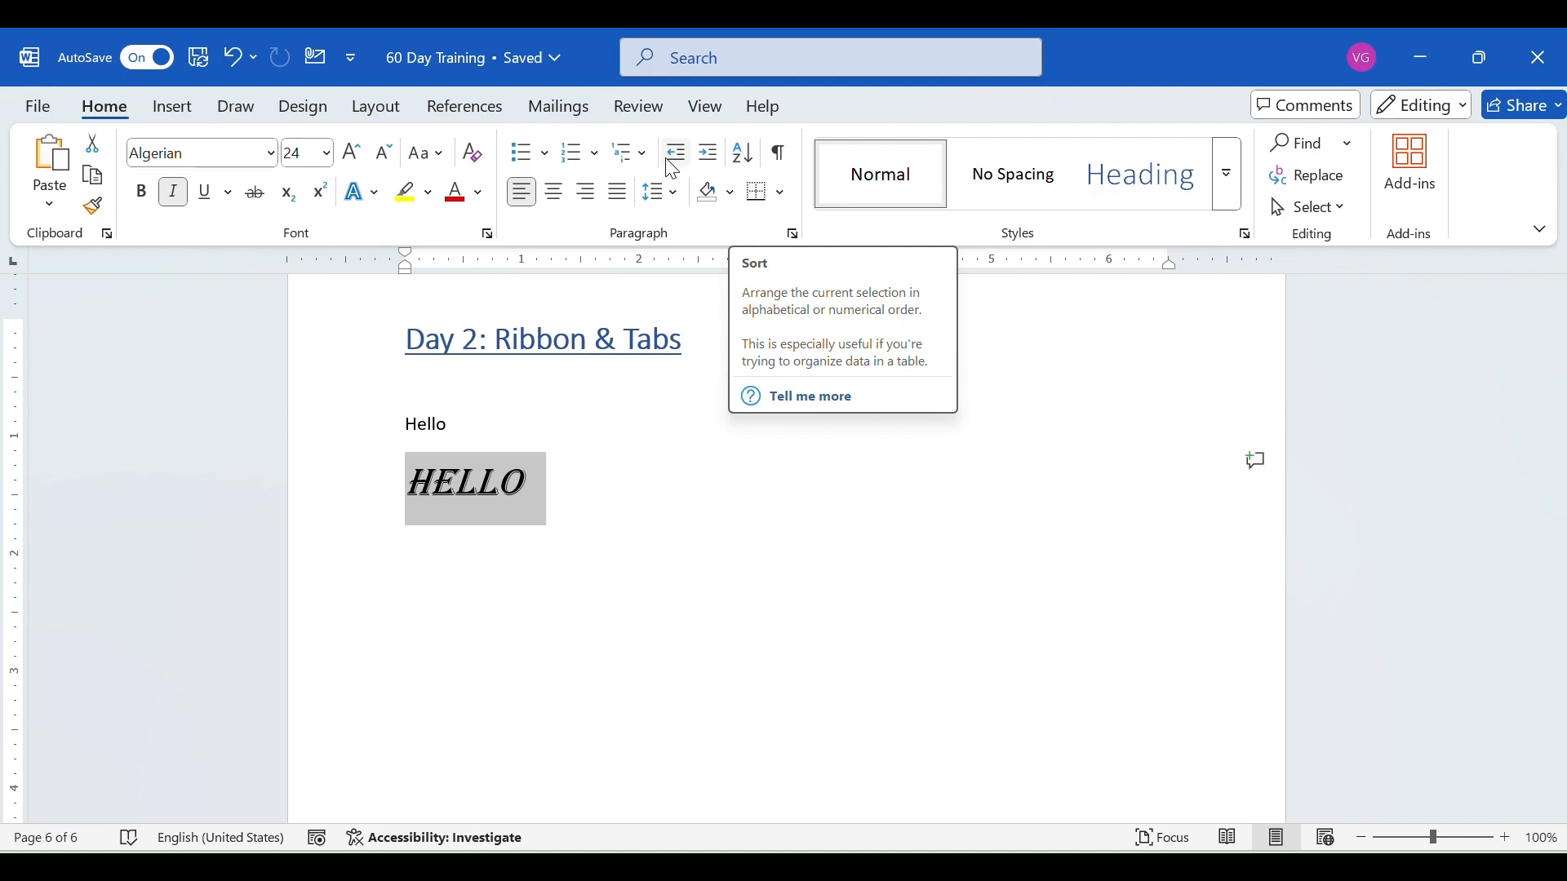
pyautogui.click(761, 200)
pyautogui.click(761, 201)
pyautogui.click(784, 196)
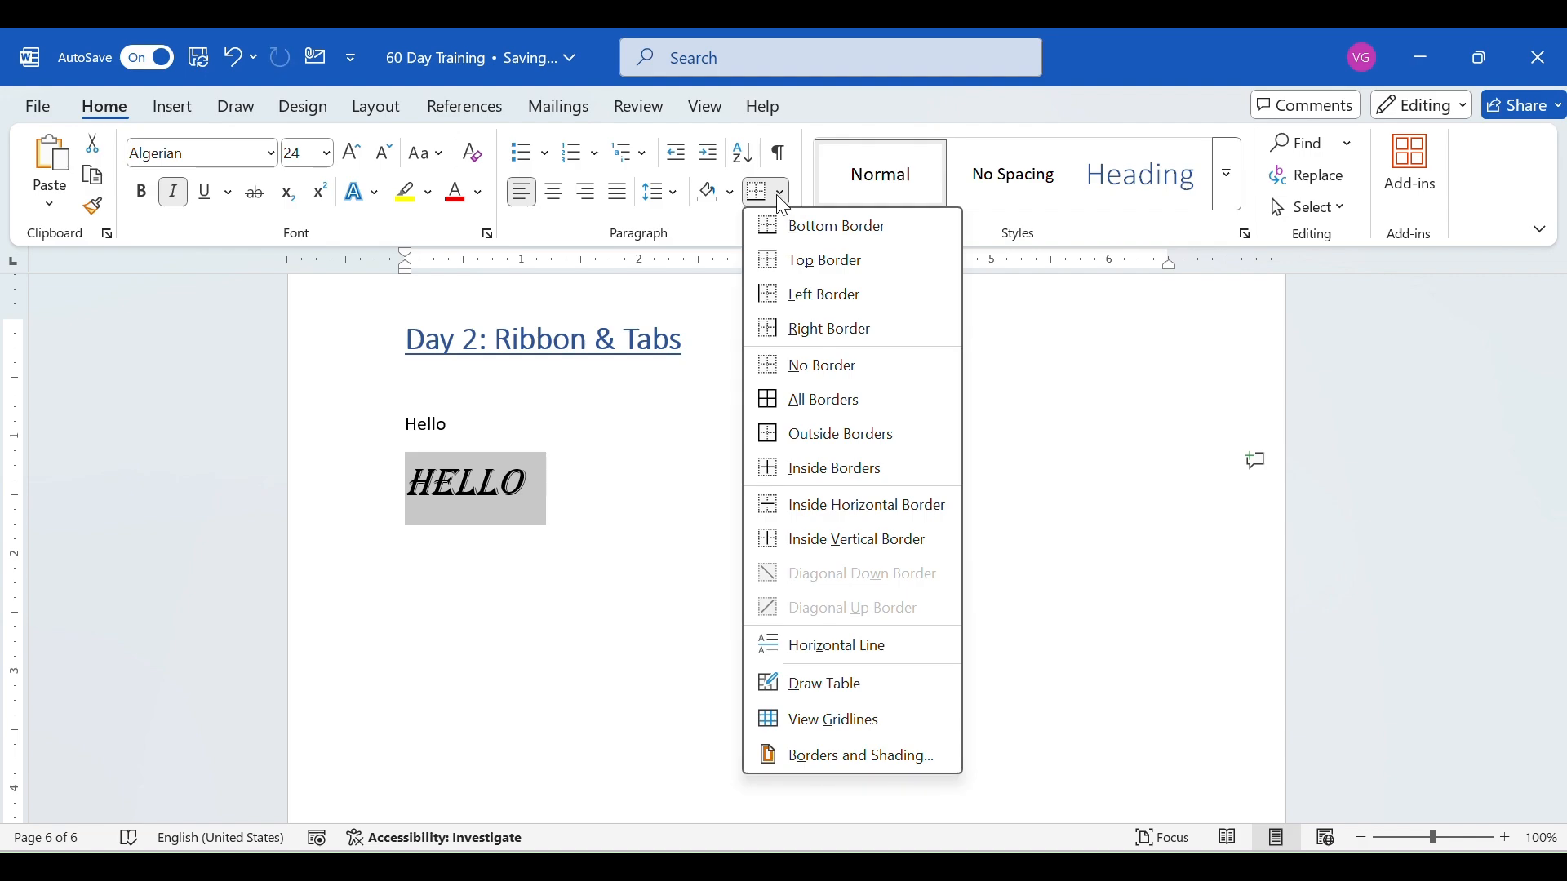
# - Add the line "Hello my name is IHM" below the second "Hello" line
pyautogui.click(781, 202)
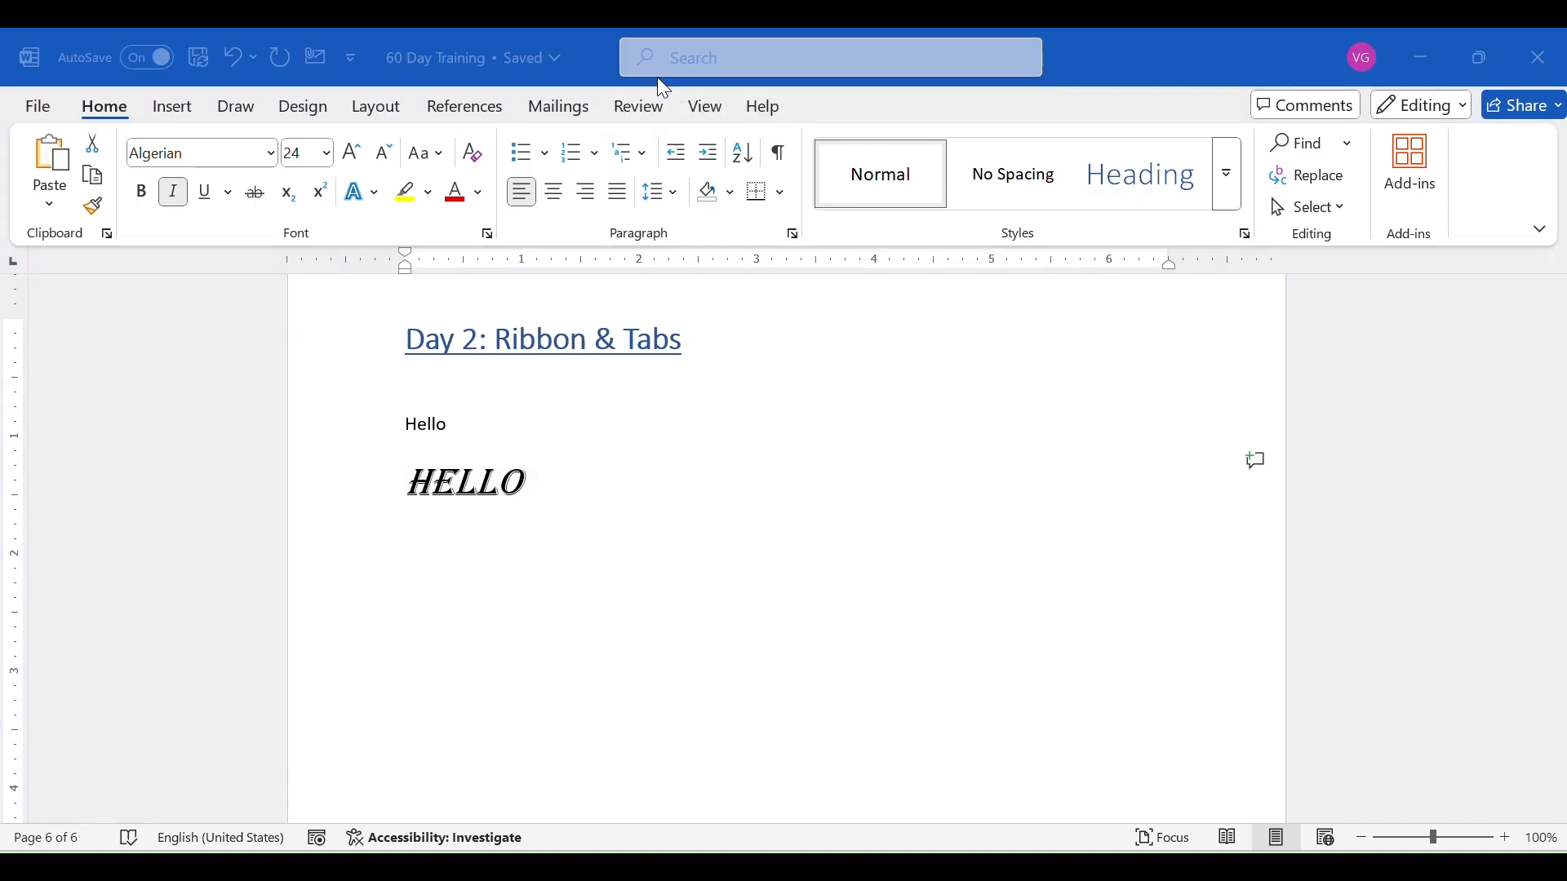
pyautogui.click(454, 569)
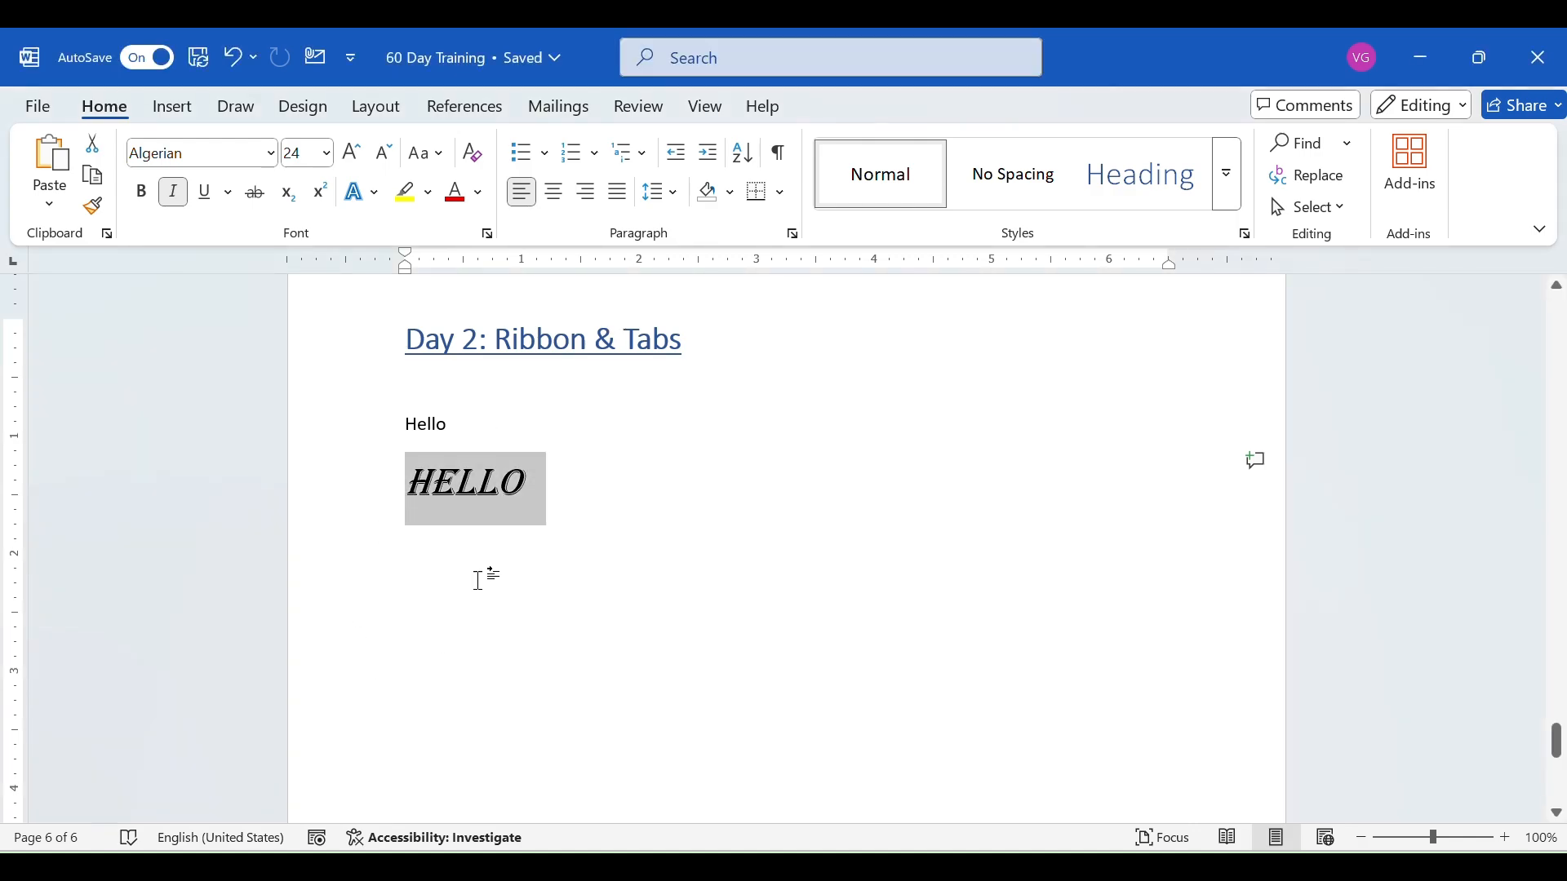
pyautogui.click(480, 577)
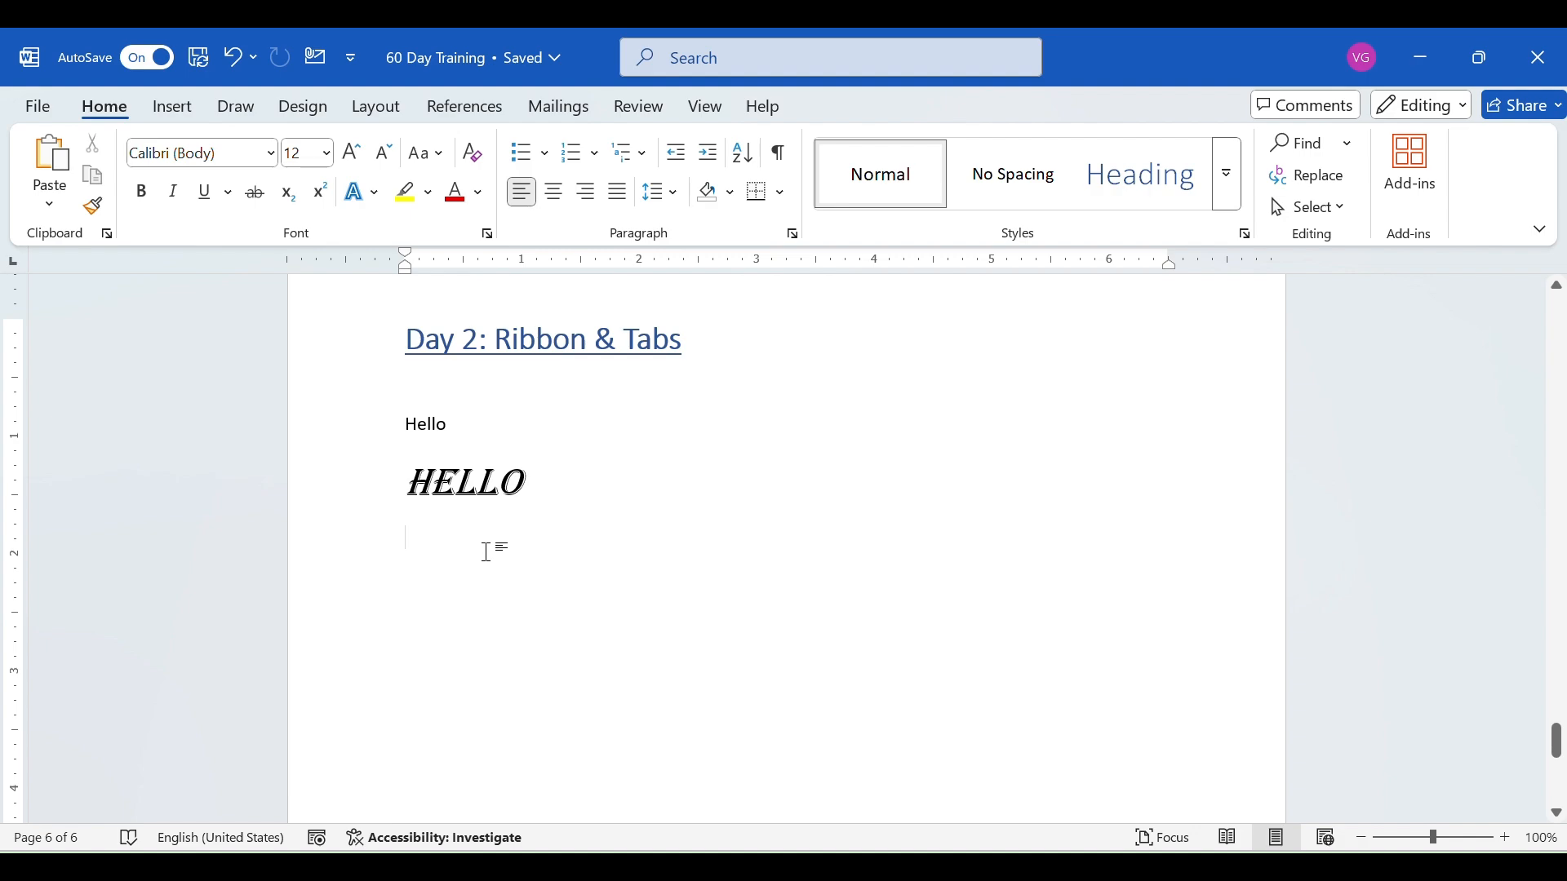
pyautogui.write('Hello ')
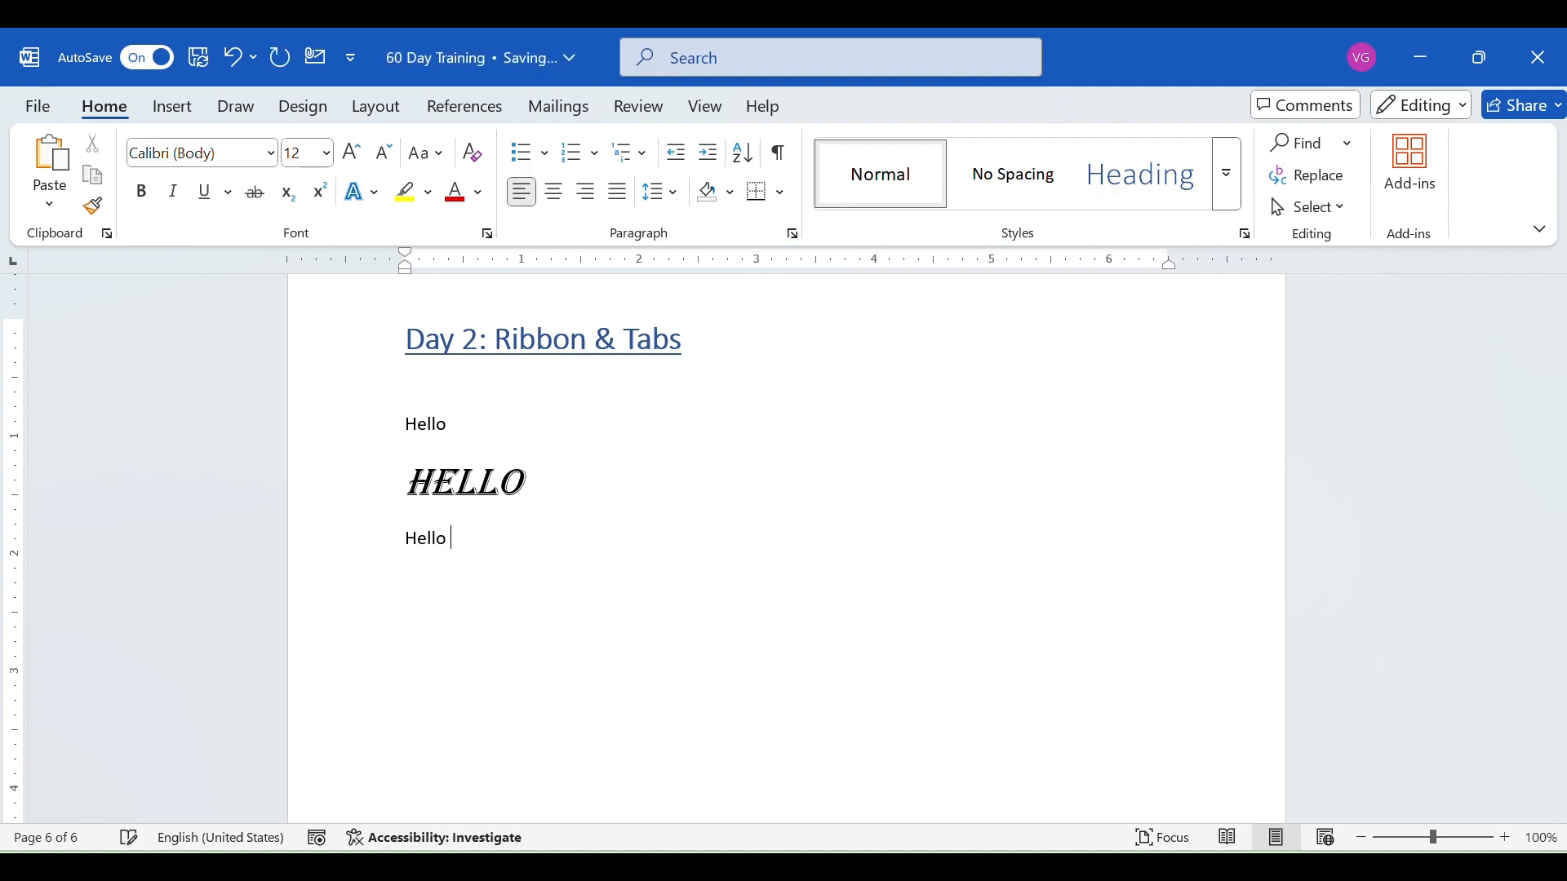
pyautogui.write('My name is IHM')
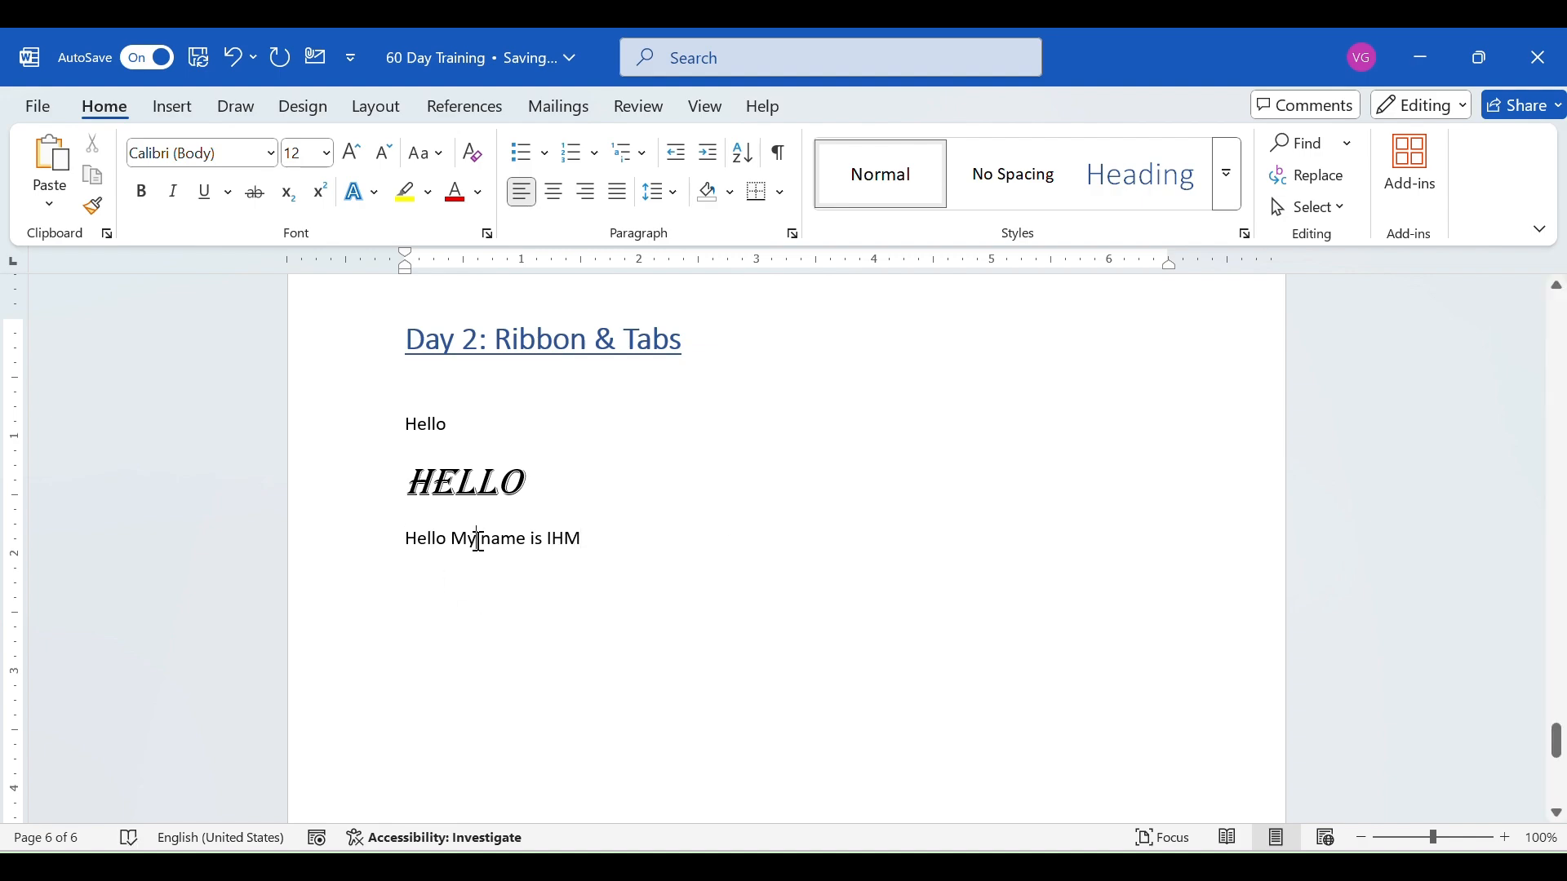
pyautogui.write('m')
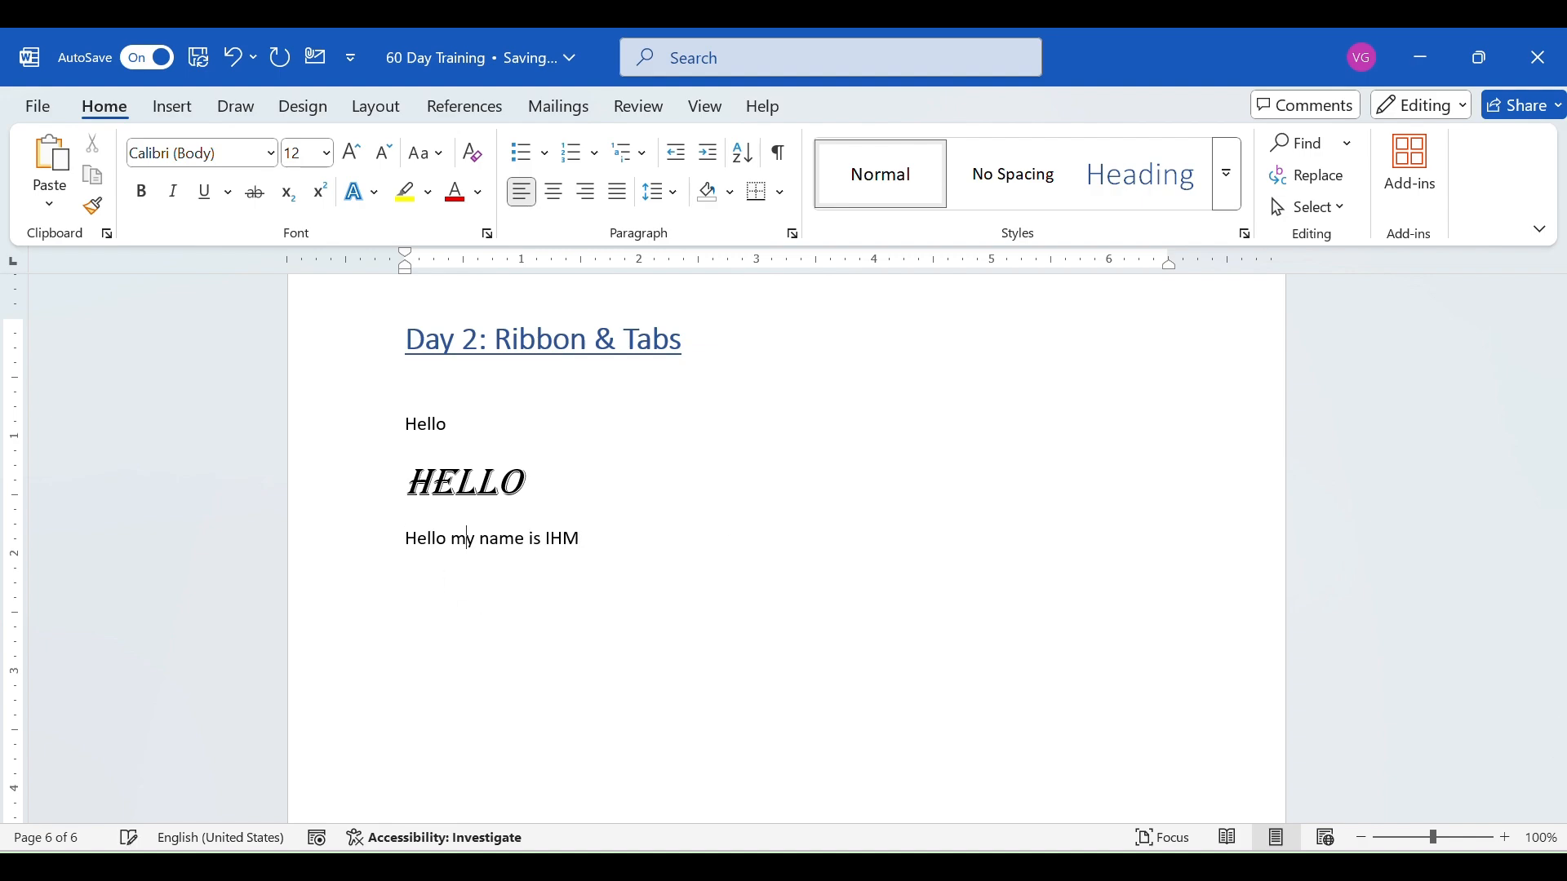
# - Add a new line reading "I am giving a 60 Day Training" under the "Hello my name is IHM" line
pyautogui.click(585, 537)
pyautogui.press('Return')
pyautogui.write('I am giving a 60 Day TrAIN')
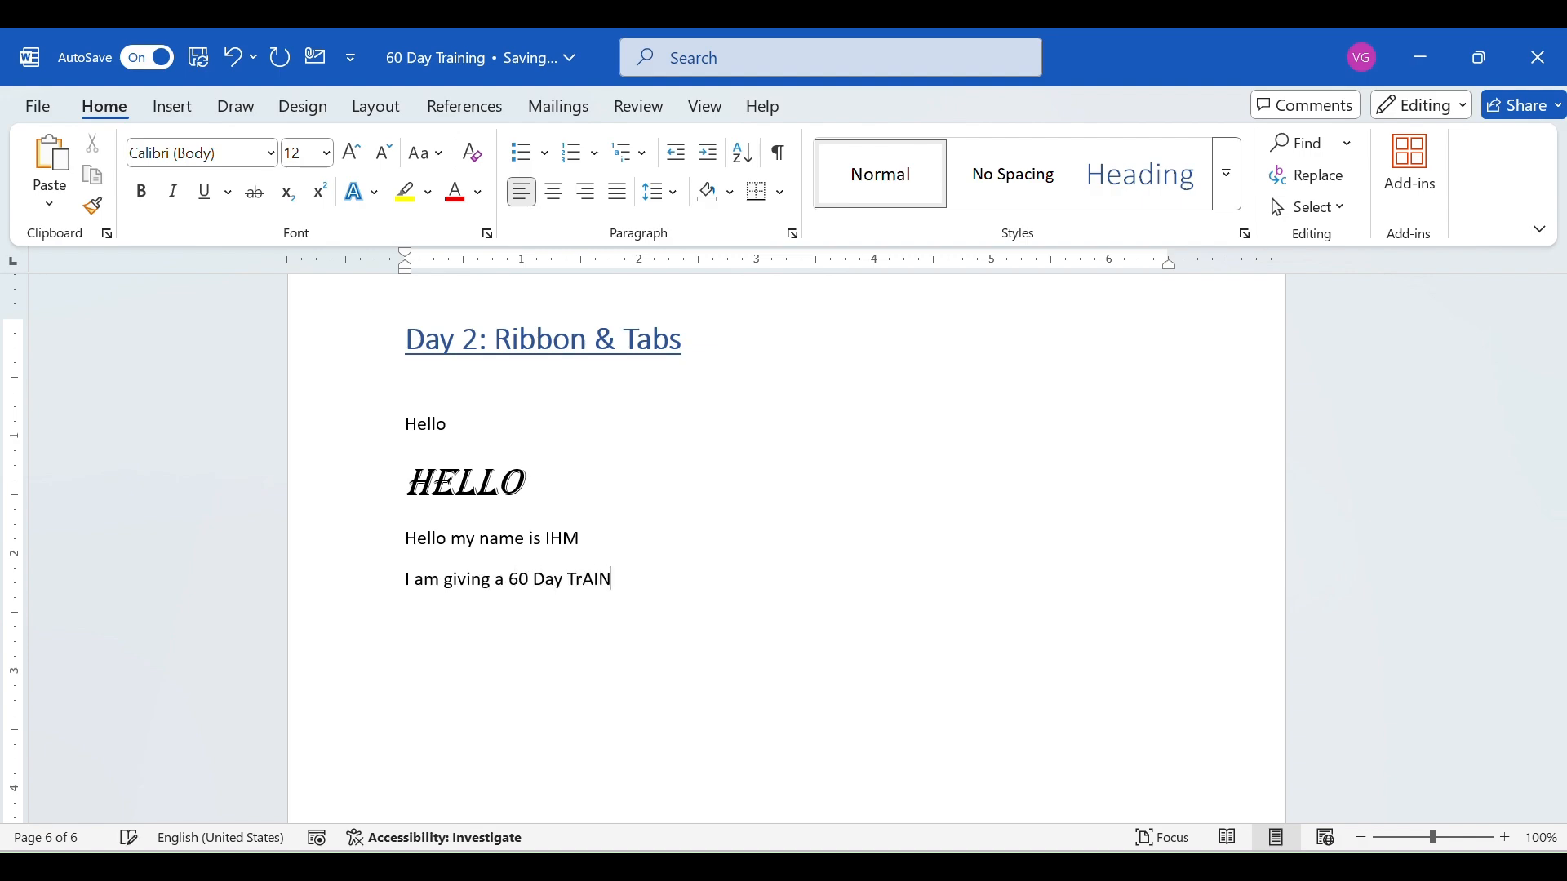
pyautogui.press('BackSpace')
pyautogui.press('BackSpace')
pyautogui.write('aining')
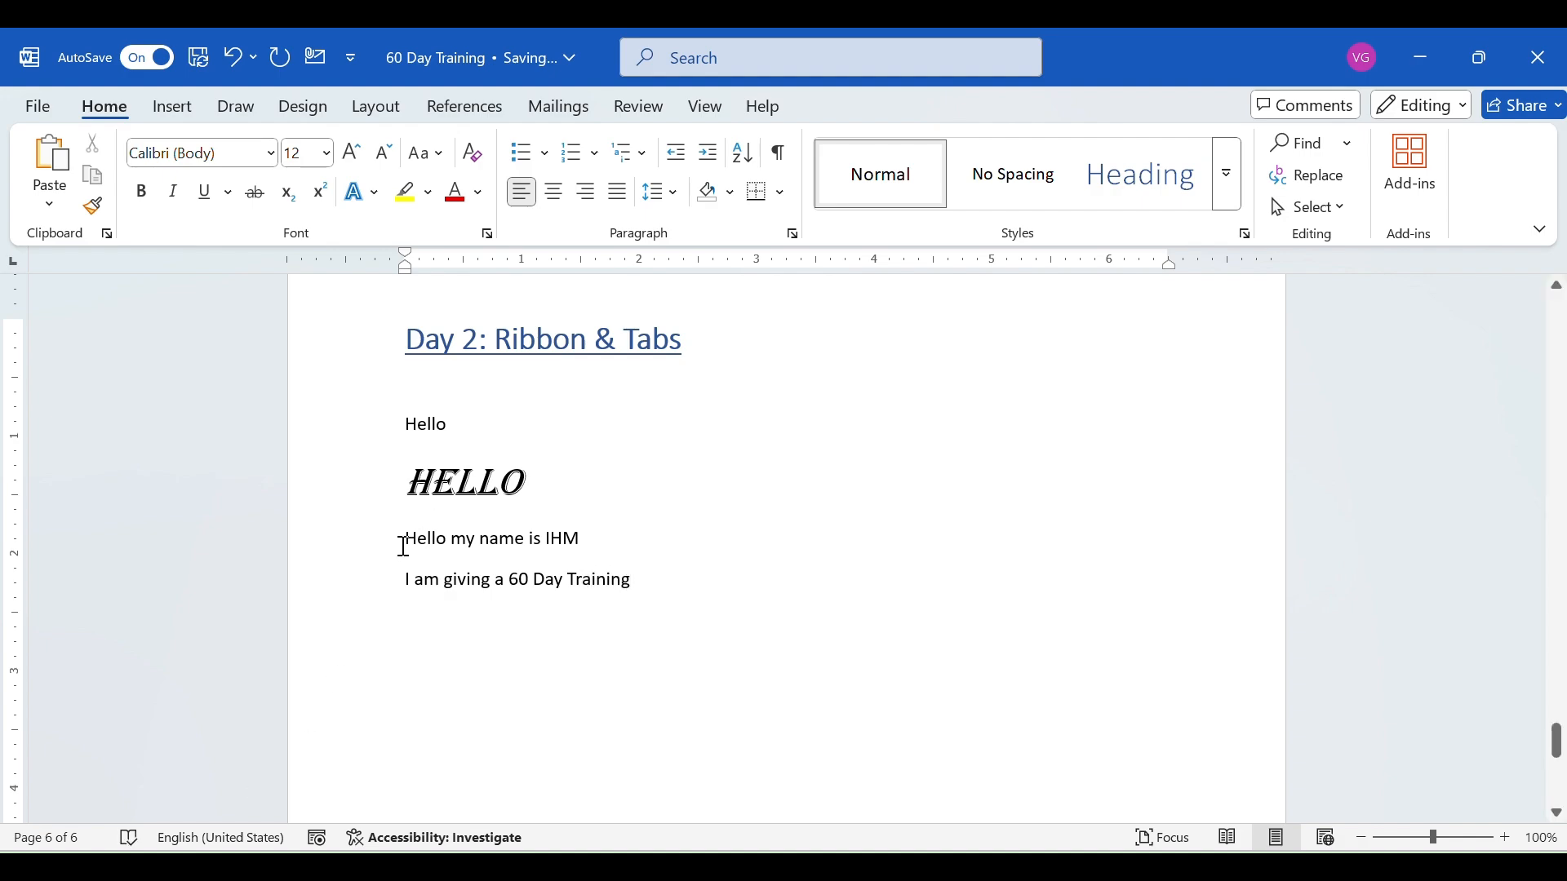
# - Try solid round bullets and hollow circle bullets on the two sentence lines
pyautogui.moveTo(408, 537); pyautogui.dragTo(637, 586)
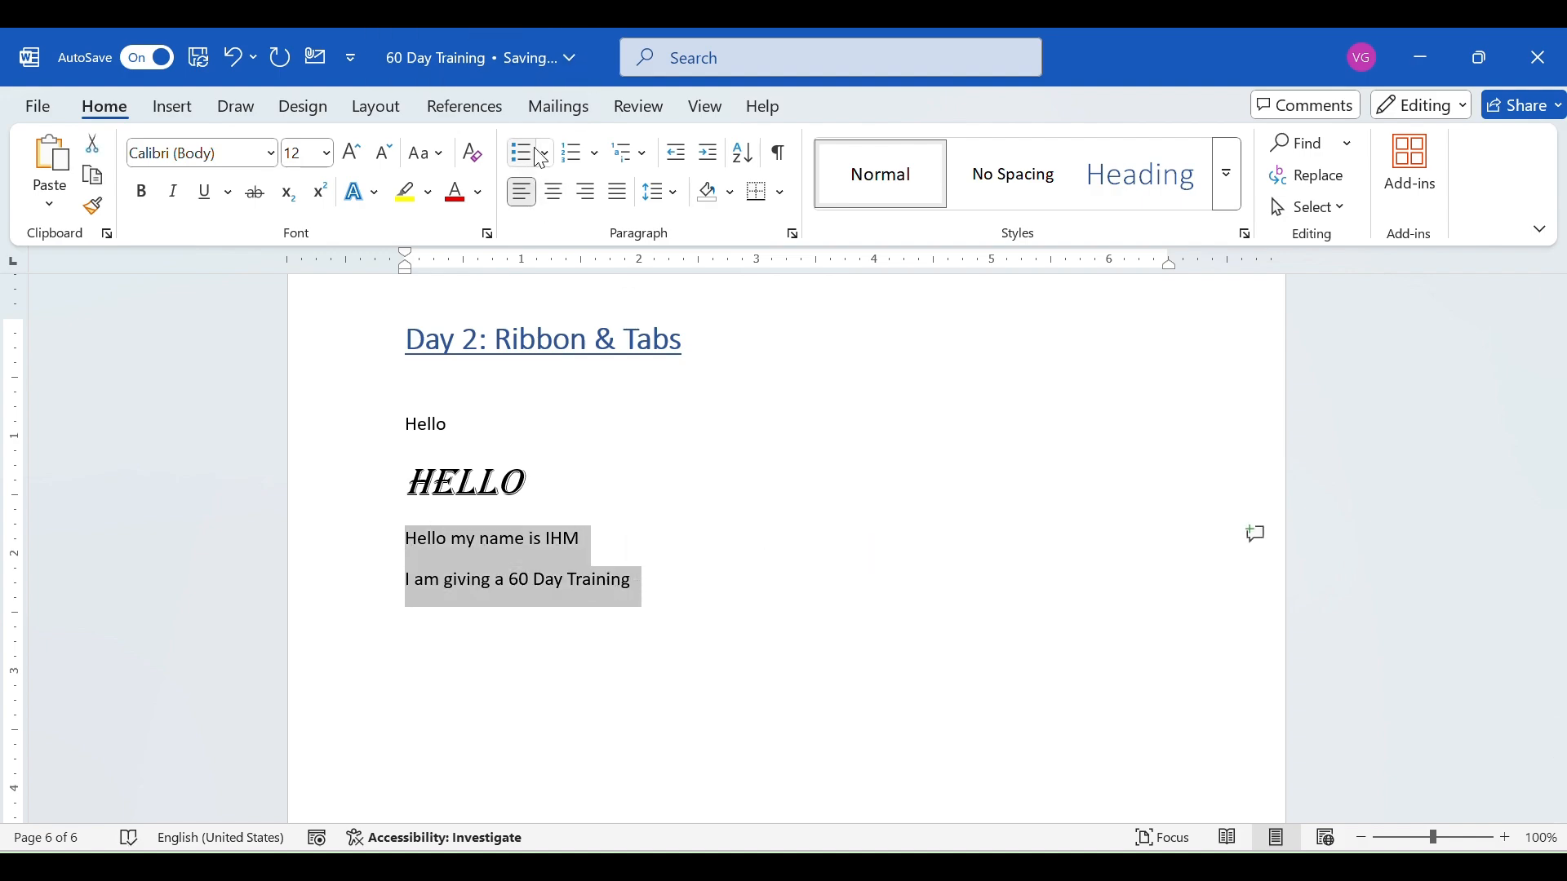
pyautogui.click(542, 155)
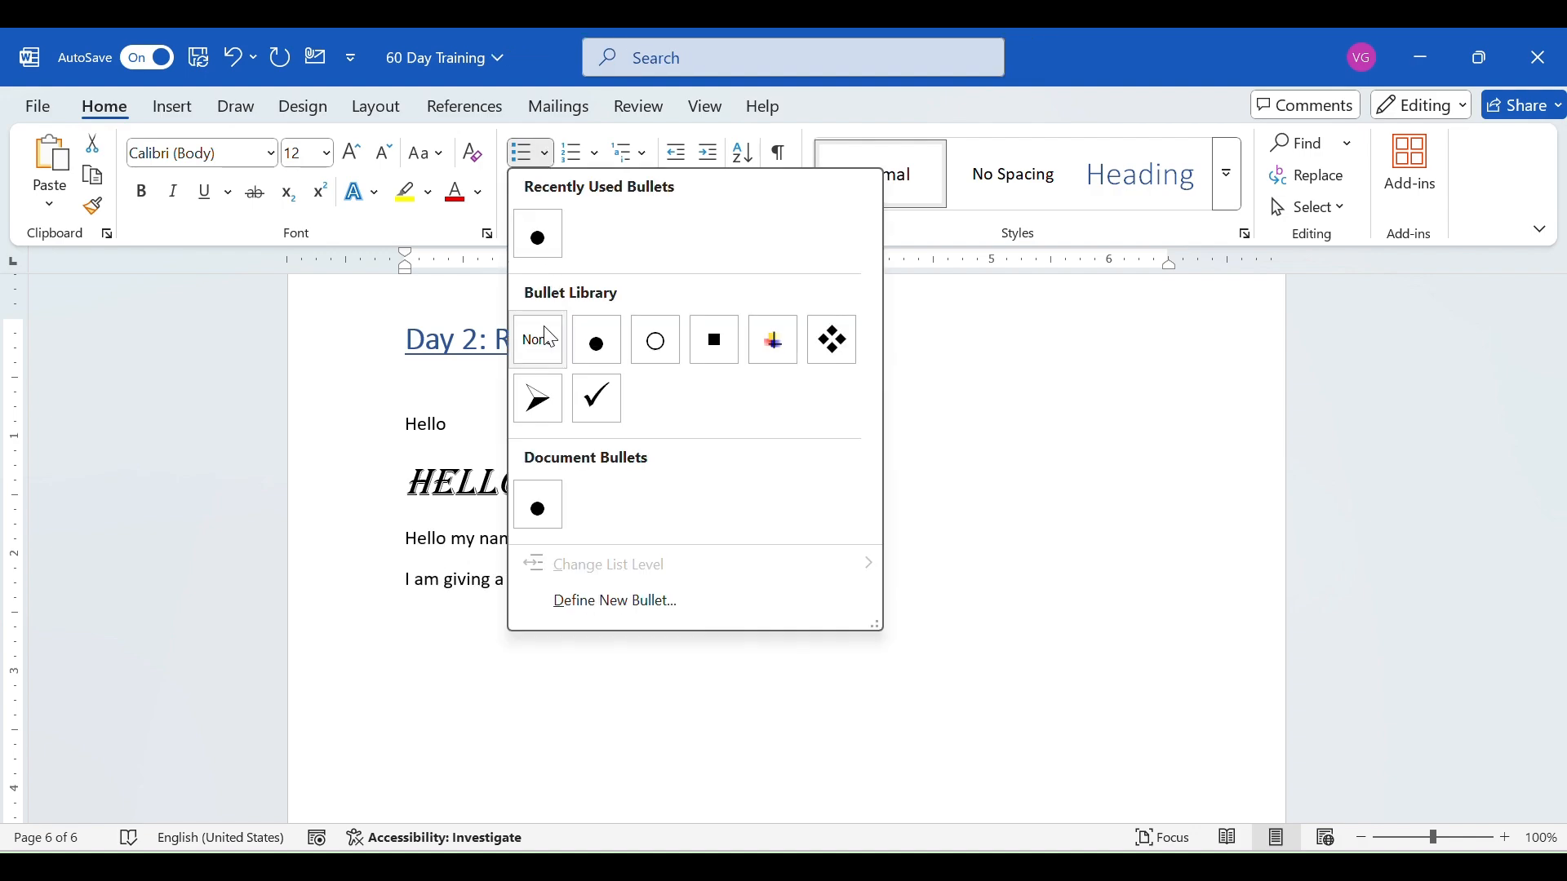
pyautogui.click(596, 349)
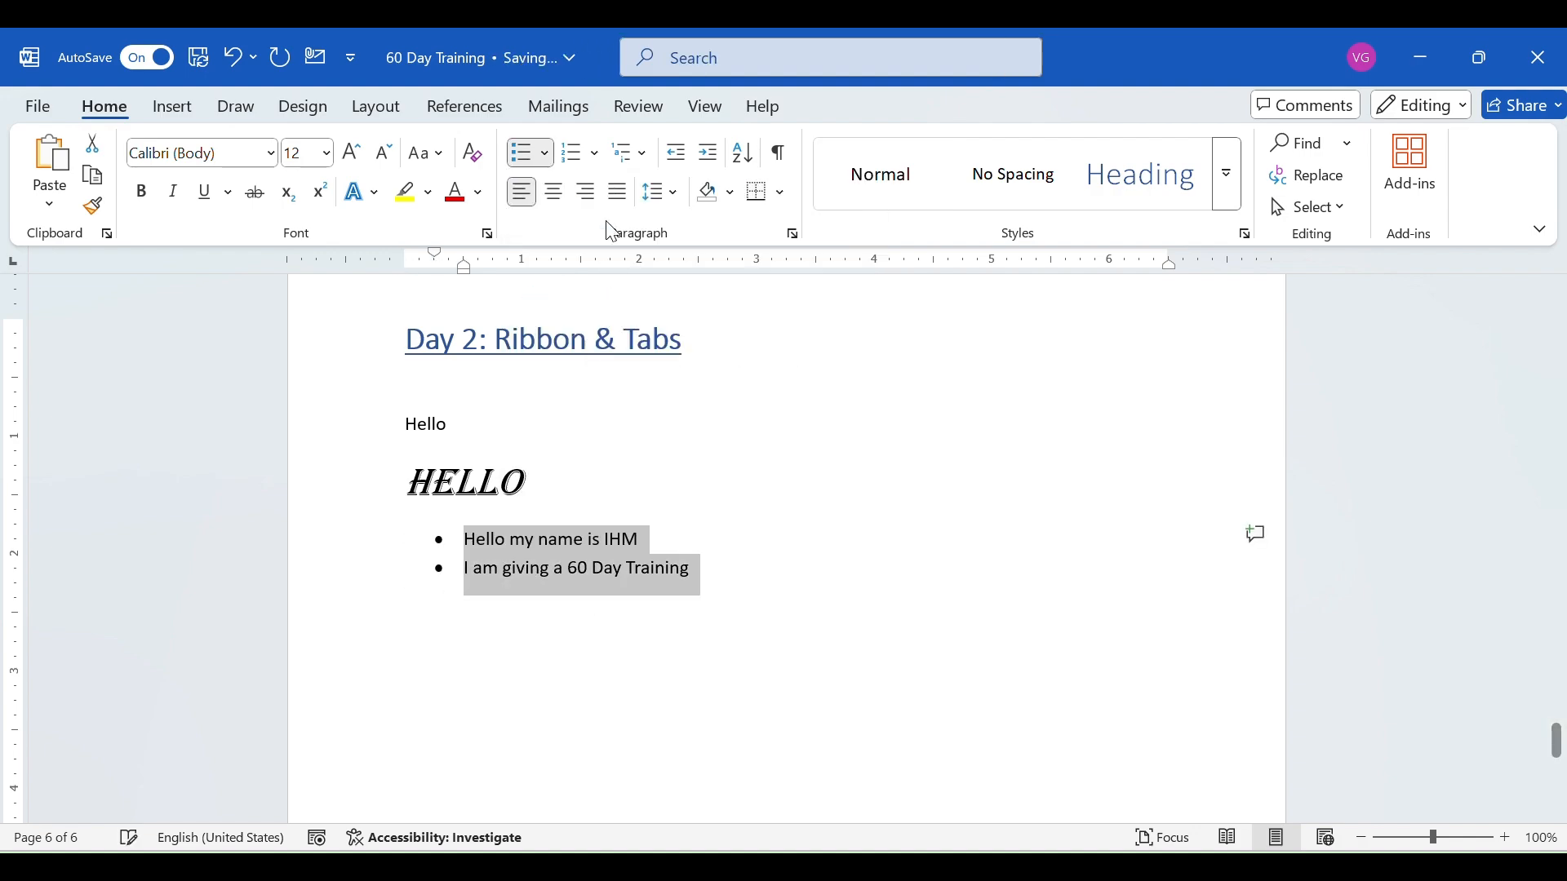
pyautogui.click(545, 154)
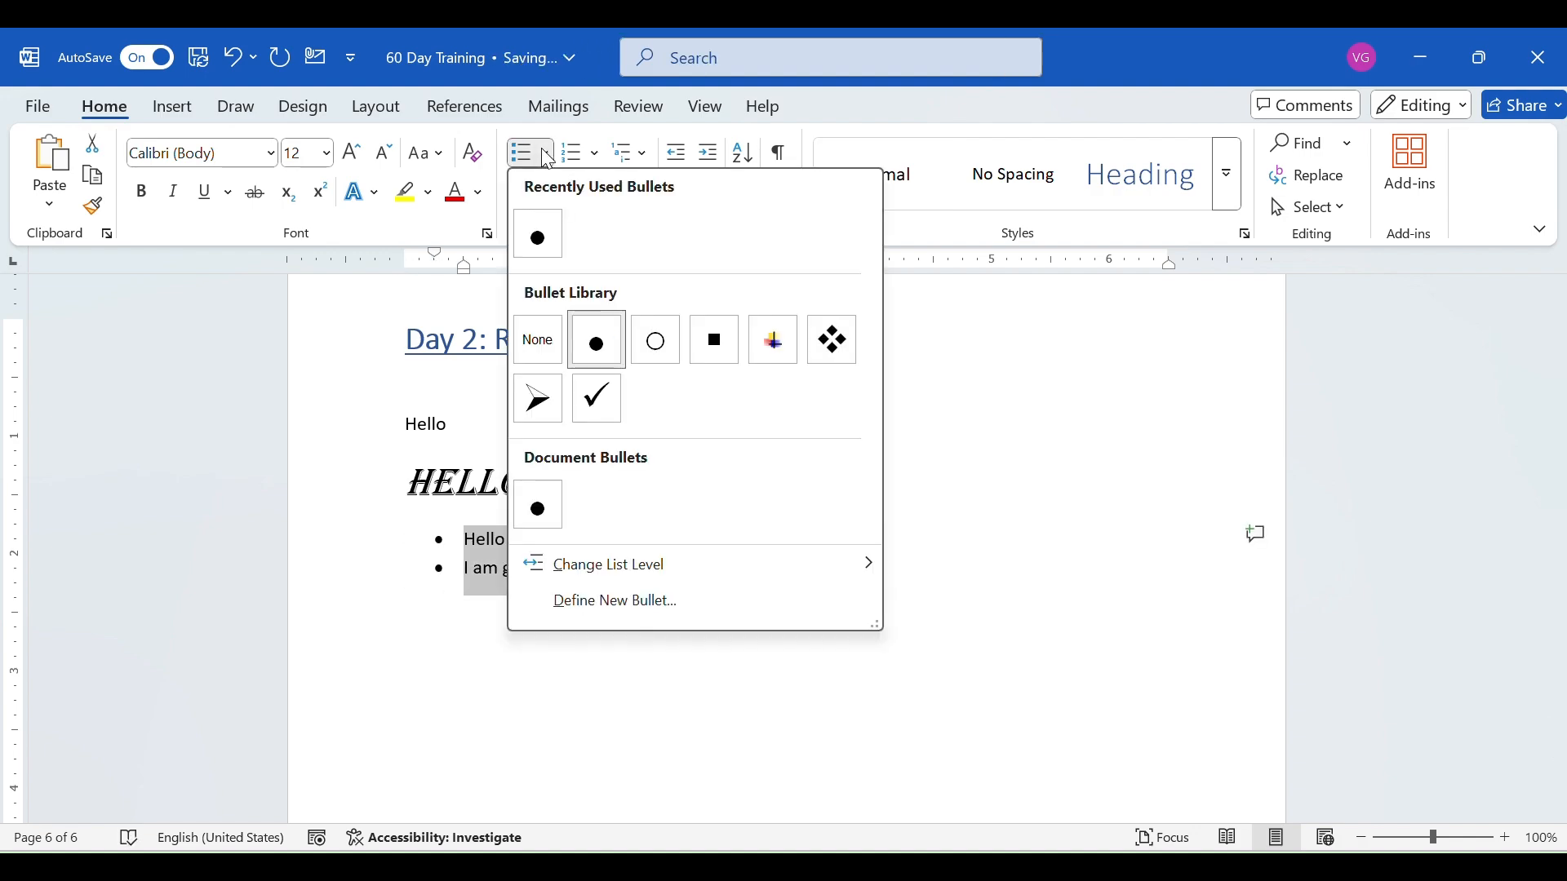
pyautogui.click(657, 350)
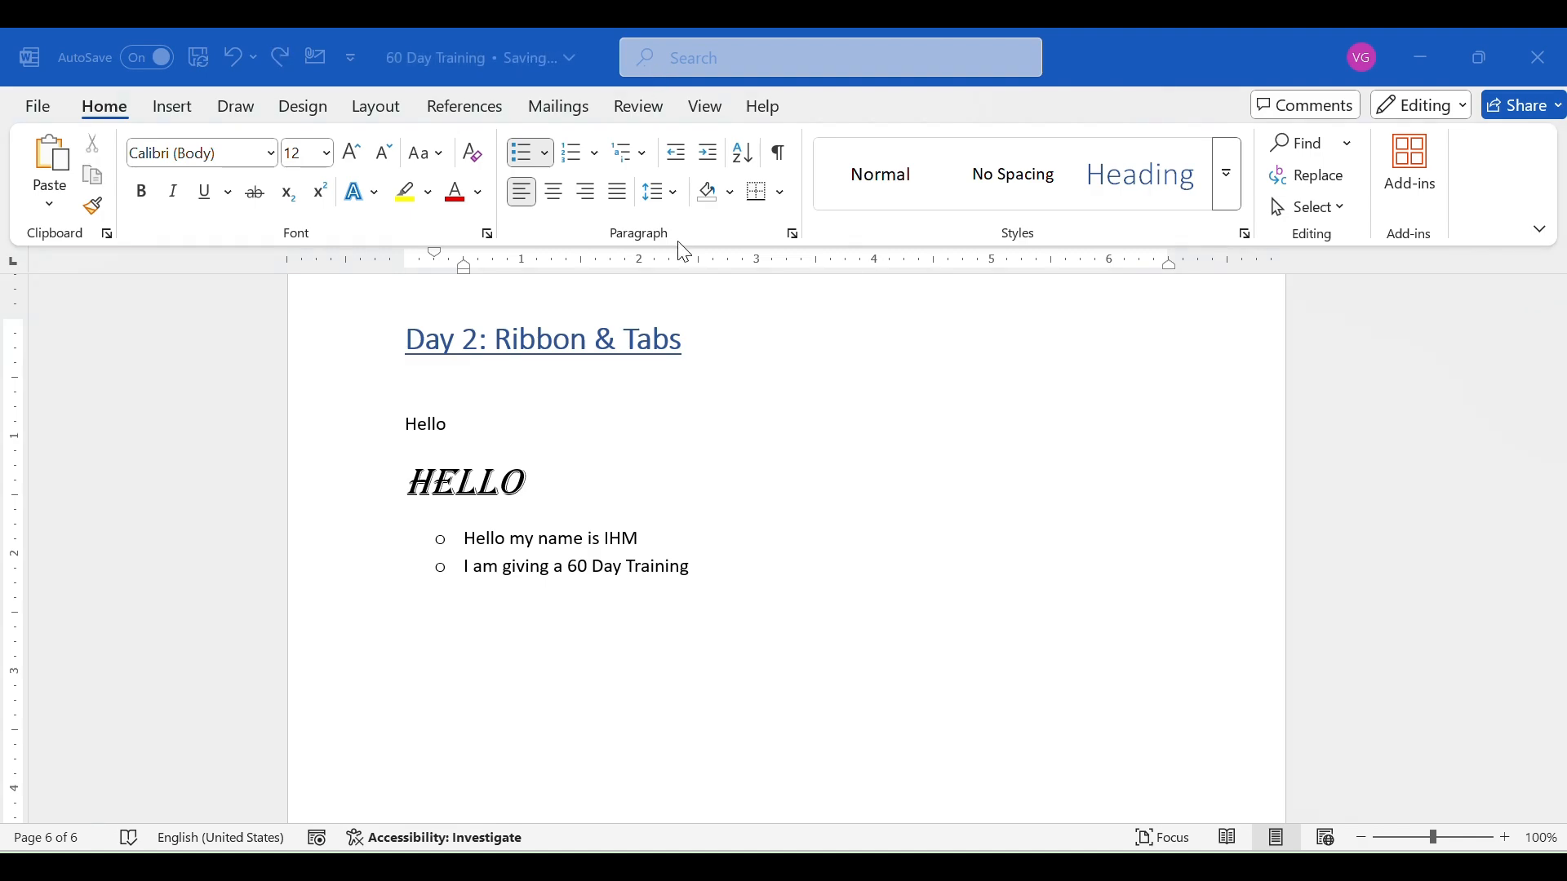
pyautogui.click(699, 575)
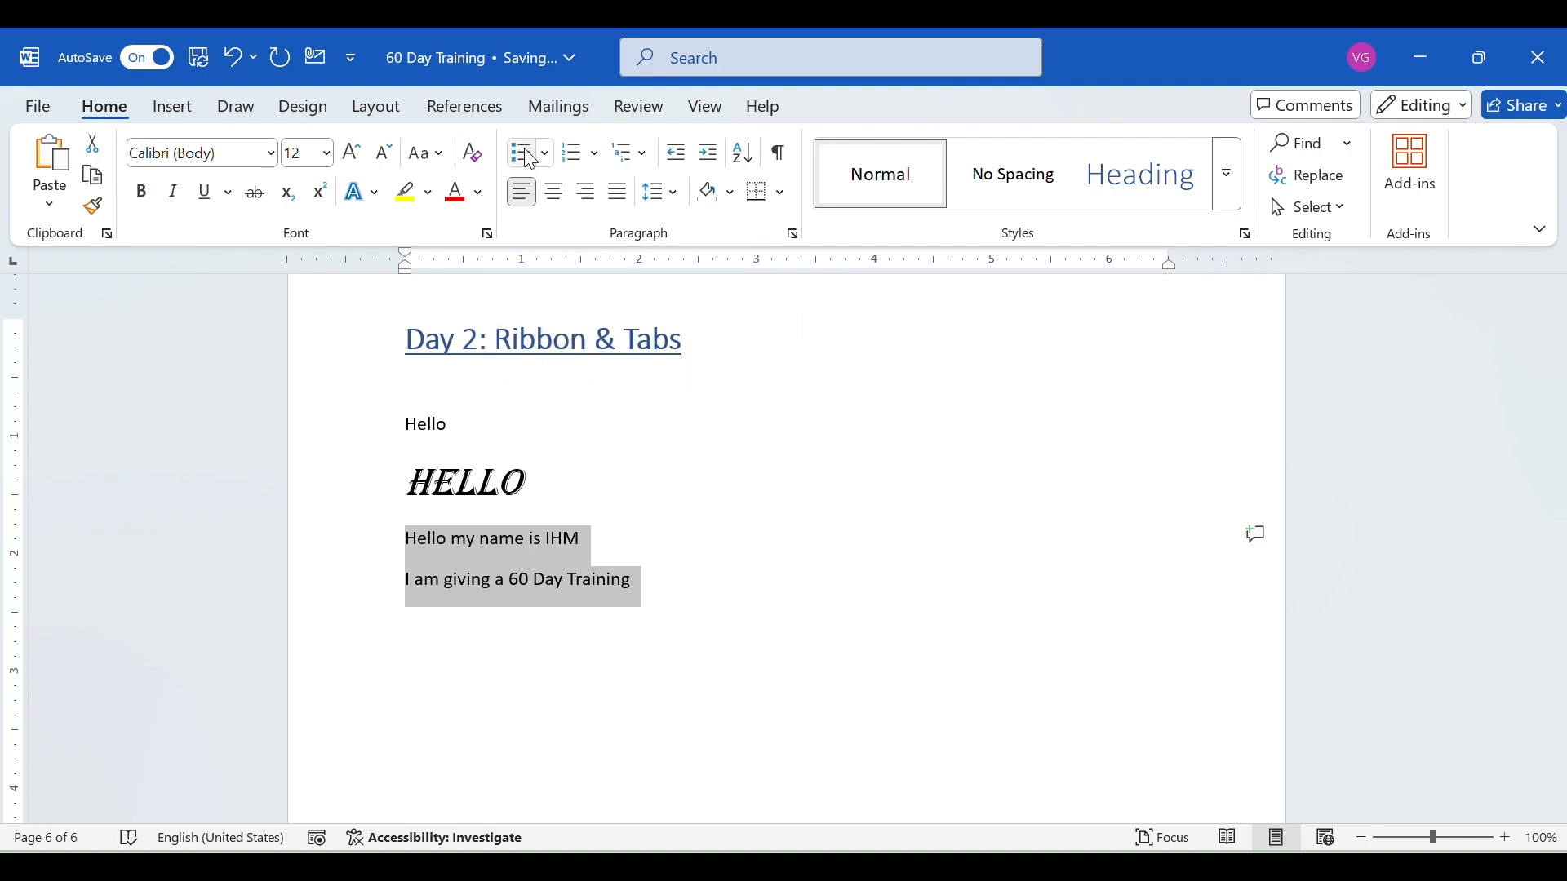
# - Switch numbering on and off for the two sentence lines and examine the multilevel list styles
pyautogui.click(573, 163)
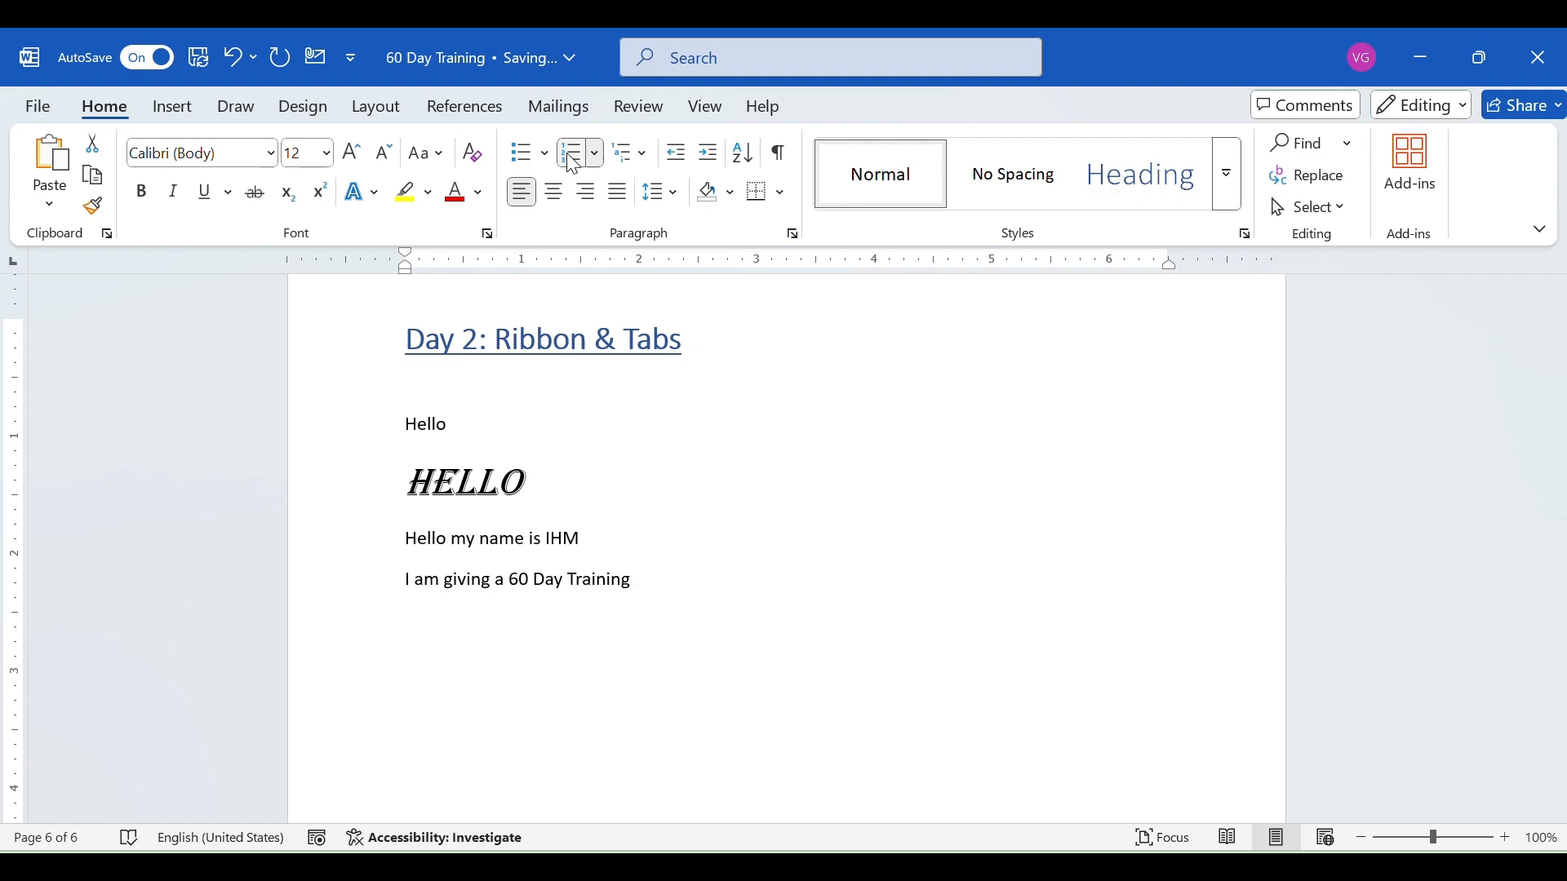
pyautogui.click(572, 162)
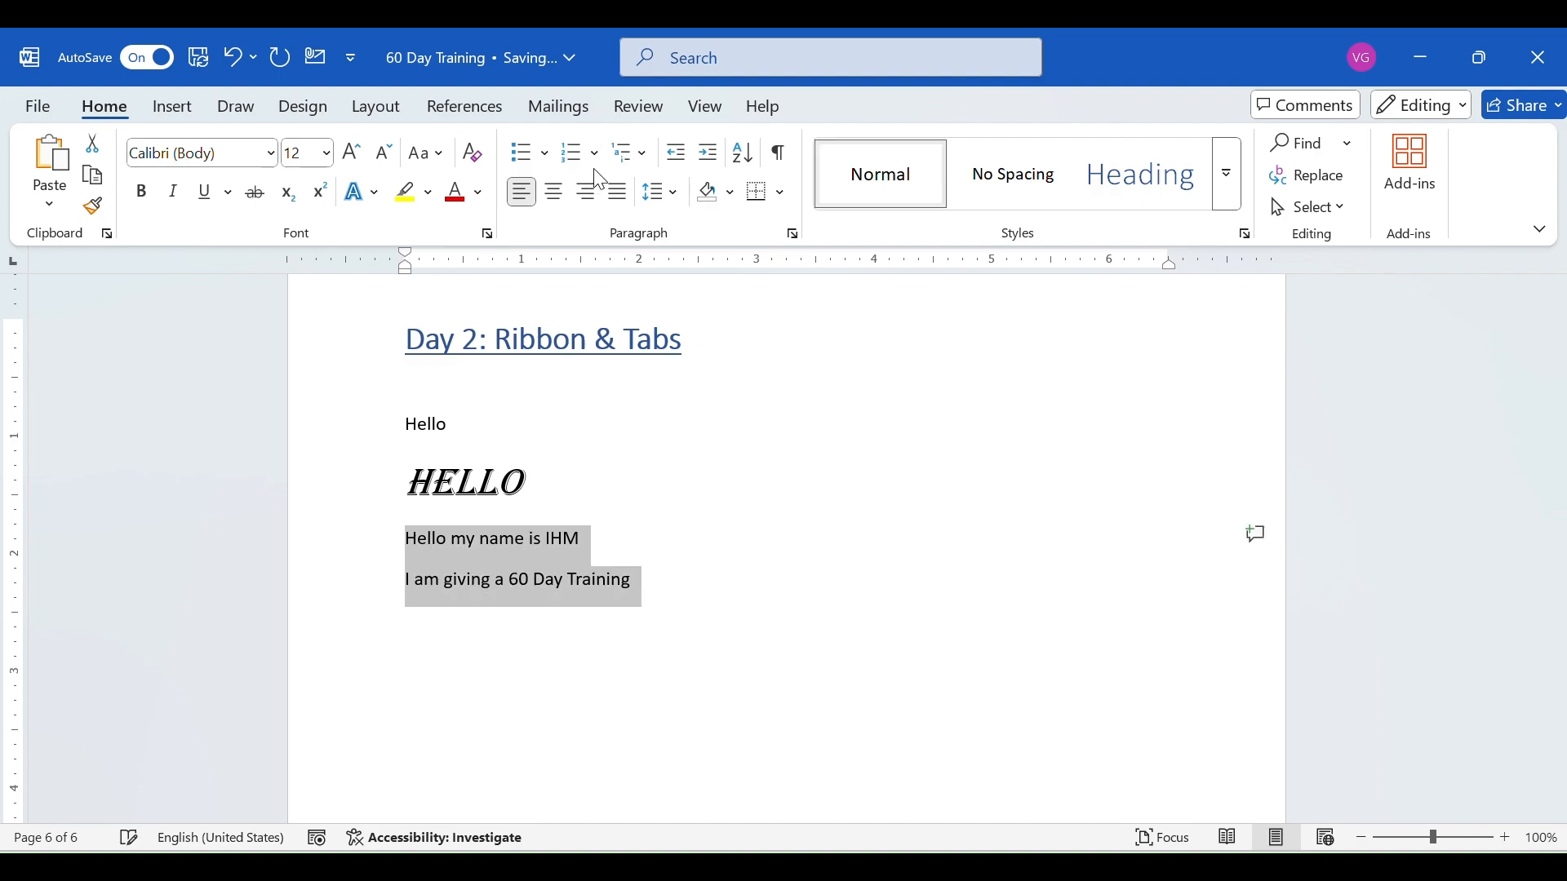
pyautogui.click(615, 154)
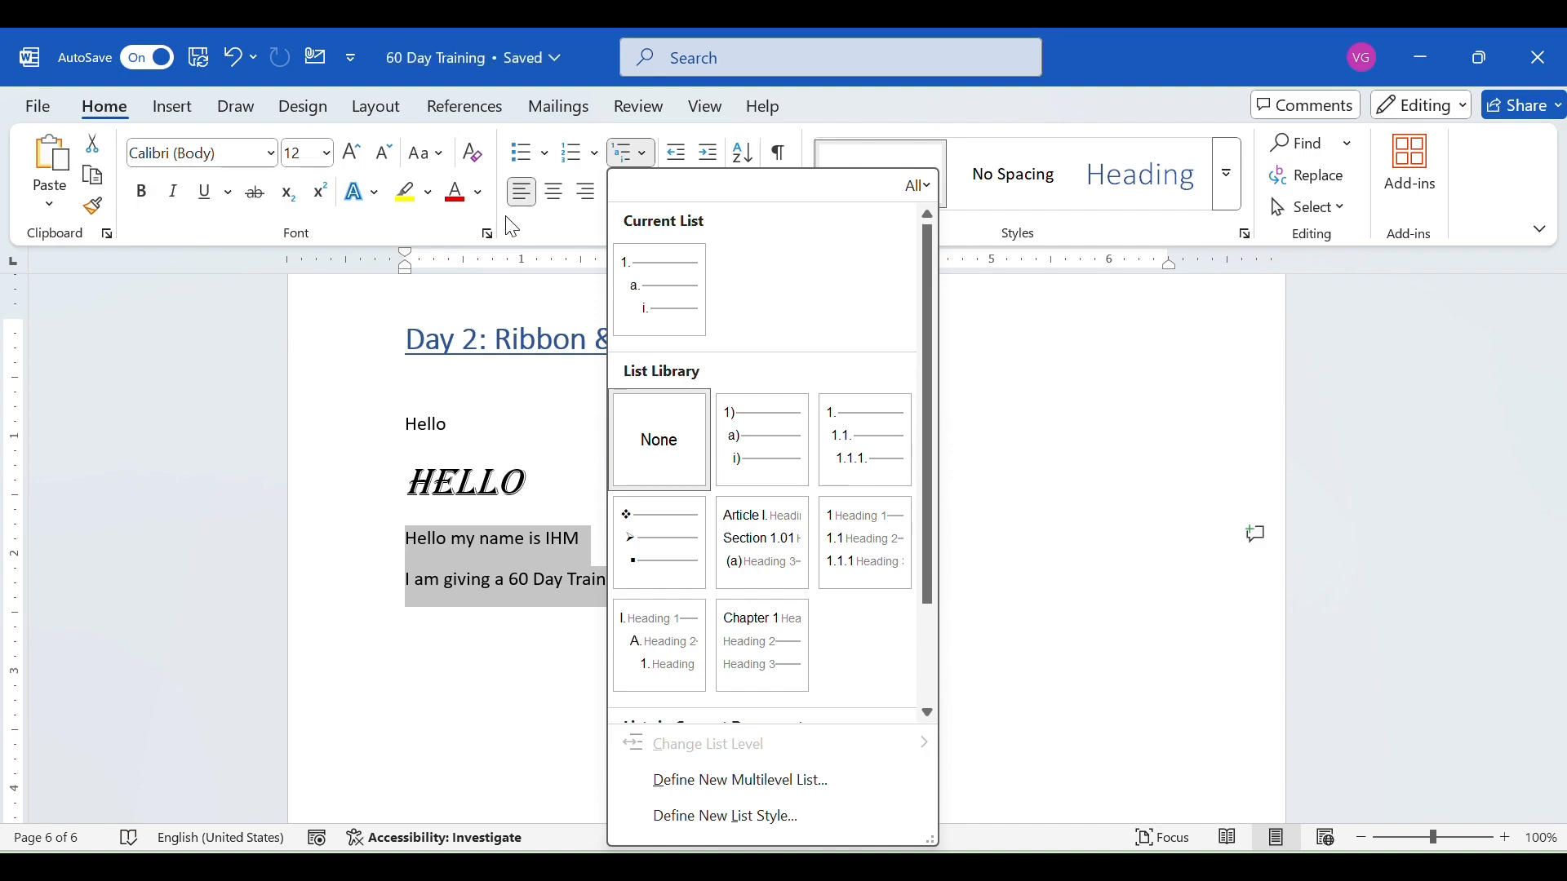
pyautogui.click(527, 228)
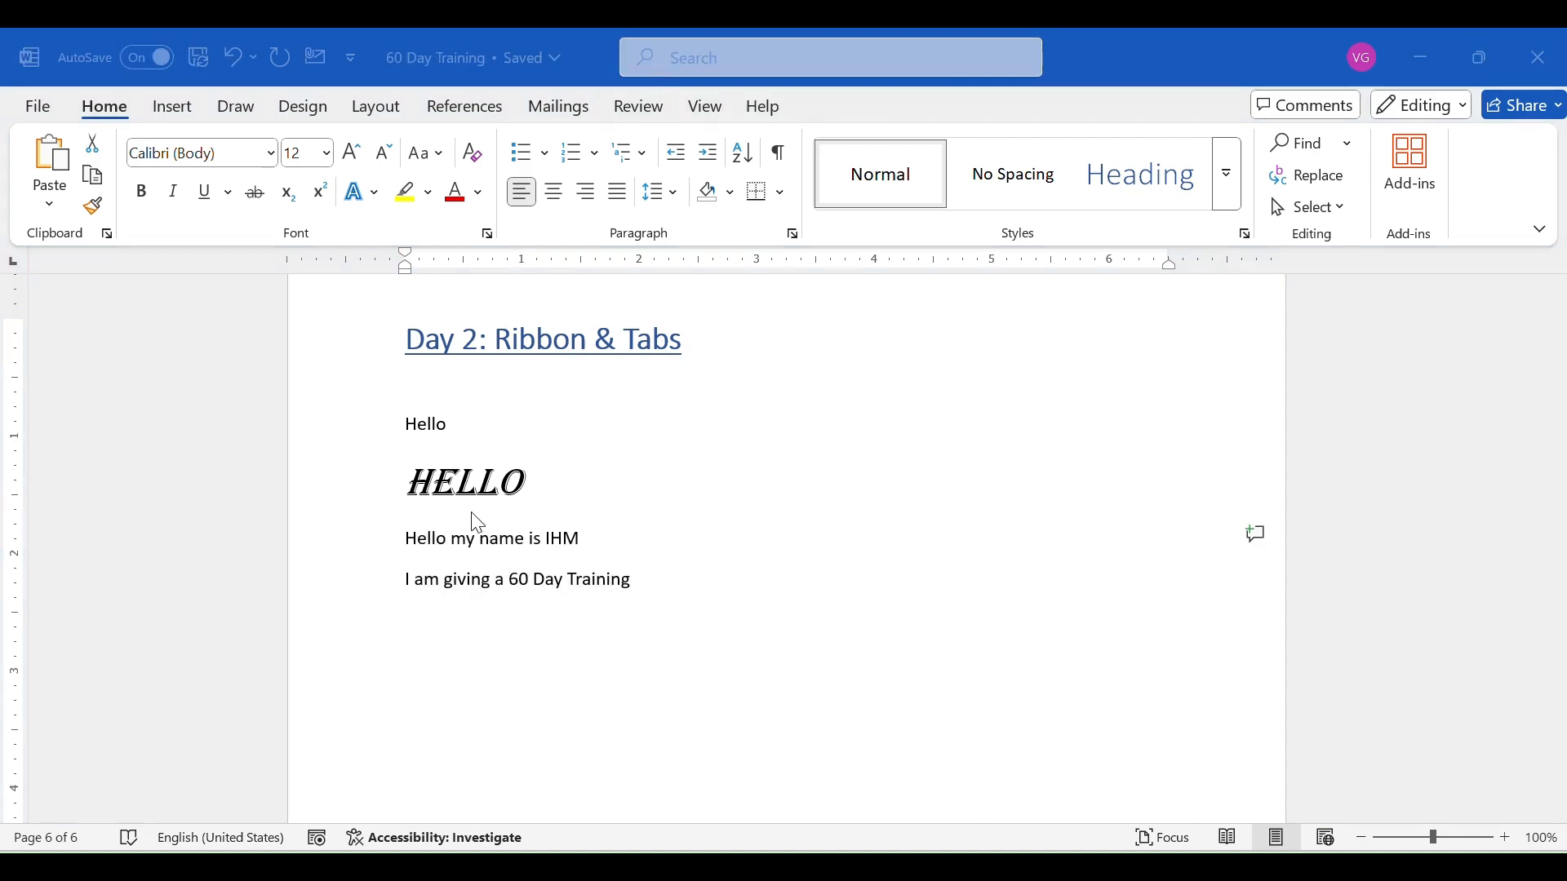
# - Try centre, right and justified alignment on the two sentence lines and restore left alignment
pyautogui.click(411, 532)
pyautogui.click(403, 534)
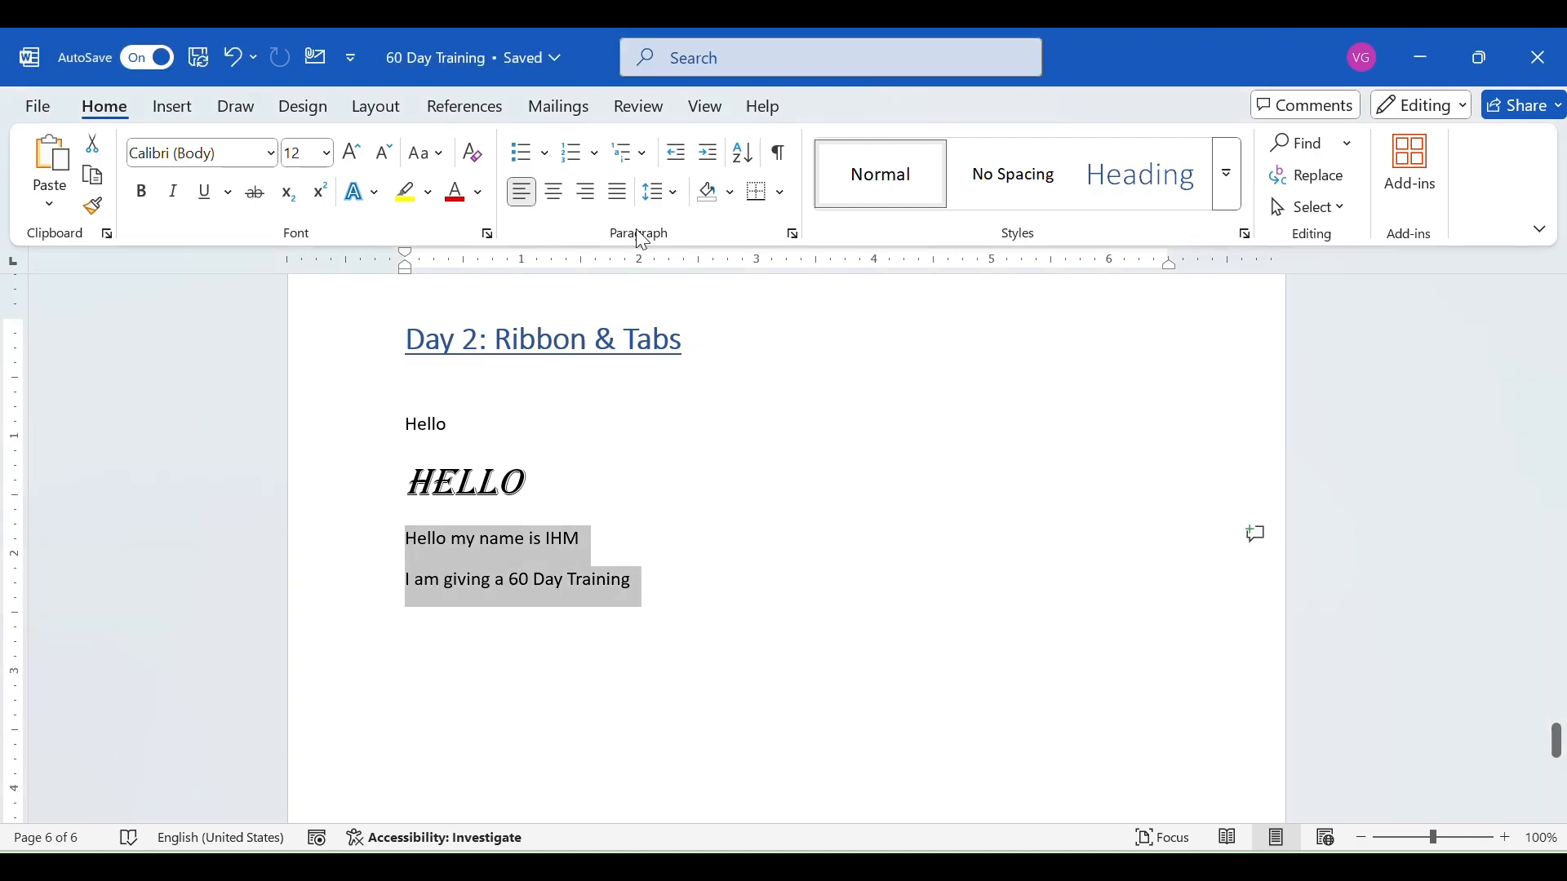
pyautogui.click(553, 194)
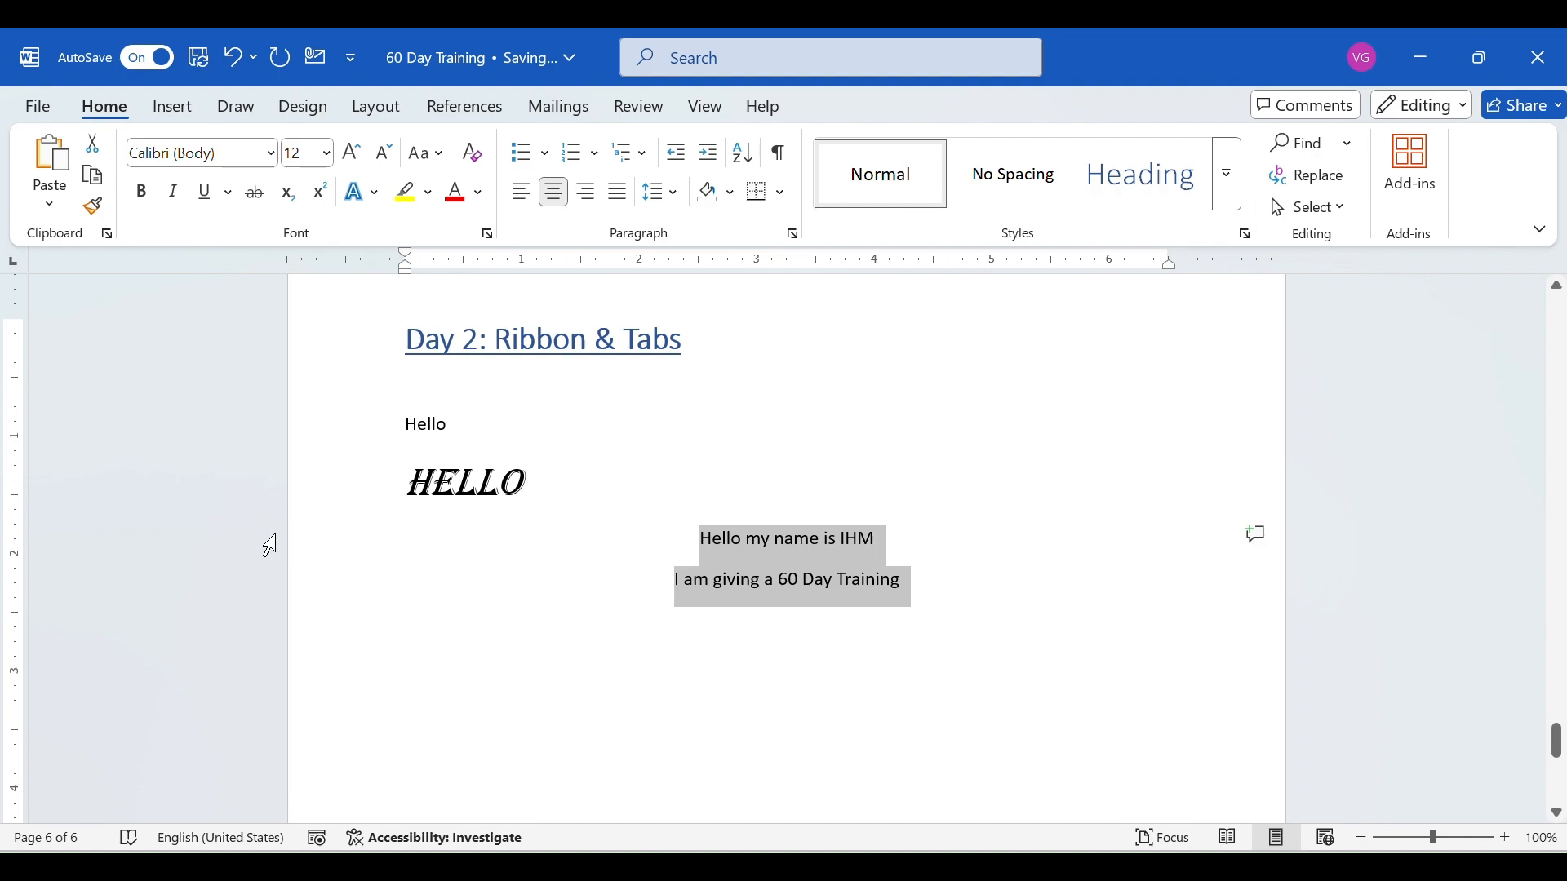
pyautogui.click(595, 190)
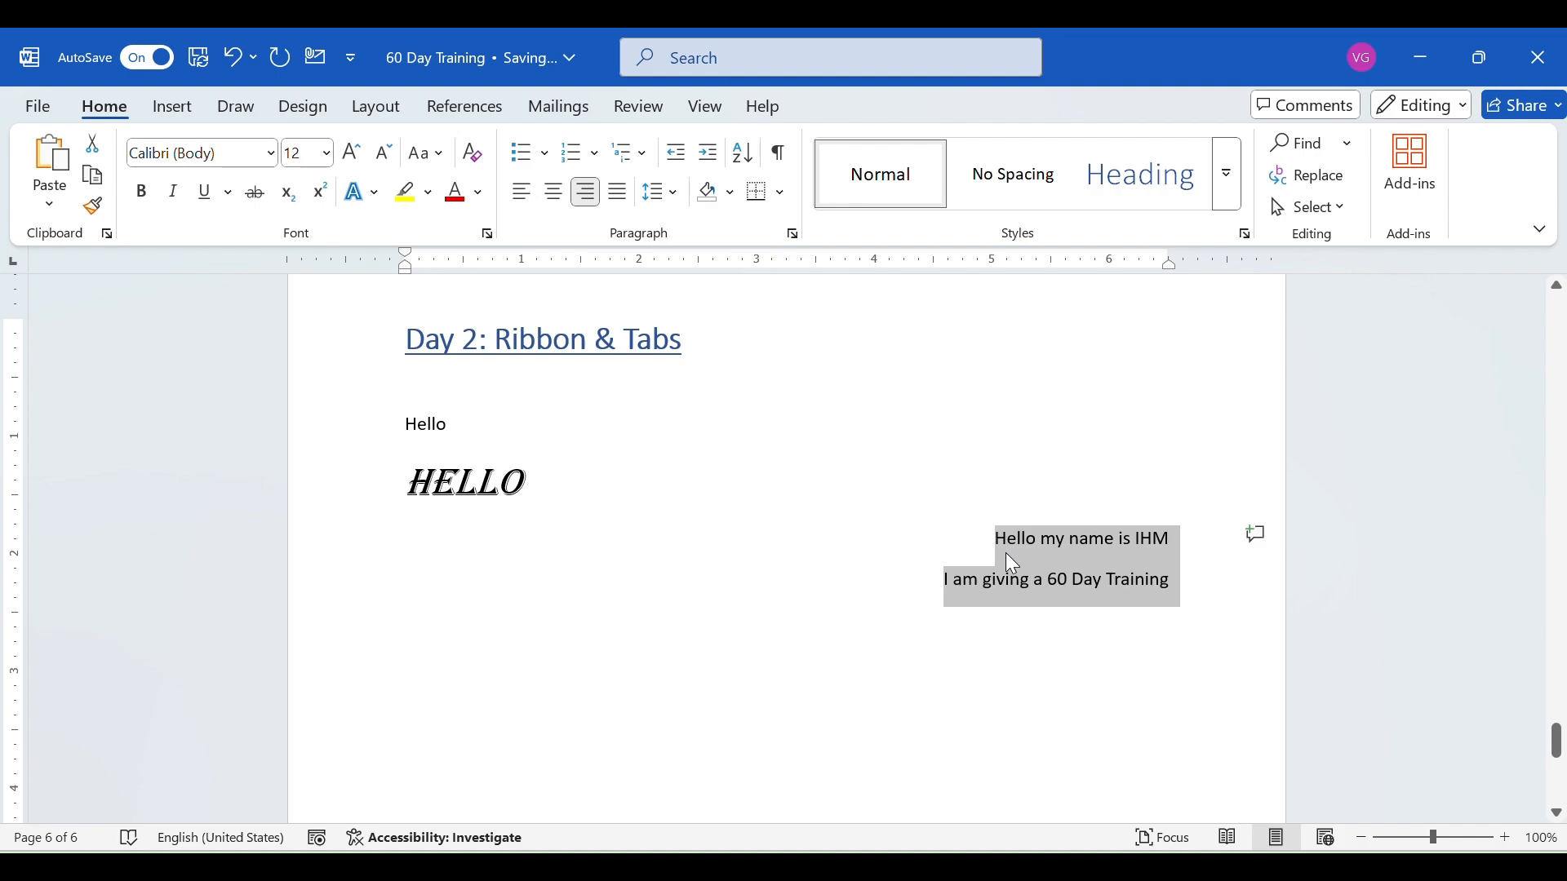
pyautogui.click(623, 193)
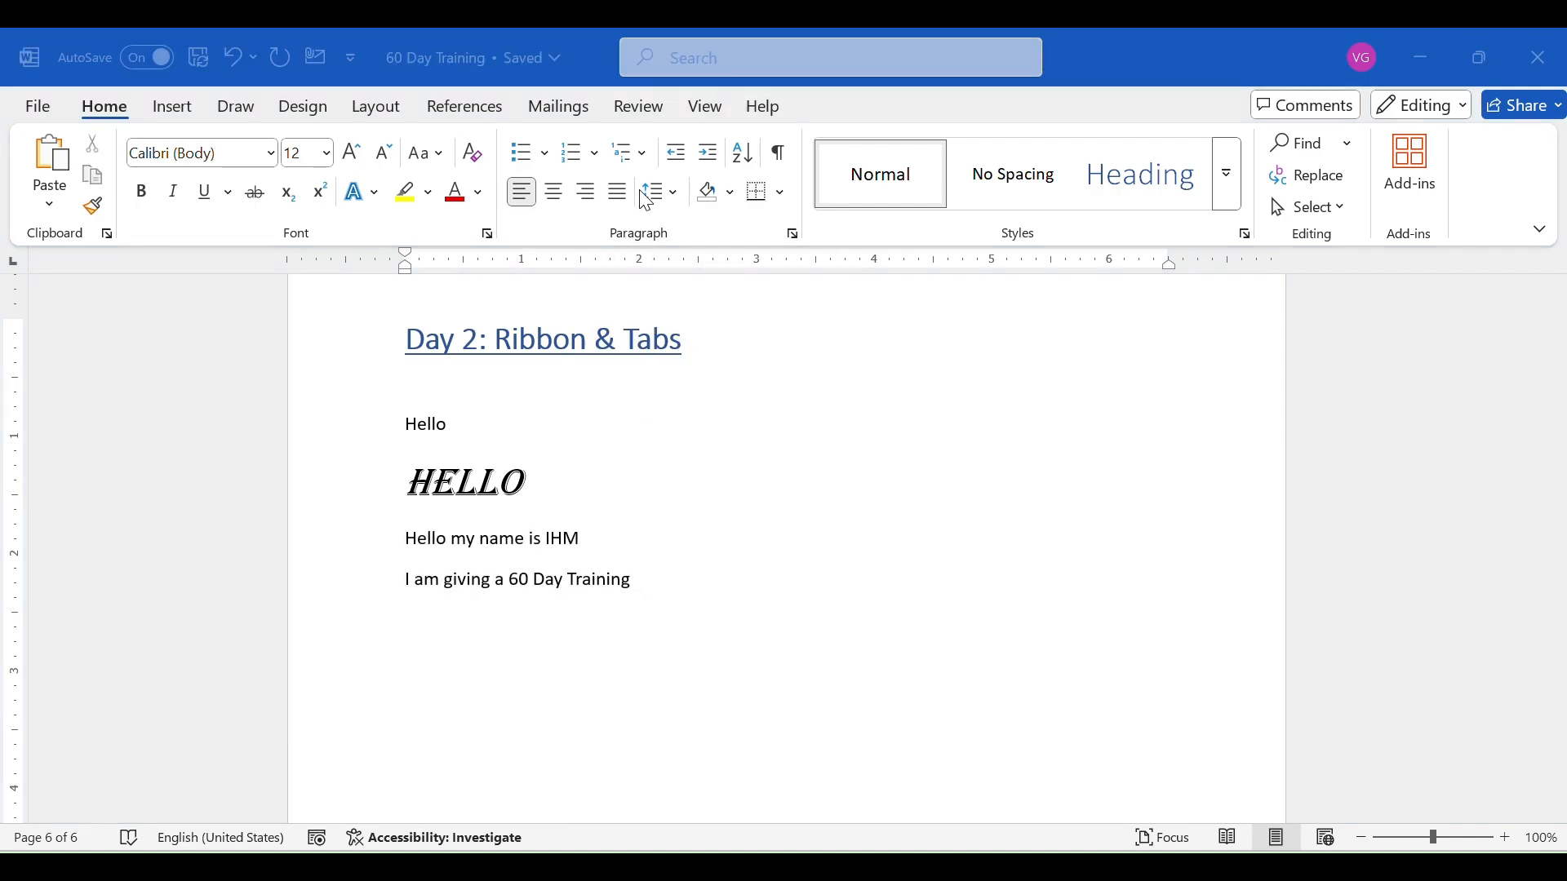
# - Examine the full gallery of text styles and the Find options
pyautogui.click(1043, 241)
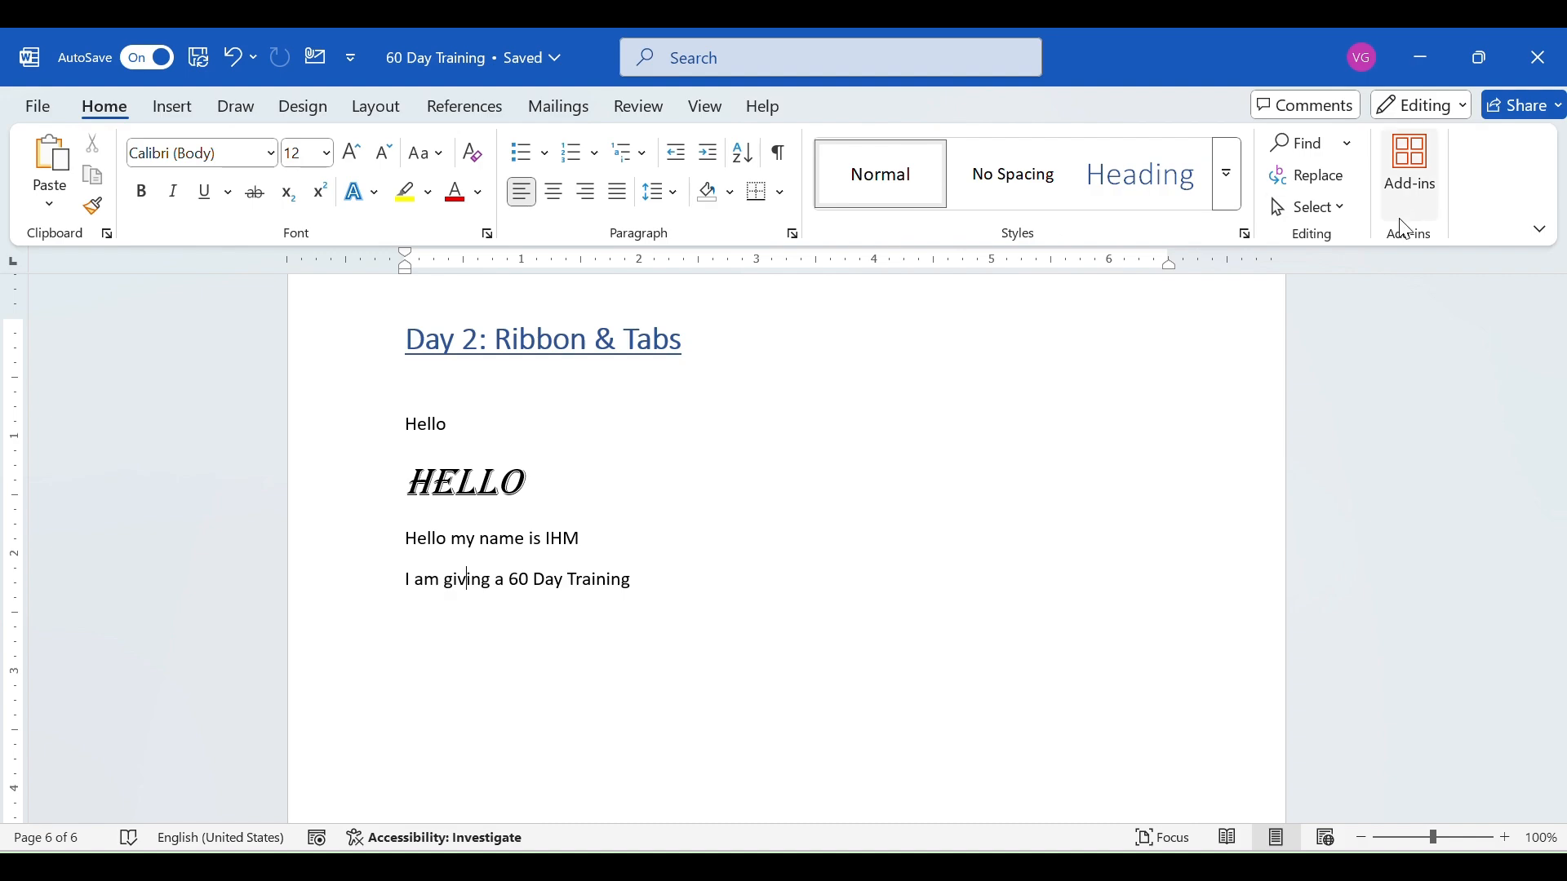
pyautogui.click(1226, 184)
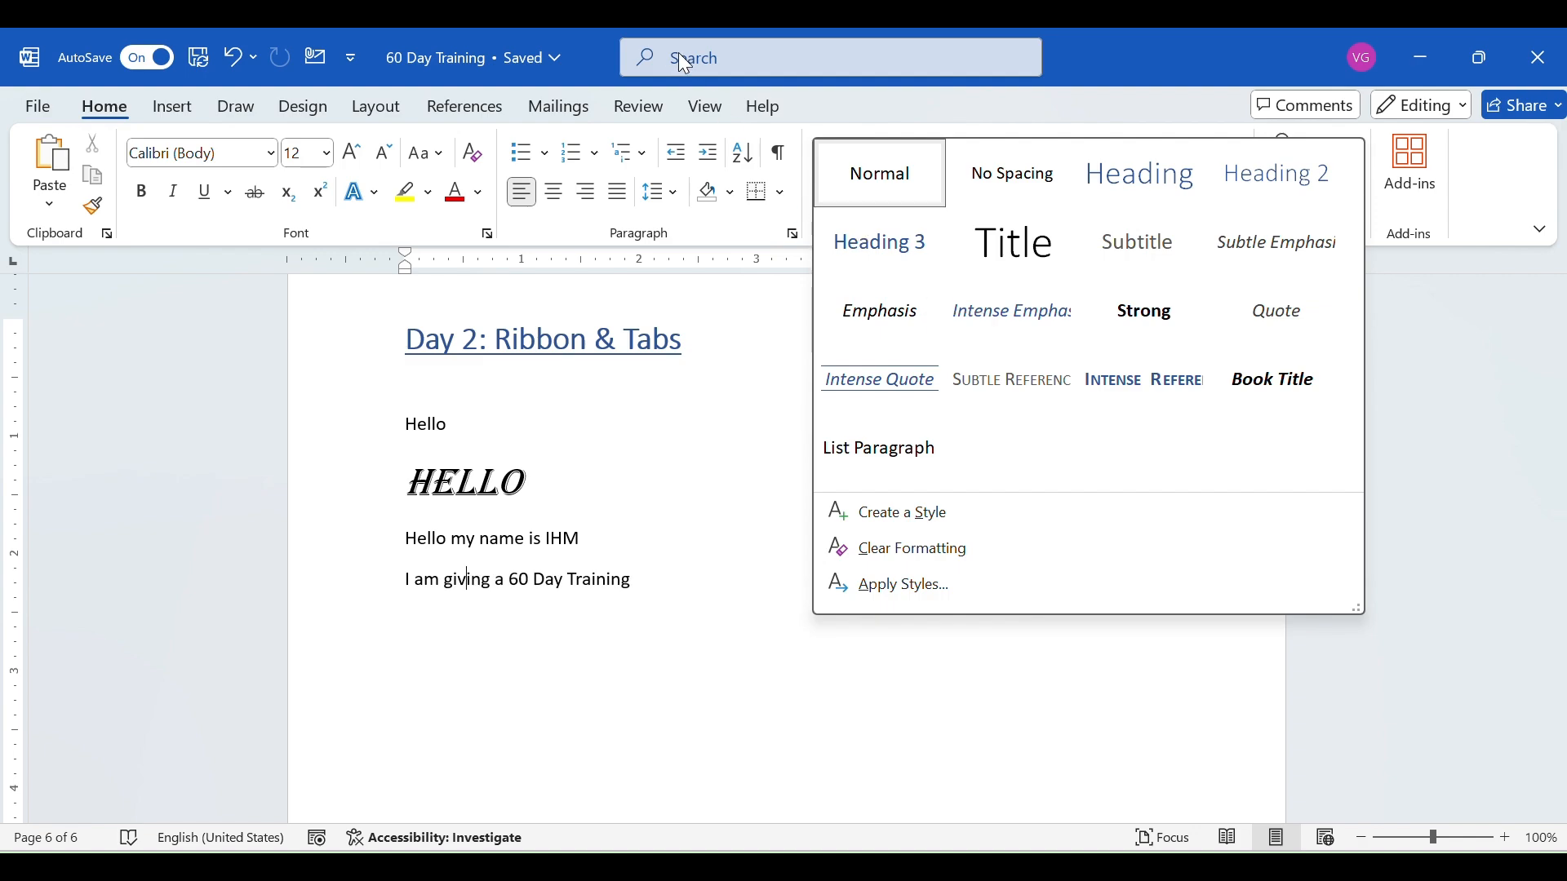
pyautogui.click(653, 66)
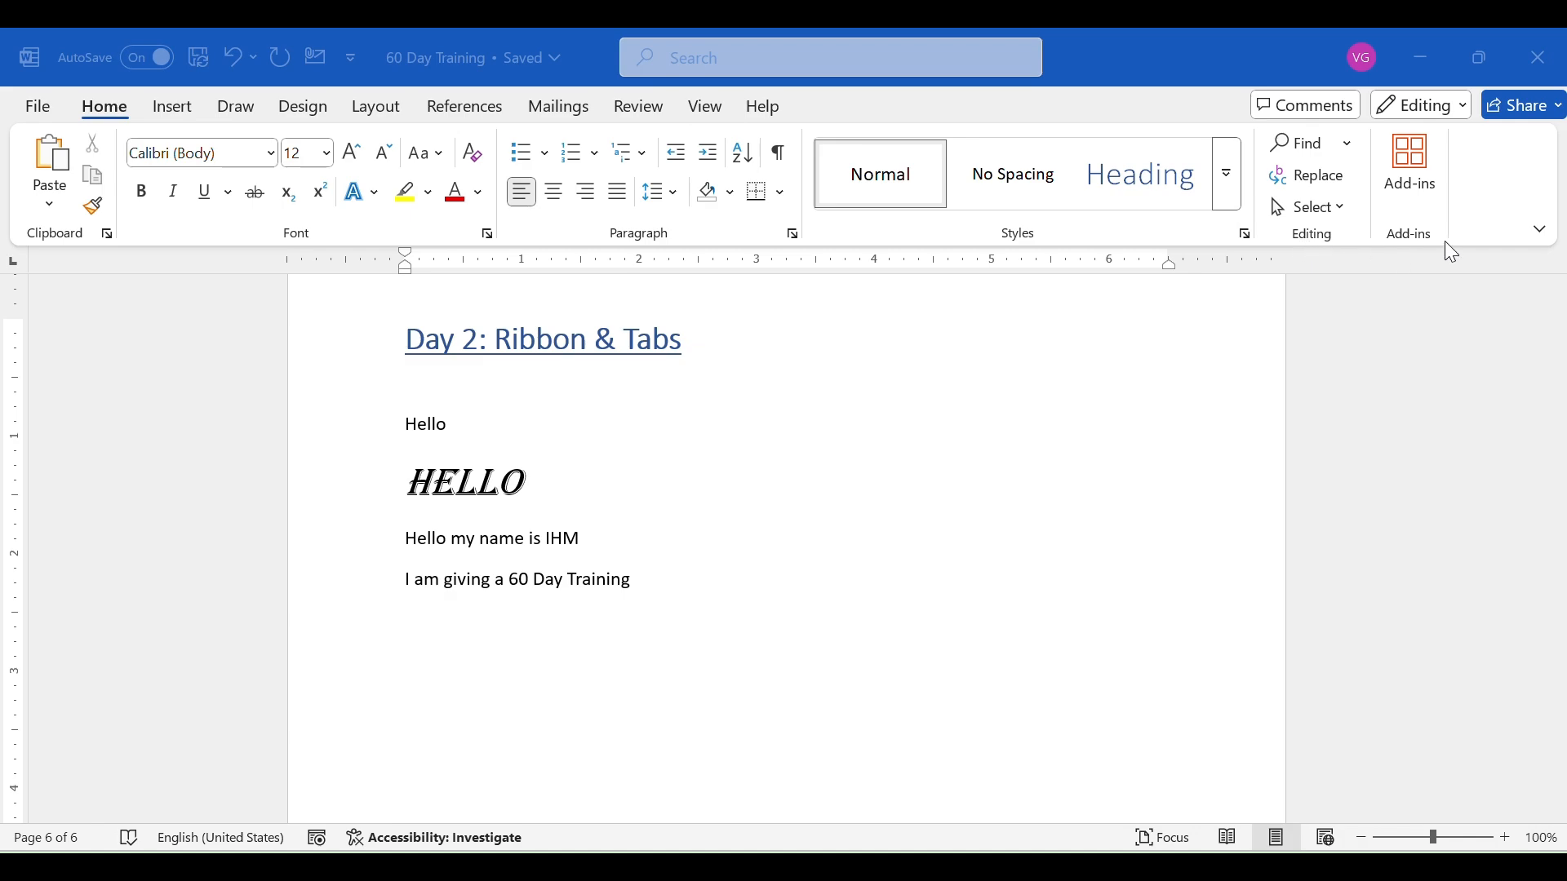
pyautogui.click(1347, 150)
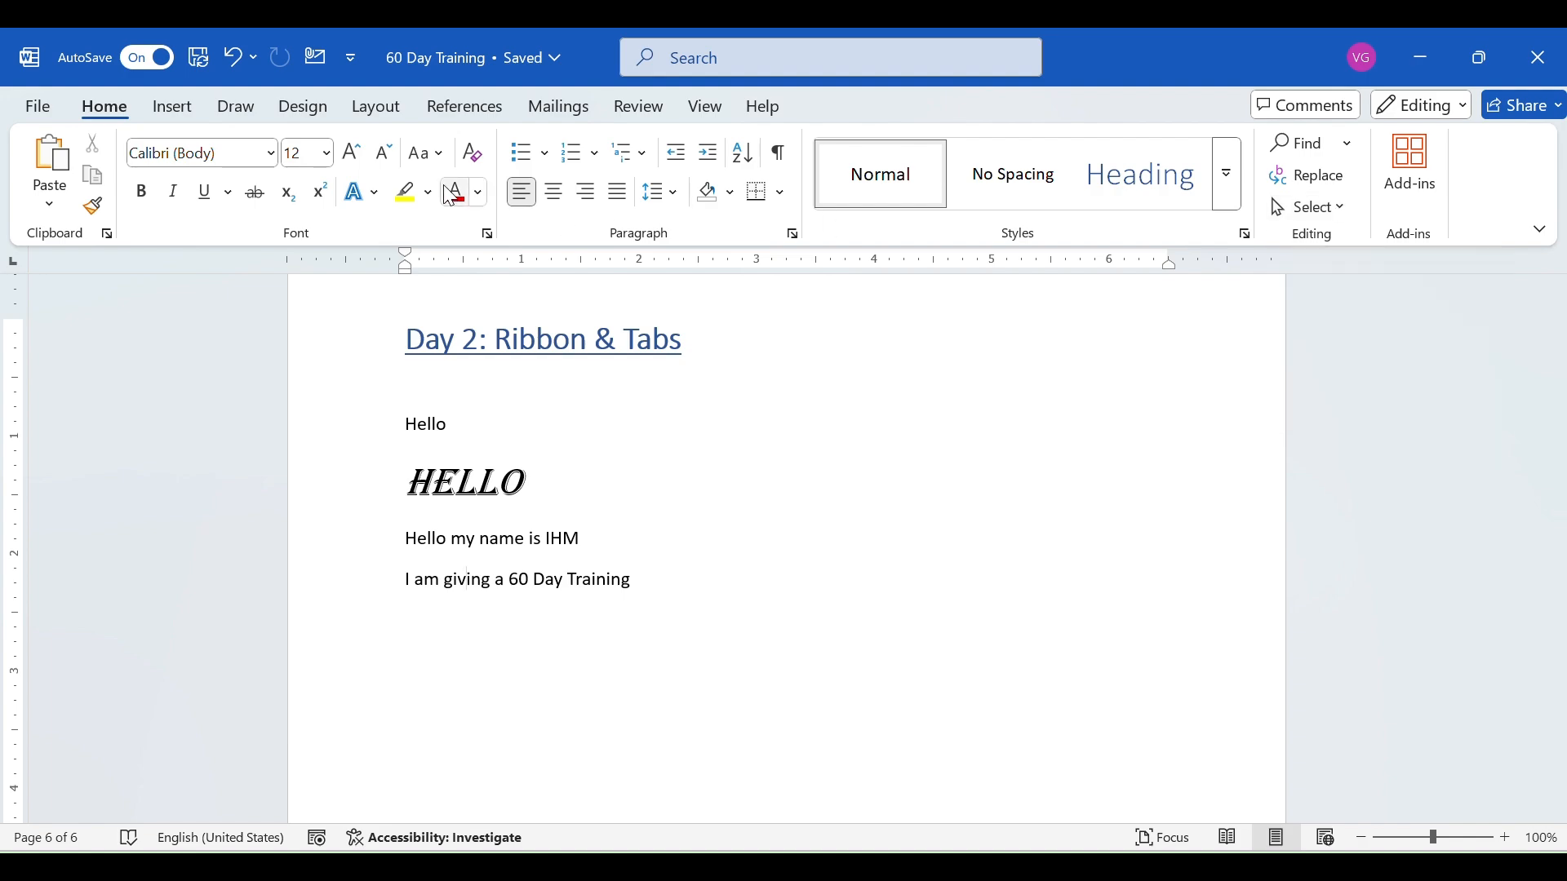
# - Examine the Insert commands and built-in header designs, and view the header and footer editing options on the "Day 2" page
pyautogui.click(183, 114)
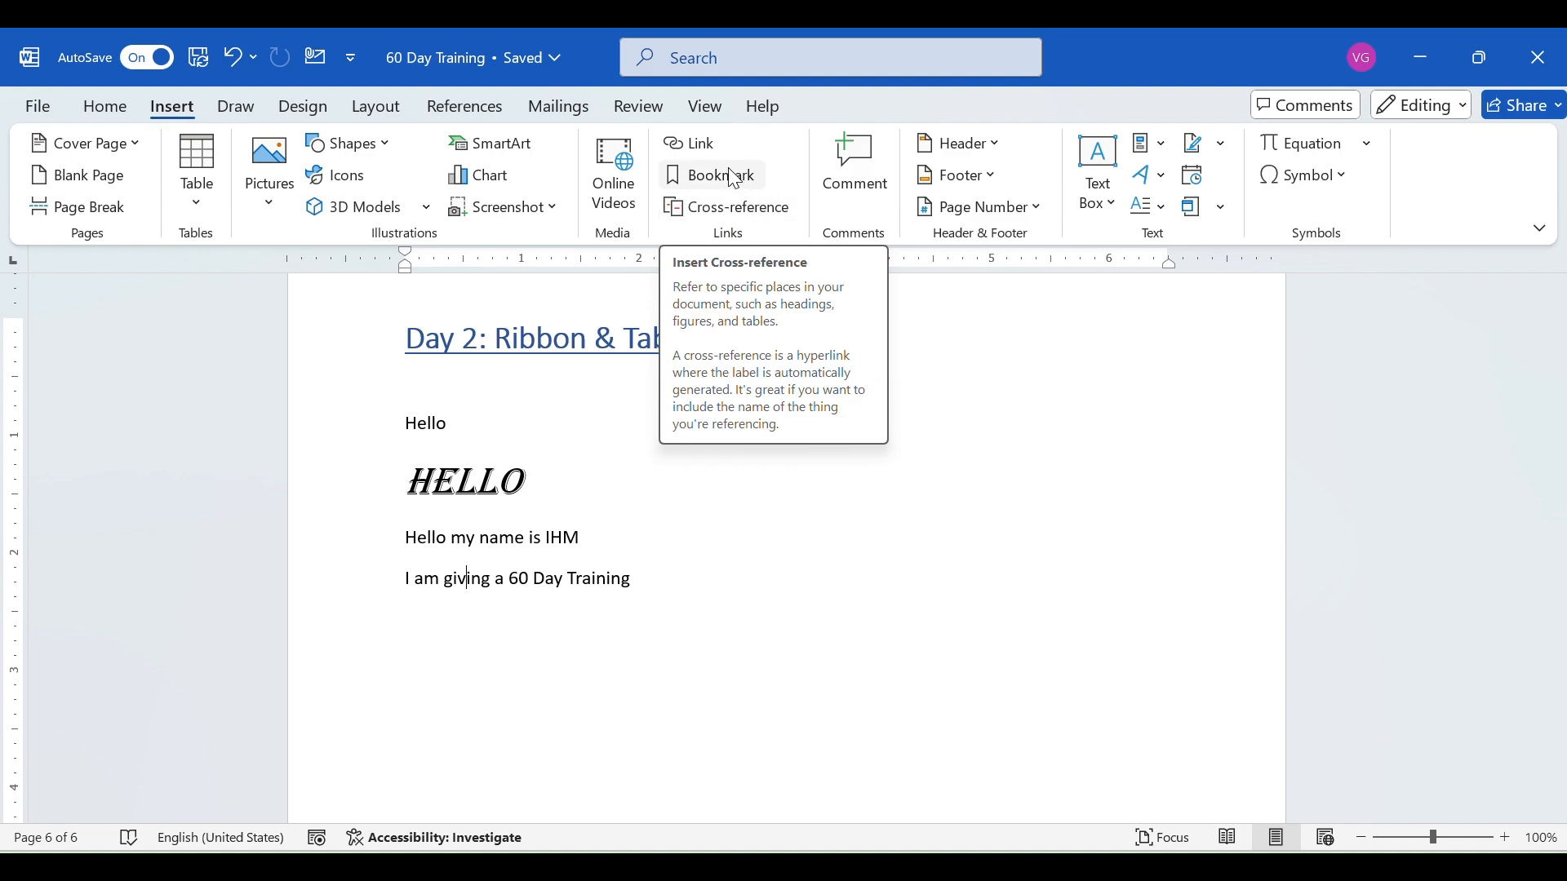
pyautogui.click(955, 147)
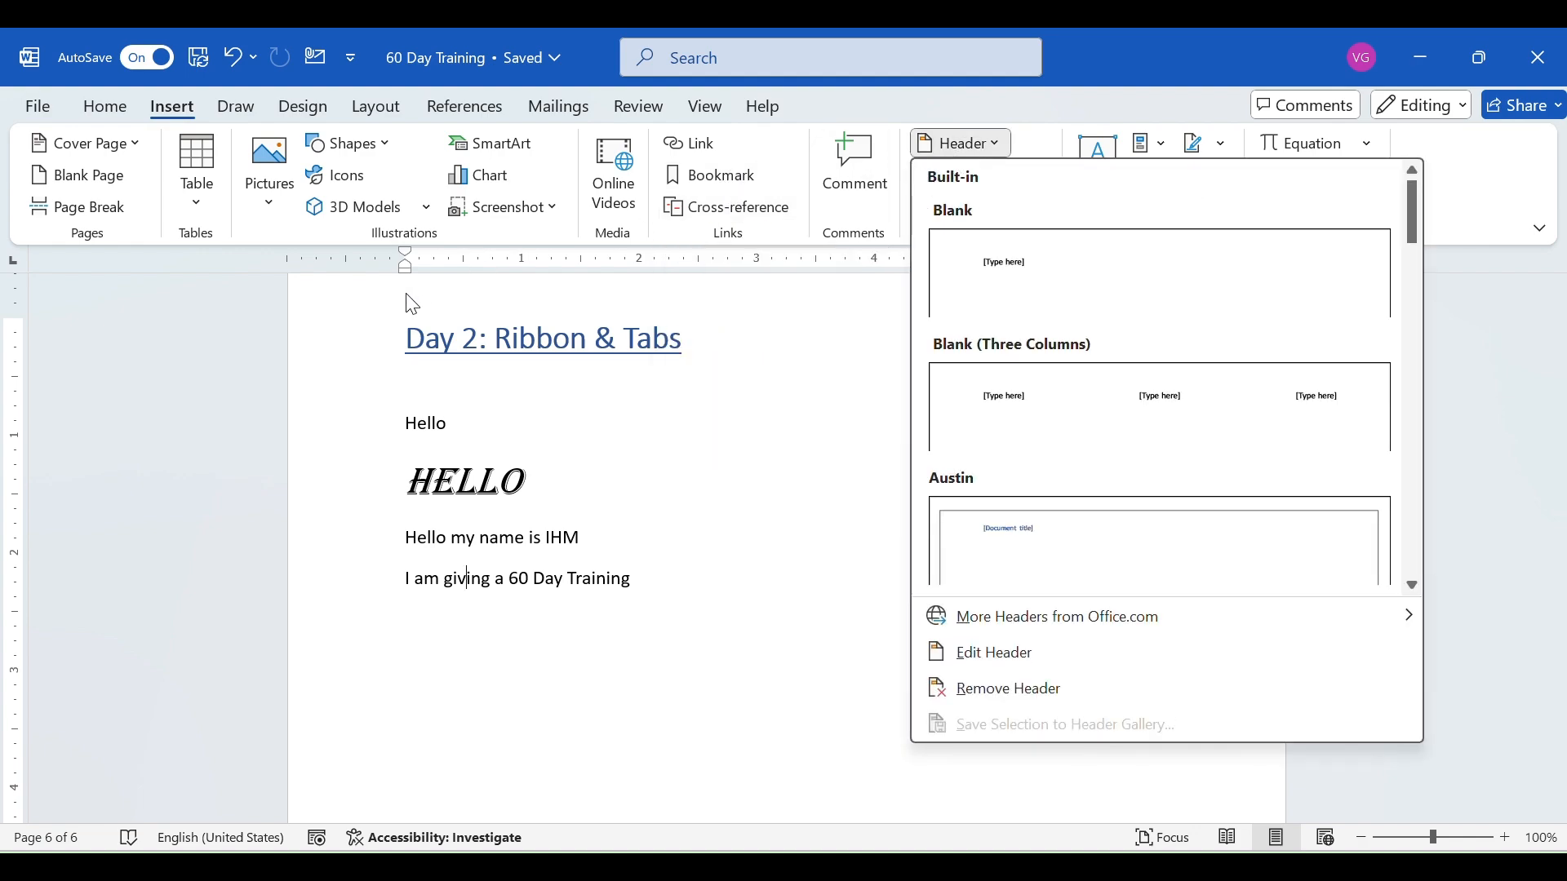
pyautogui.scroll(3, 429, 367)
pyautogui.click(413, 423)
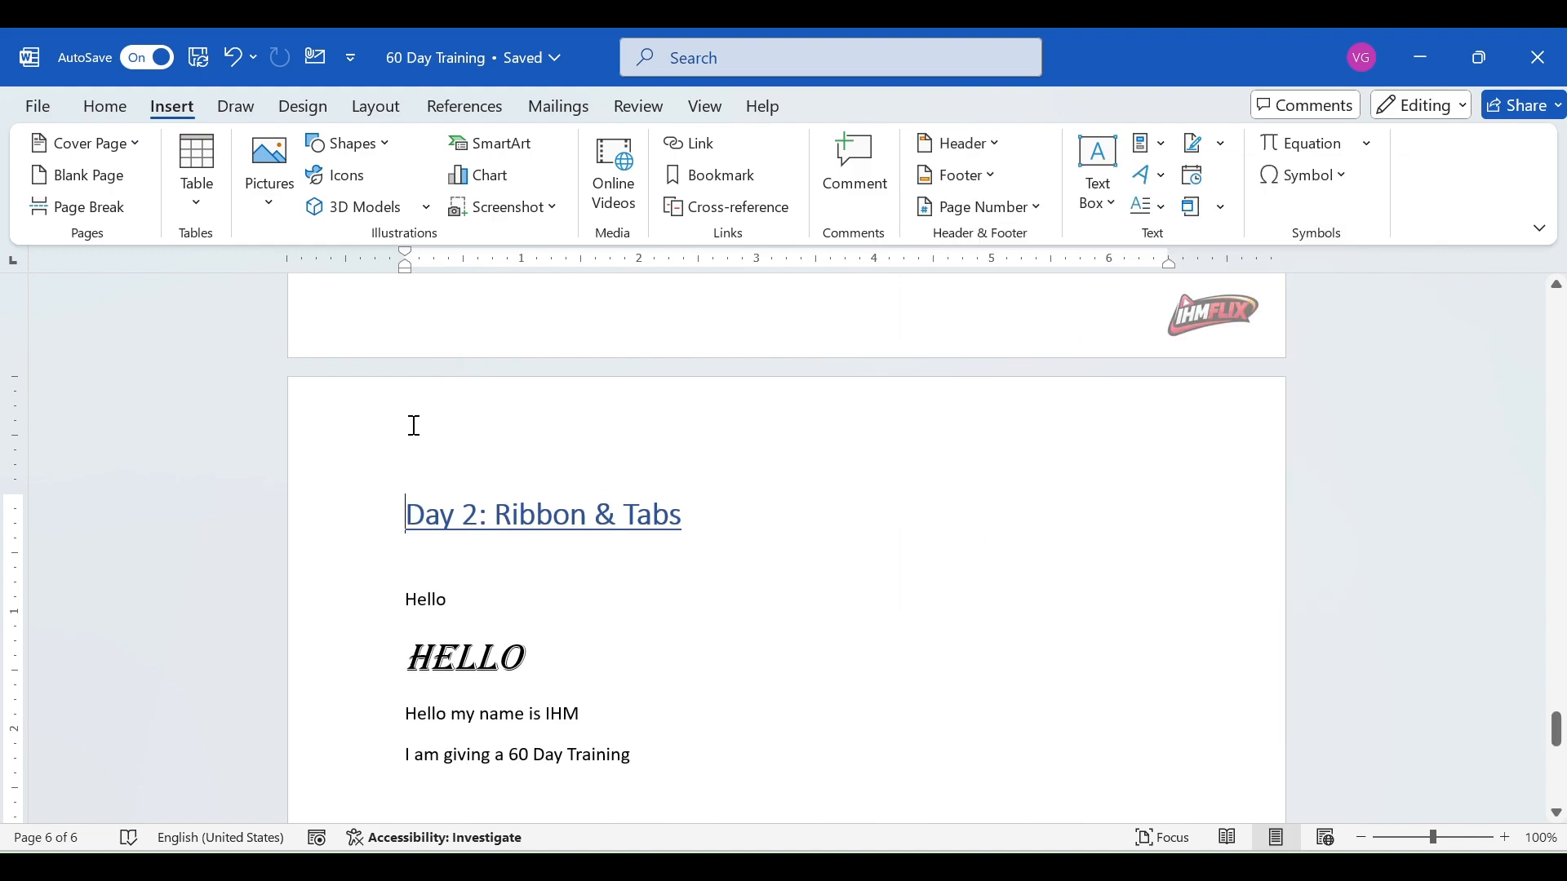
pyautogui.doubleClick(412, 425)
pyautogui.scroll(-10, 446, 441)
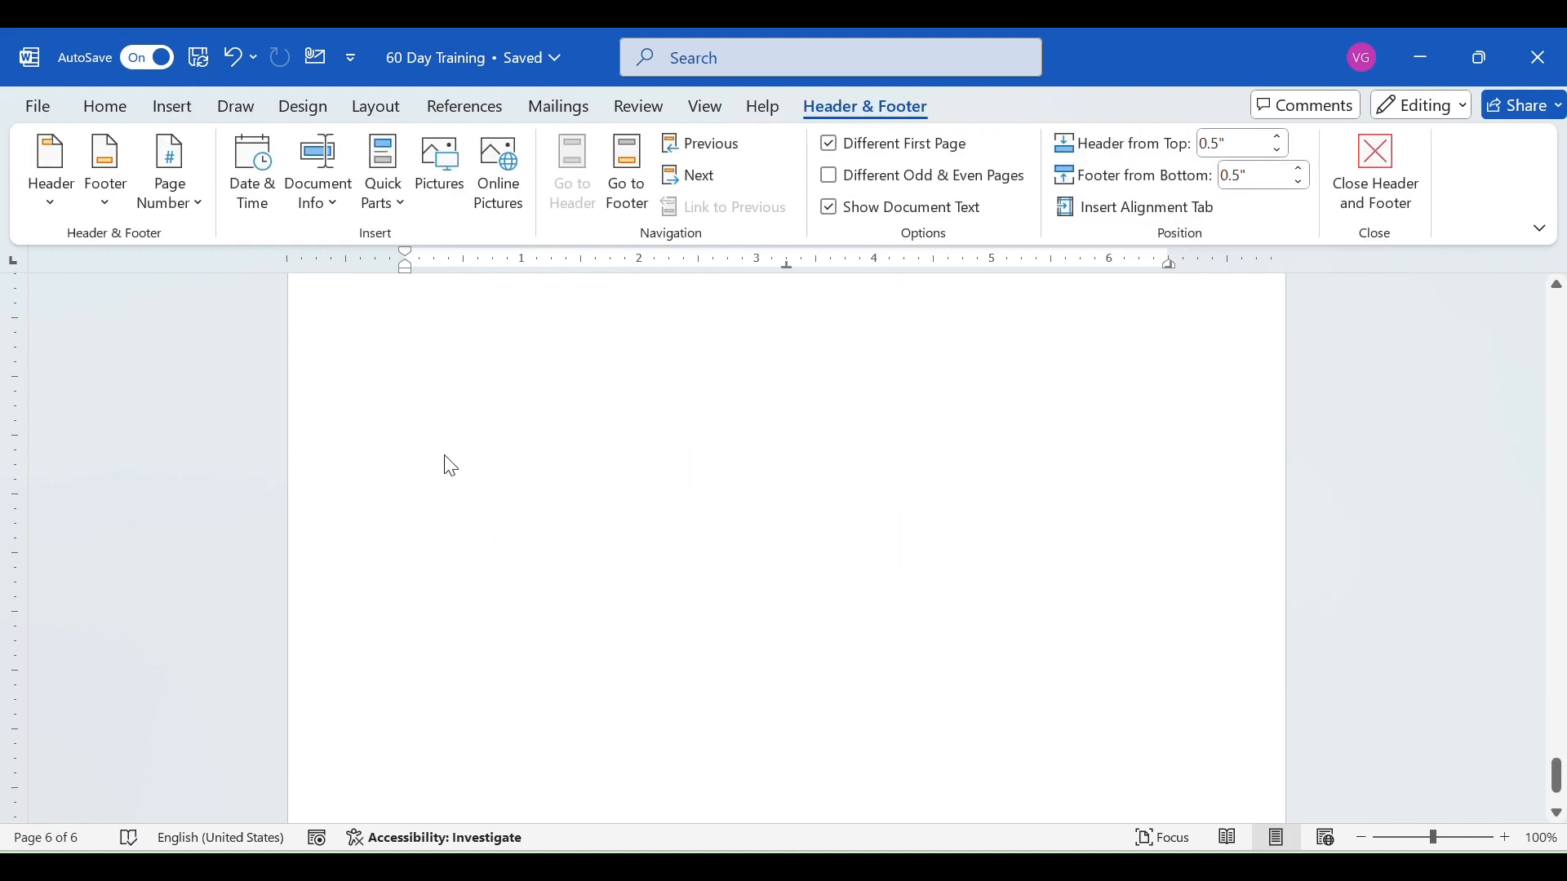
pyautogui.scroll(5, 465, 665)
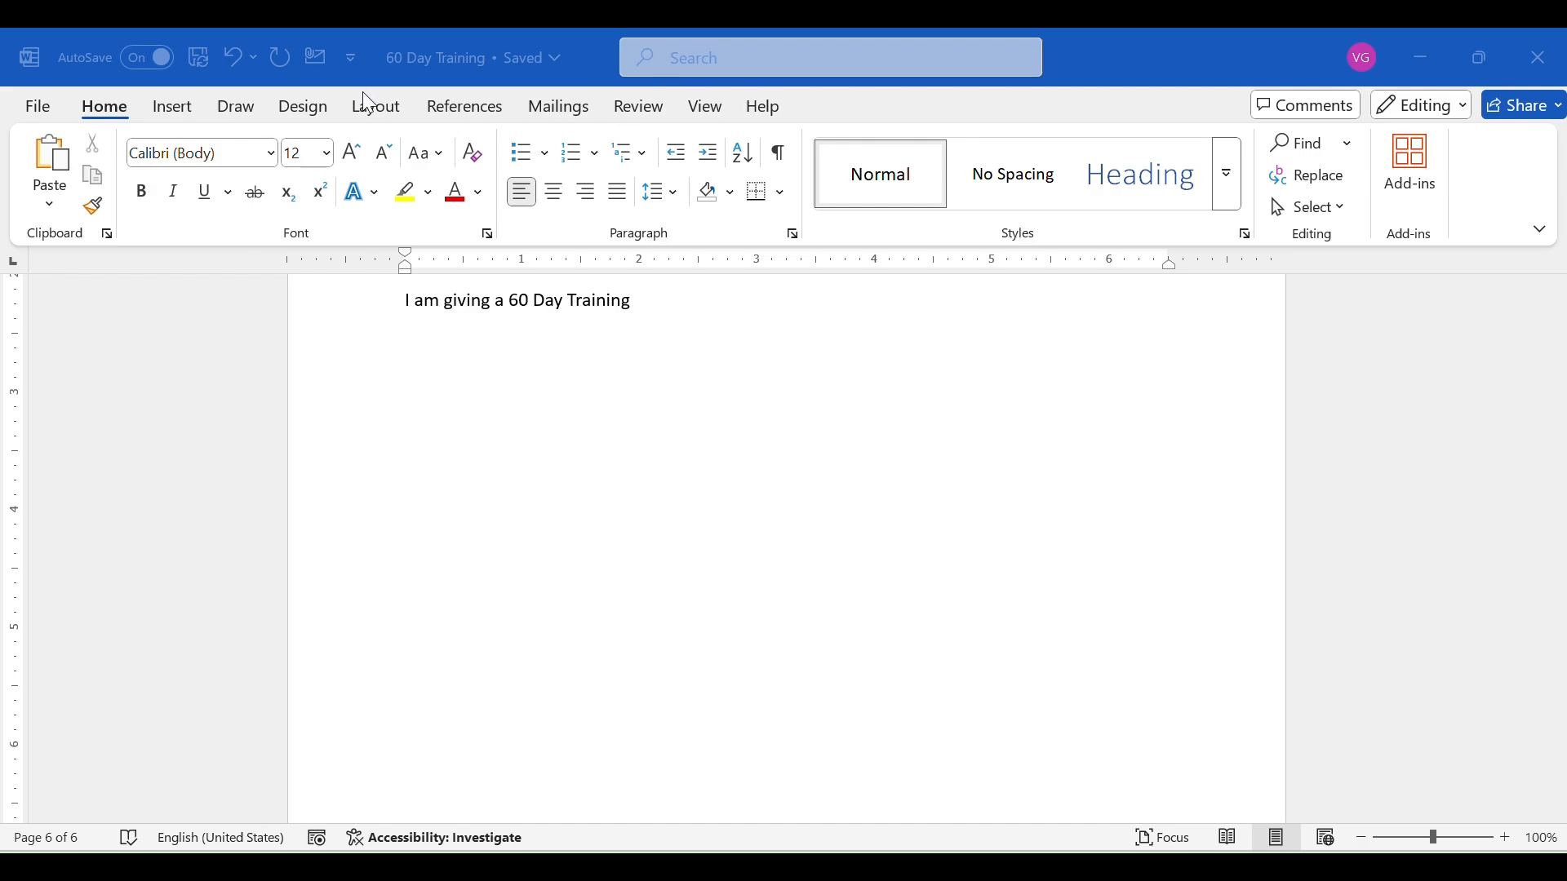
# - Examine the page layout commands and the margin presets
pyautogui.click(369, 114)
pyautogui.click(371, 117)
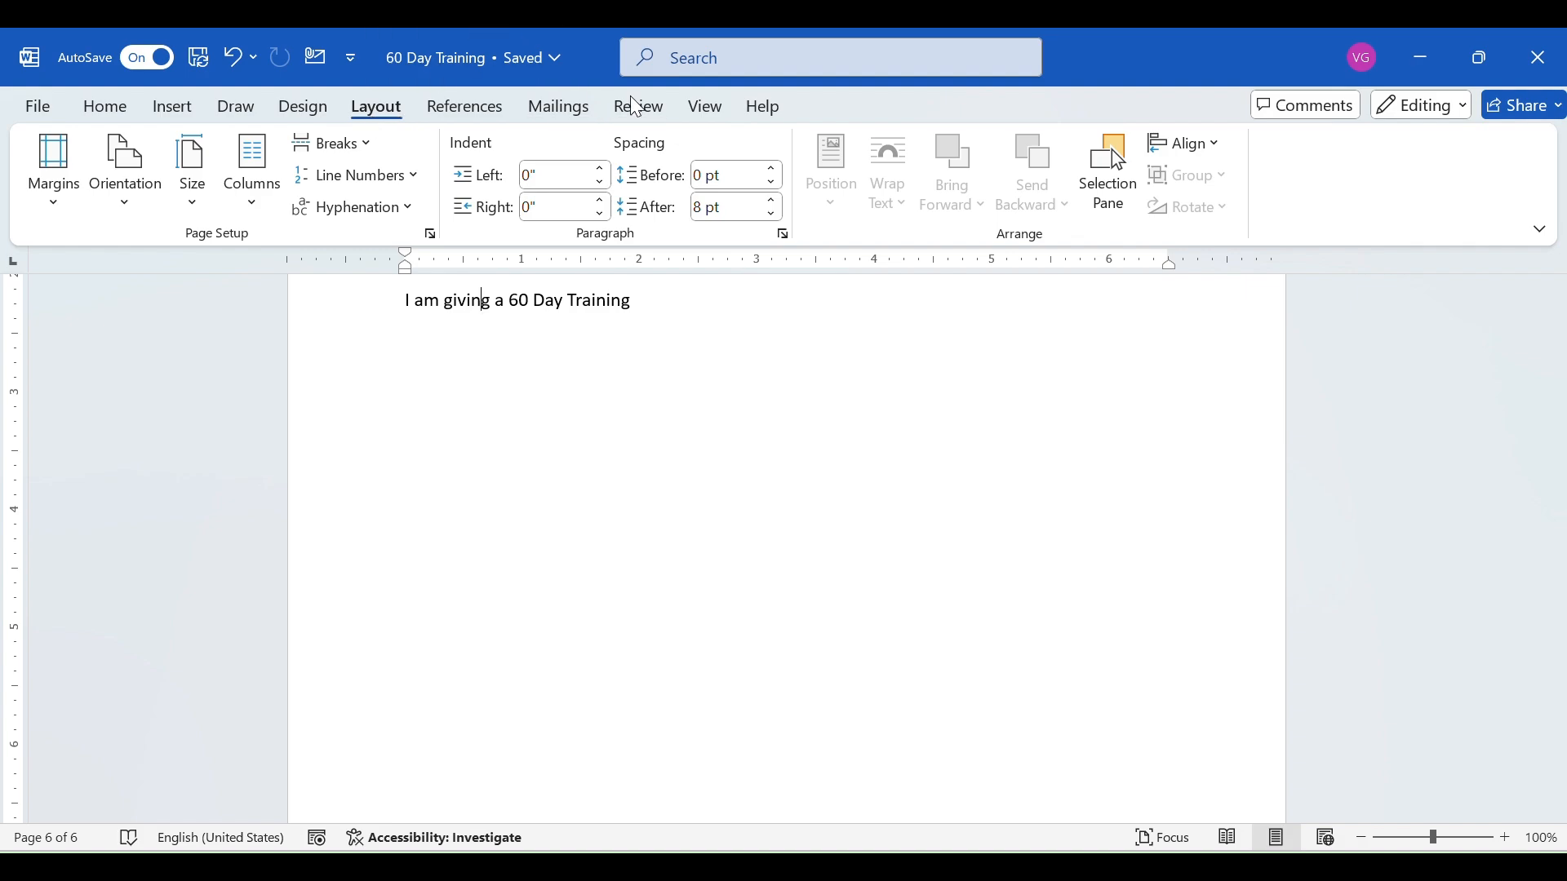
pyautogui.click(54, 204)
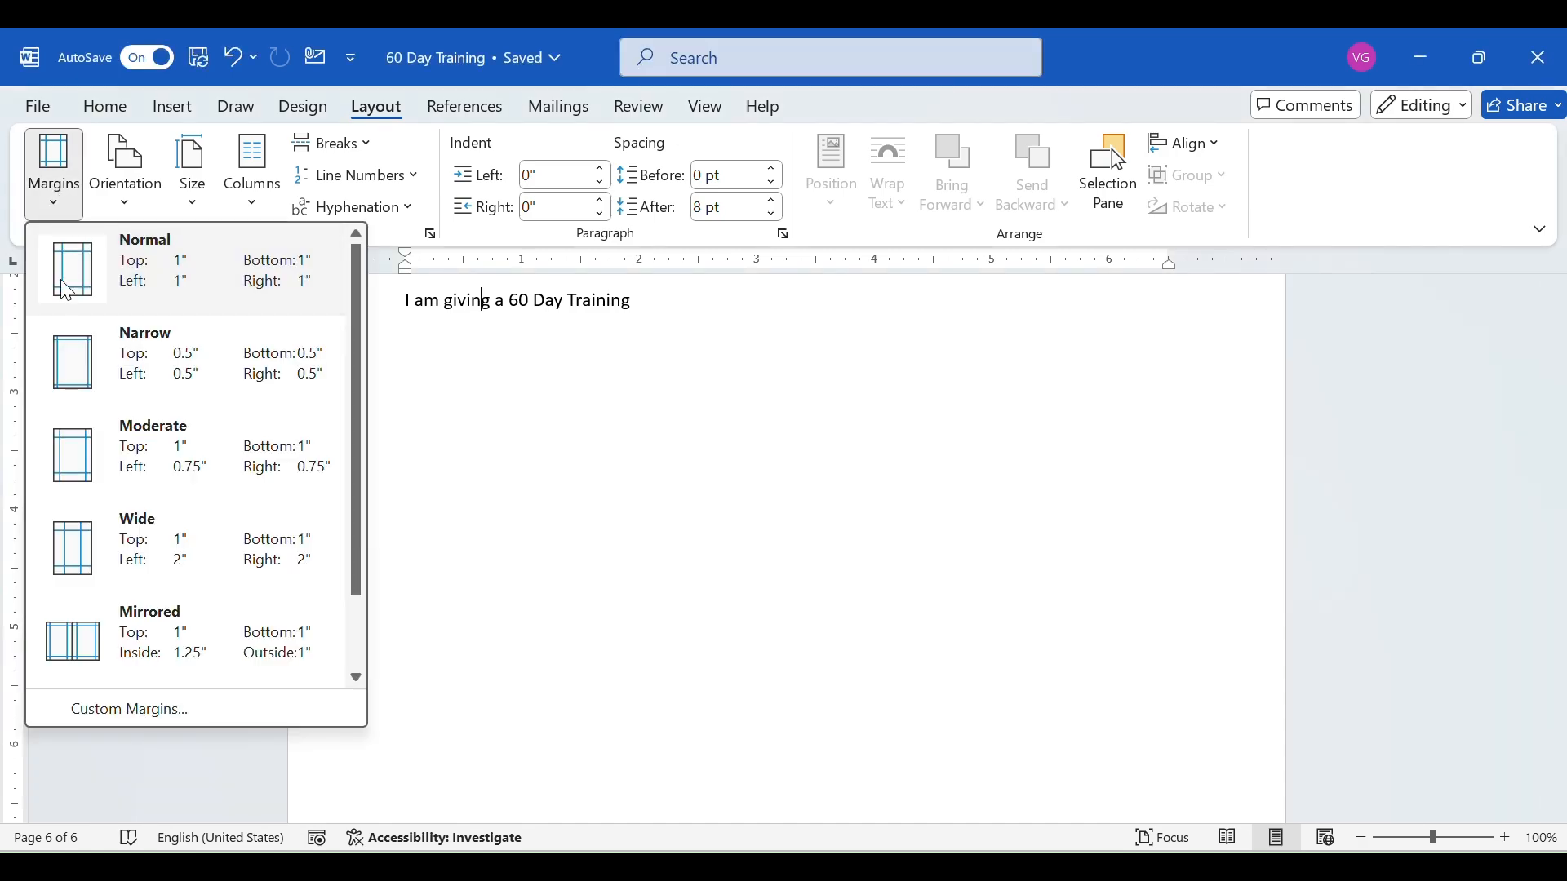
# - Switch the page orientation to landscape and return it to portrait
pyautogui.click(137, 196)
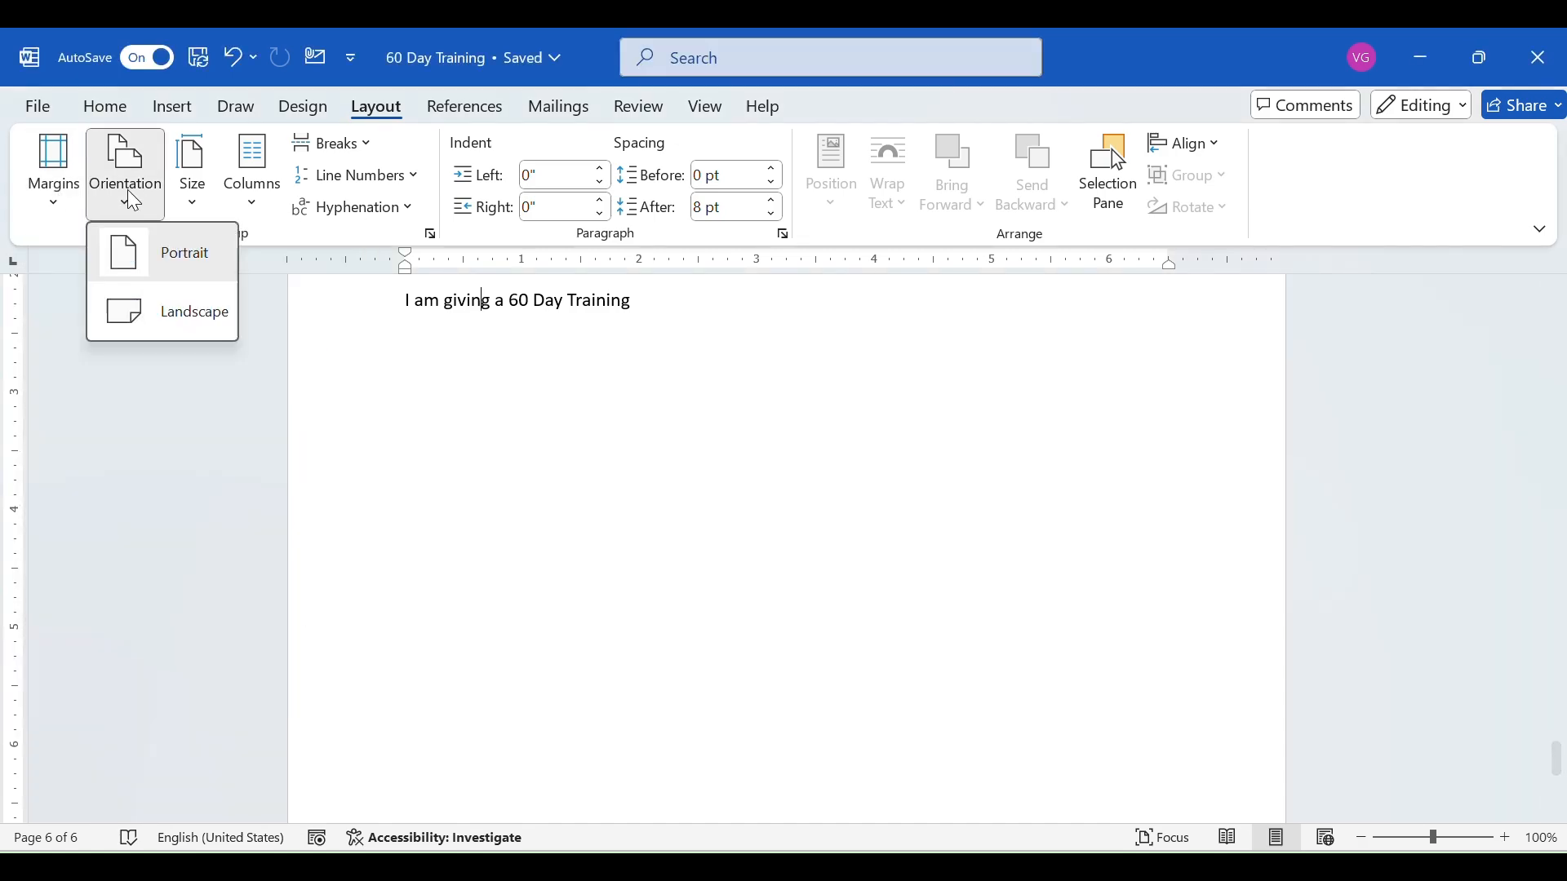
pyautogui.click(149, 318)
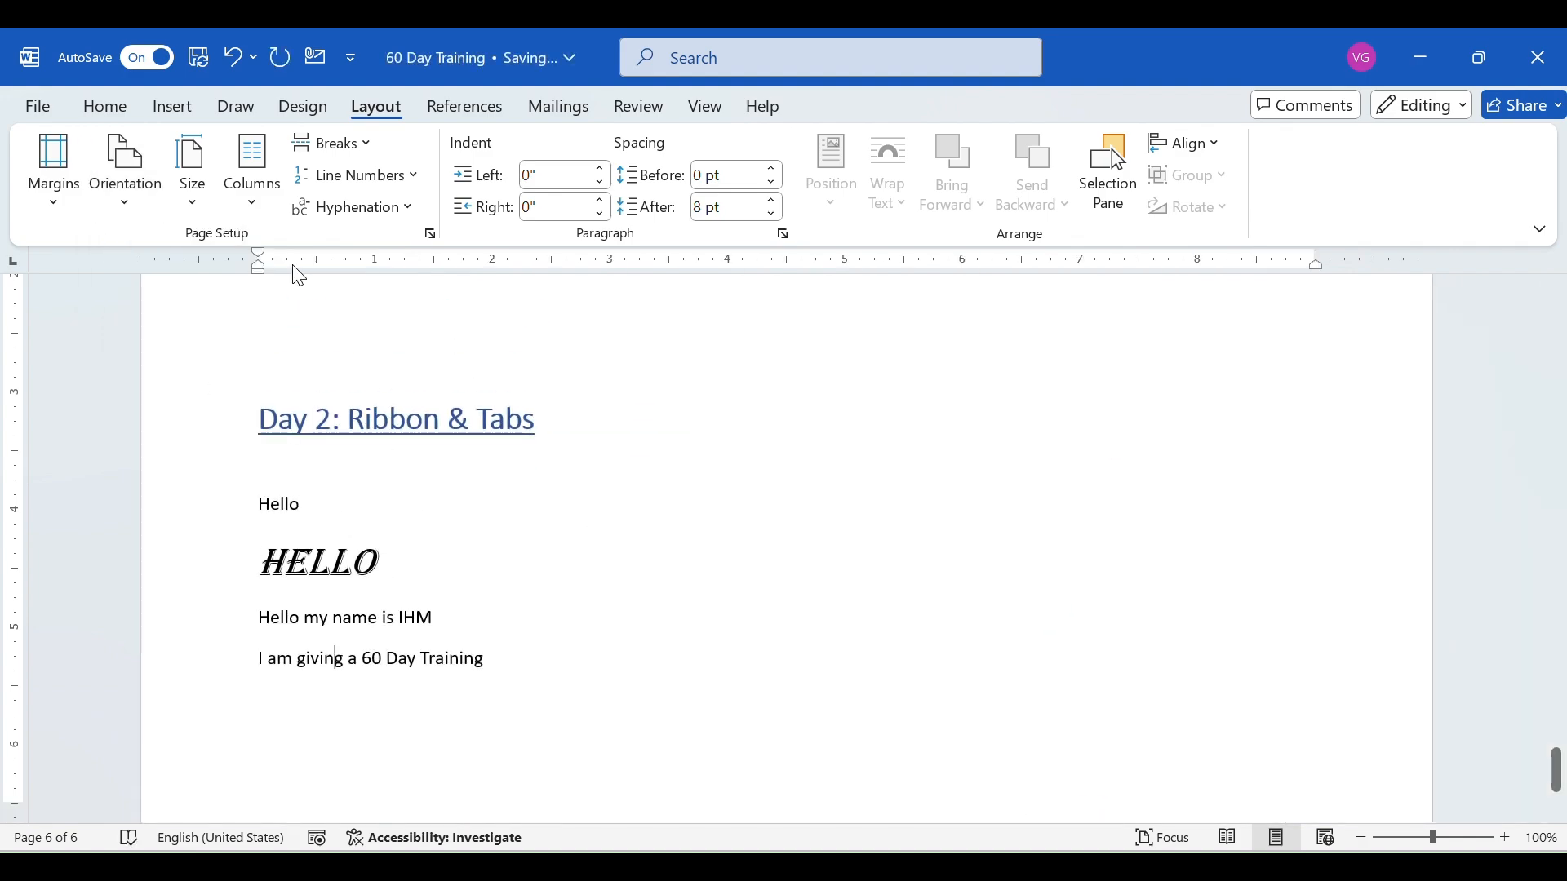
pyautogui.click(125, 173)
pyautogui.click(141, 267)
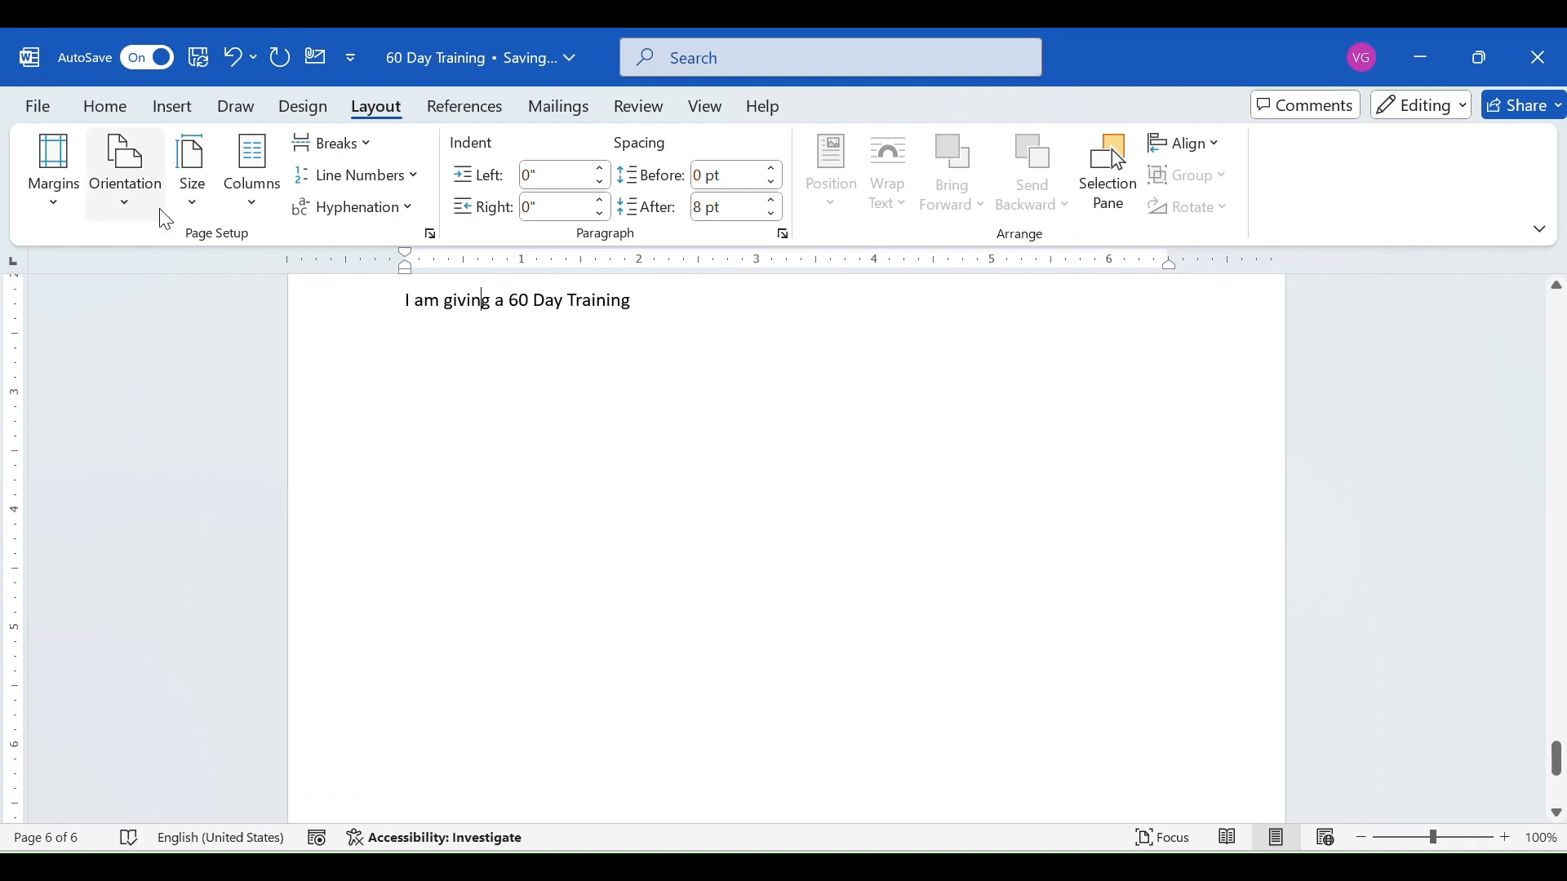
# - Examine the available paper sizes and column layouts for the page
pyautogui.click(194, 202)
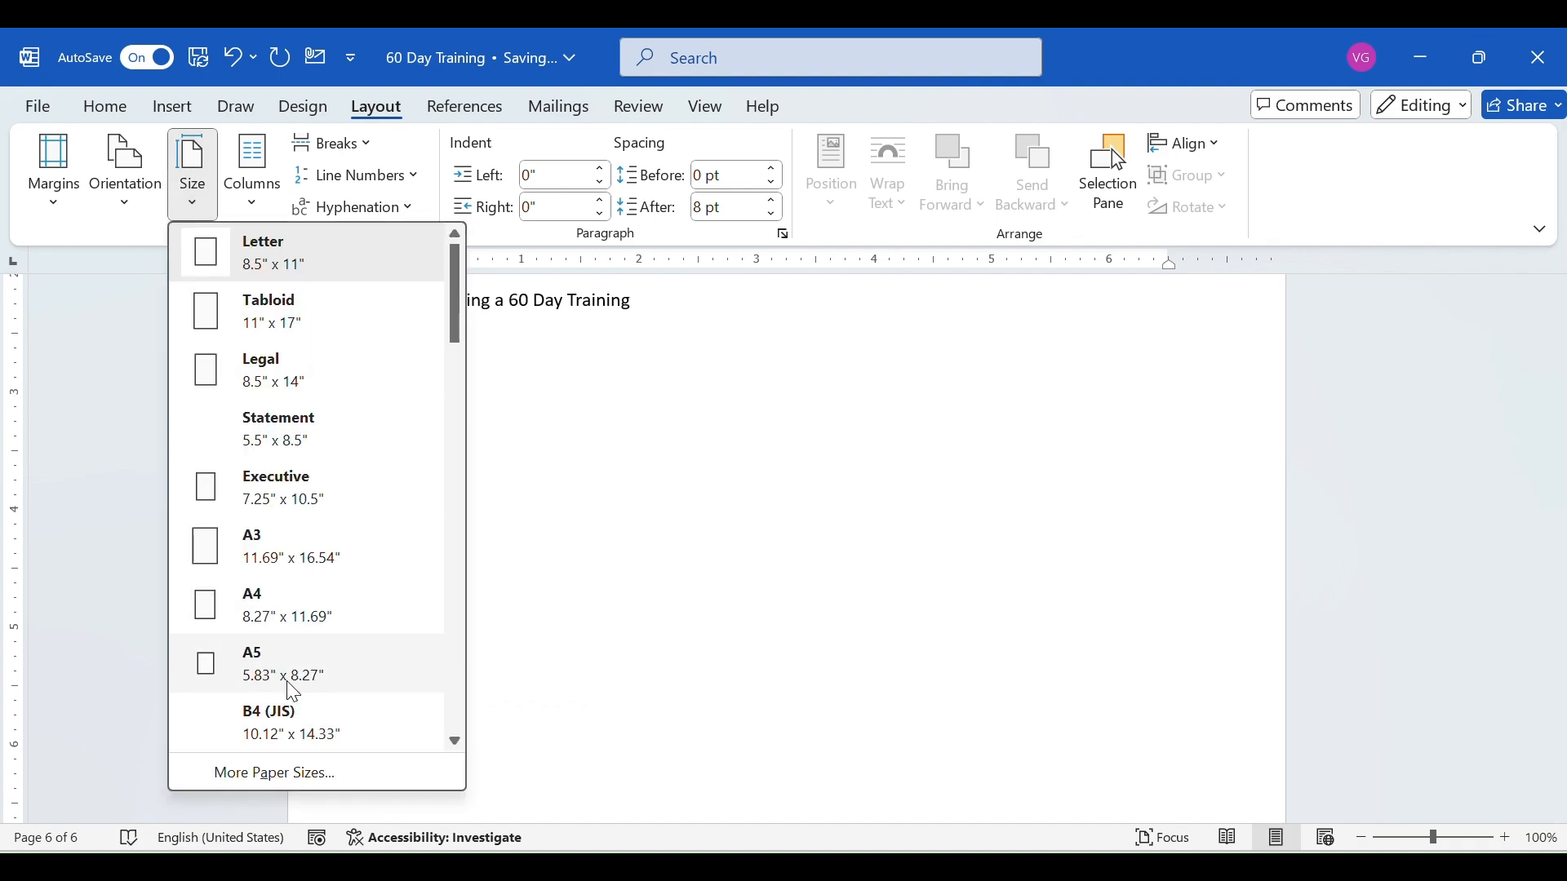
pyautogui.click(258, 207)
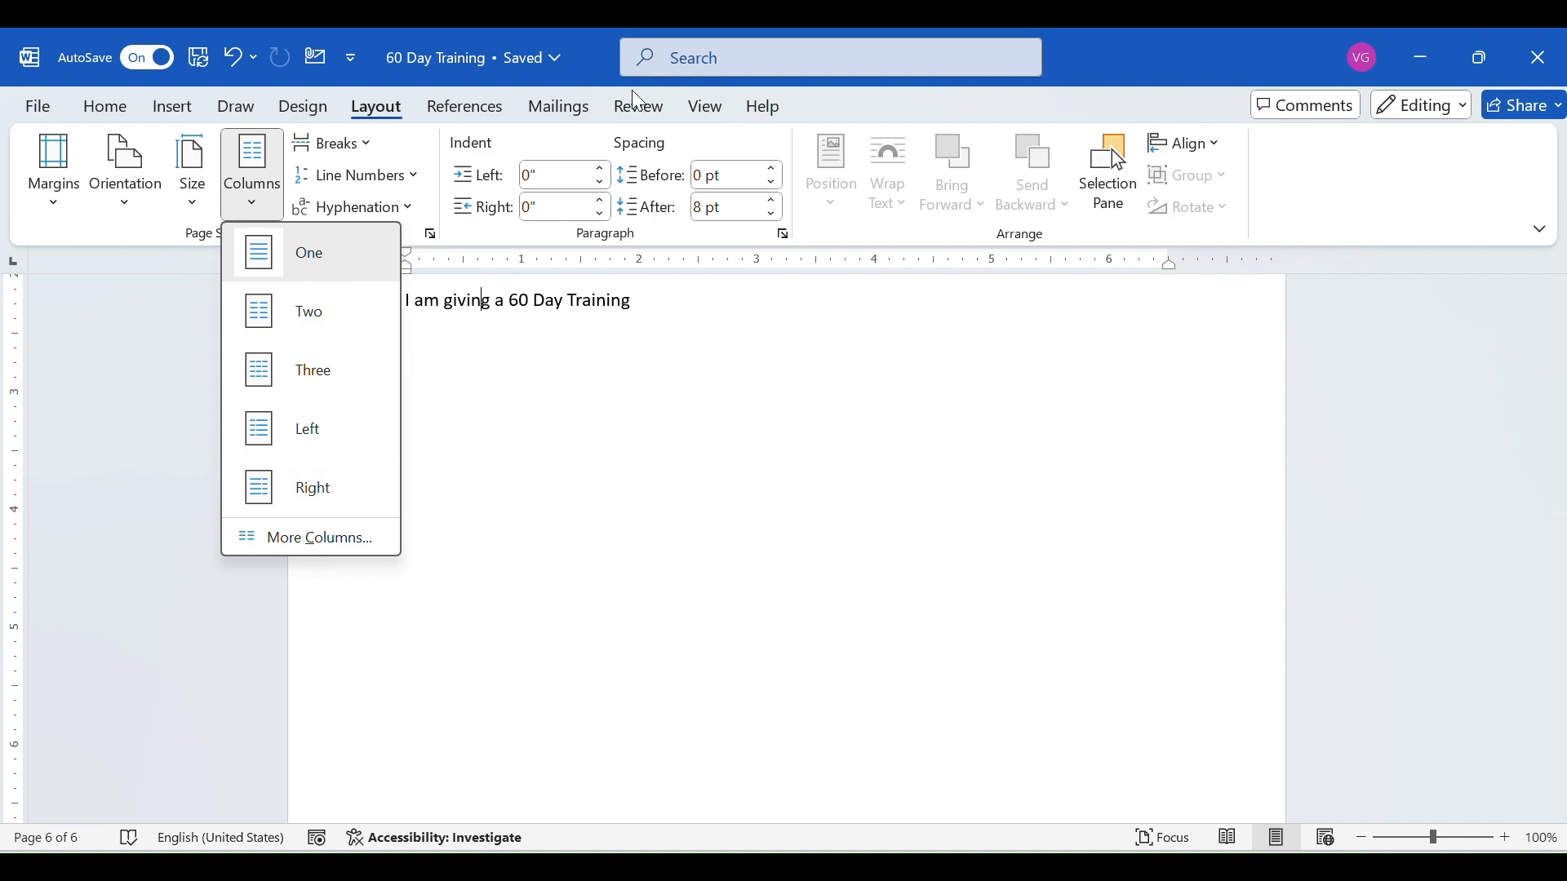
pyautogui.click(661, 83)
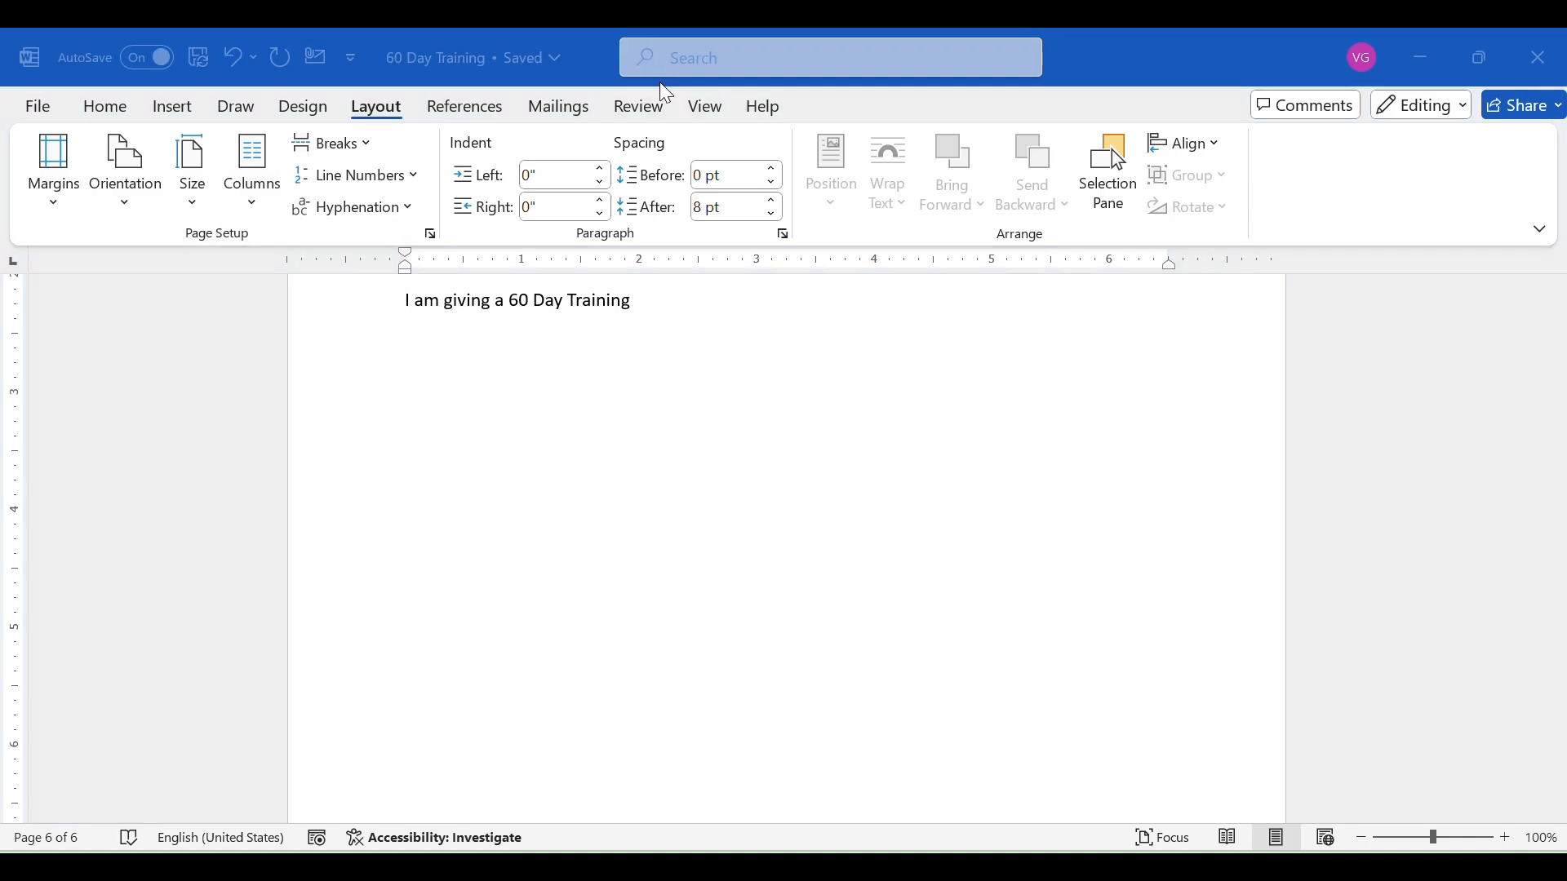